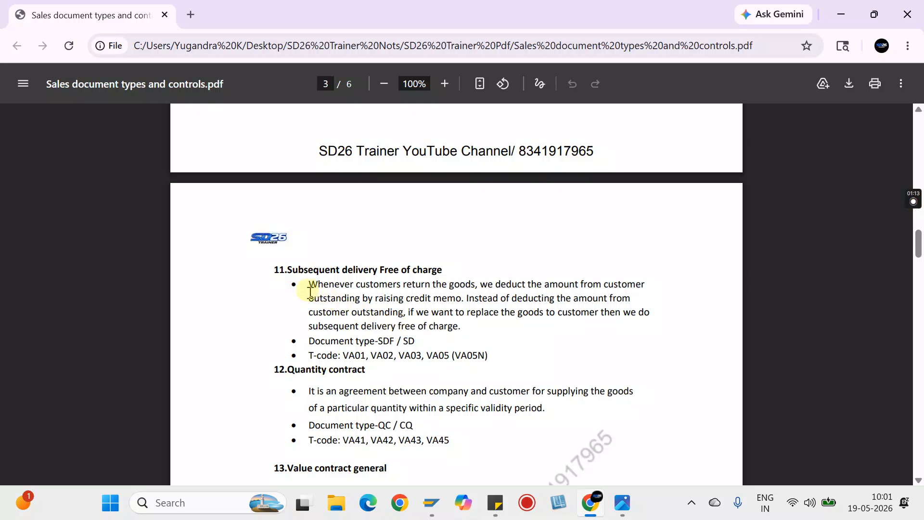
Step: Read the notes on subsequent delivery free of charge, including its purpose, document type and transaction codes
drag(305, 291, 472, 288)
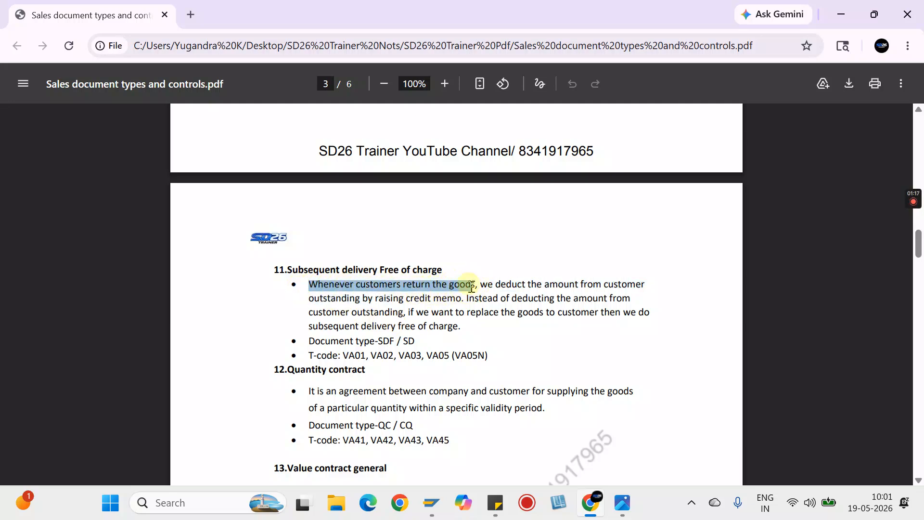
drag(487, 284, 466, 301)
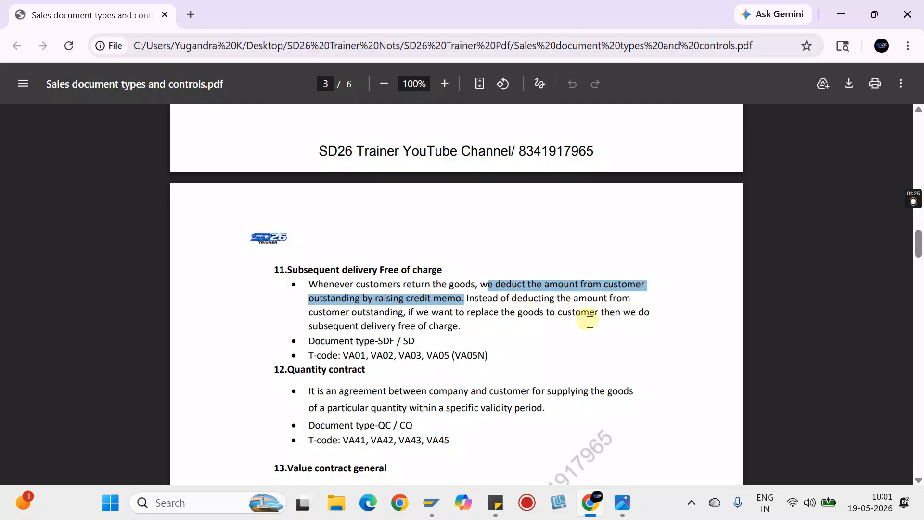
click(293, 271)
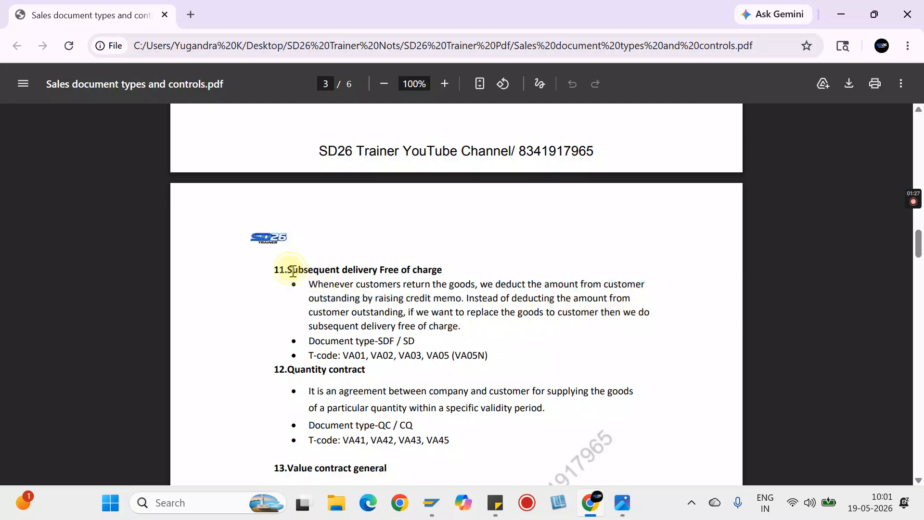
drag(293, 271, 470, 333)
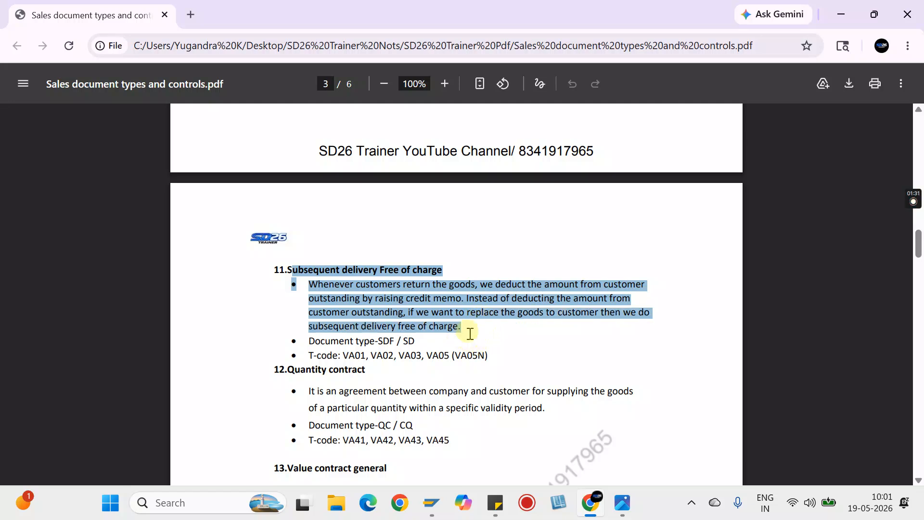
drag(315, 341, 515, 365)
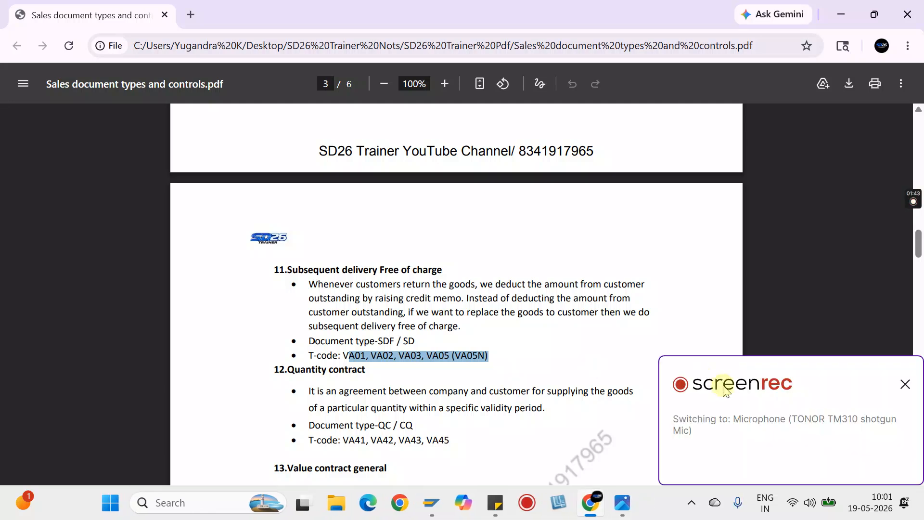
click(905, 385)
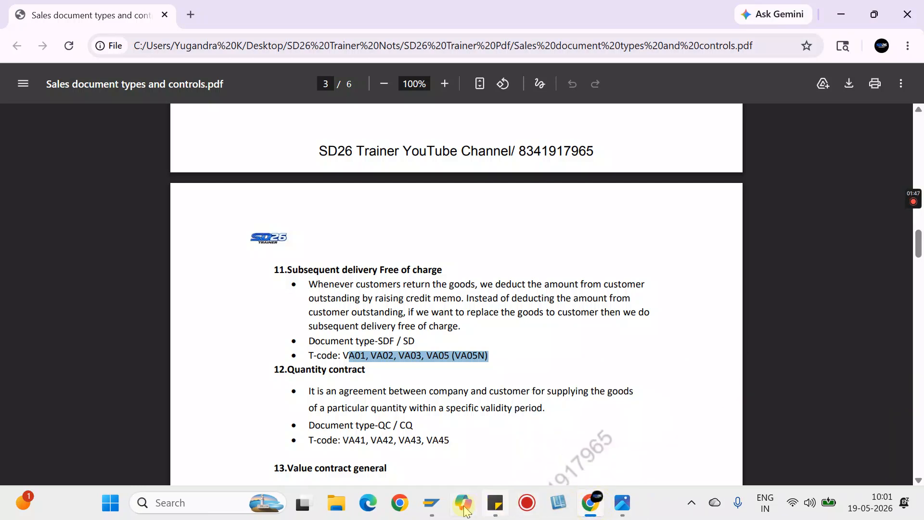
Step: Switch to SAP and open the sales order type maintenance view with transaction VOV8
mouse_move(437, 510)
click(464, 422)
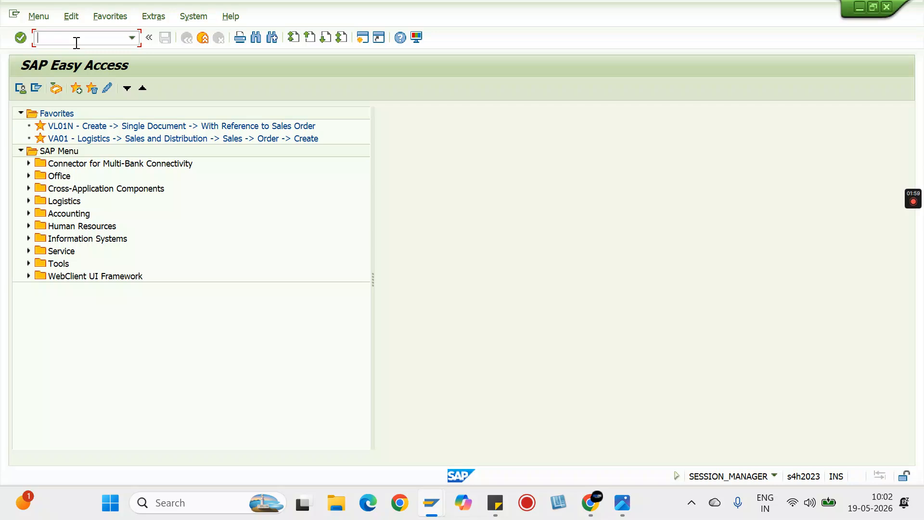
click(363, 38)
key(Return)
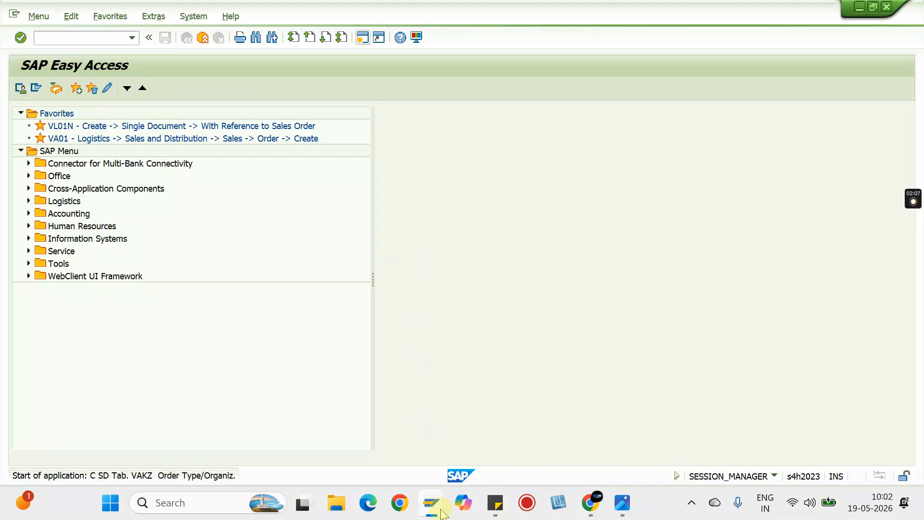
mouse_move(431, 513)
click(397, 442)
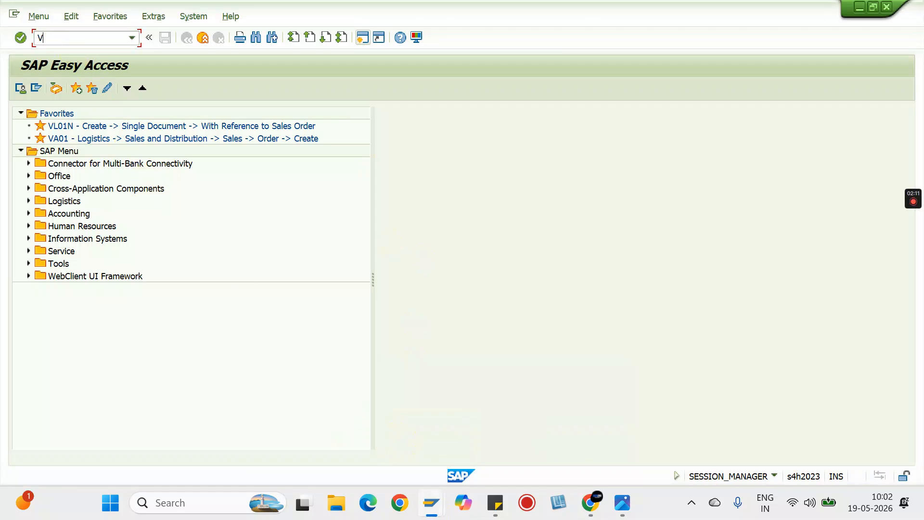
key(Return)
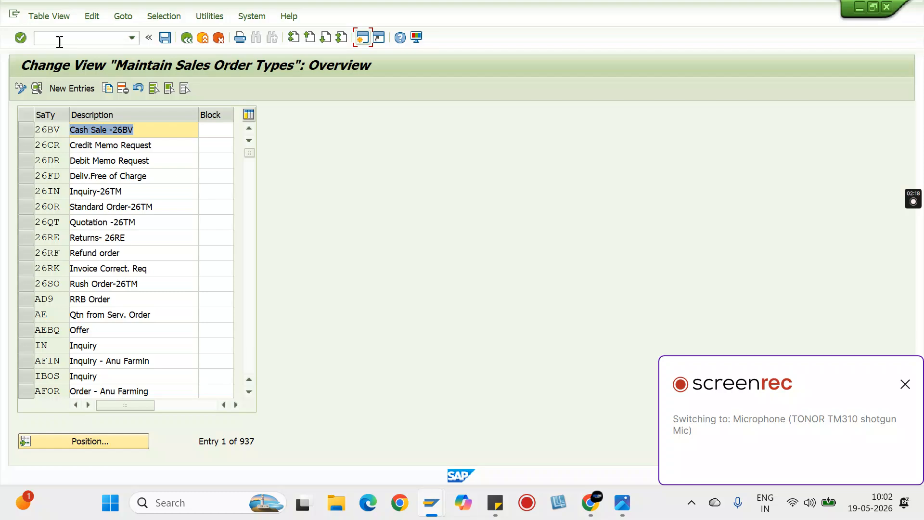
Step: Locate sales document type SD in the list and copy it, naming the new document type 26SD
click(92, 441)
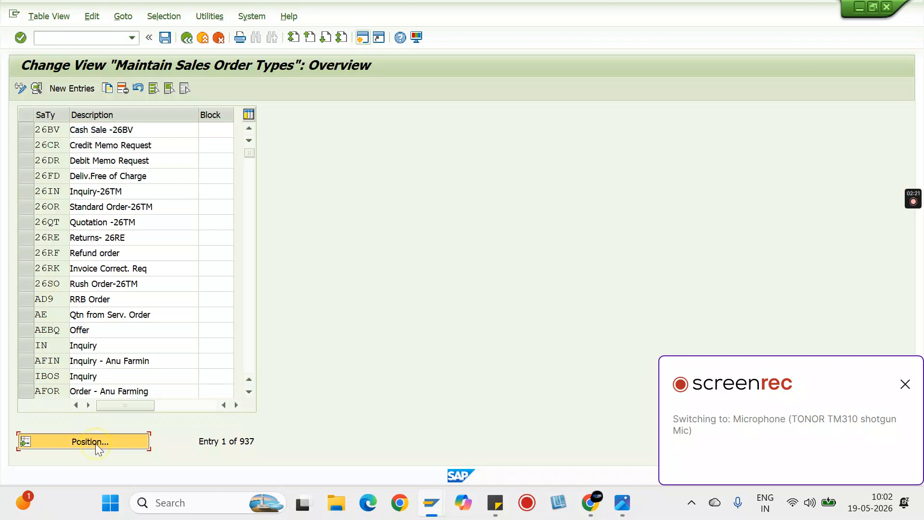
text(SD)
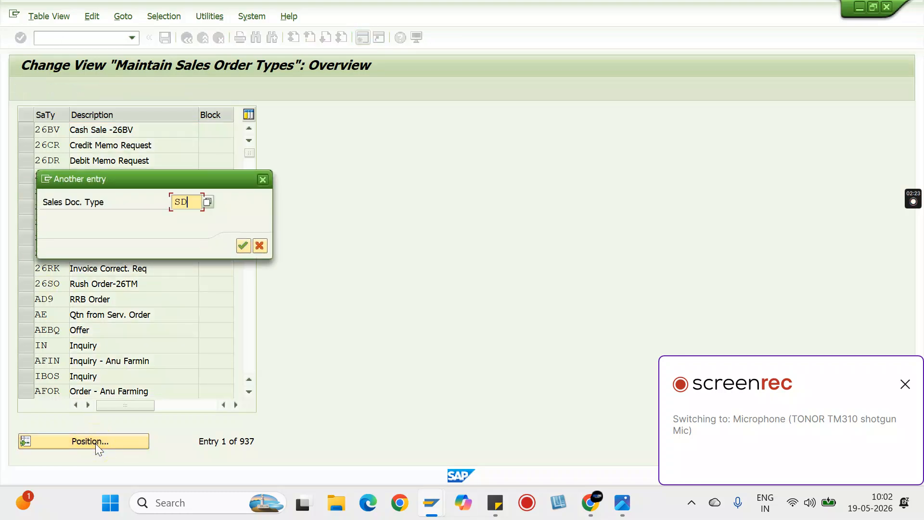
key(Return)
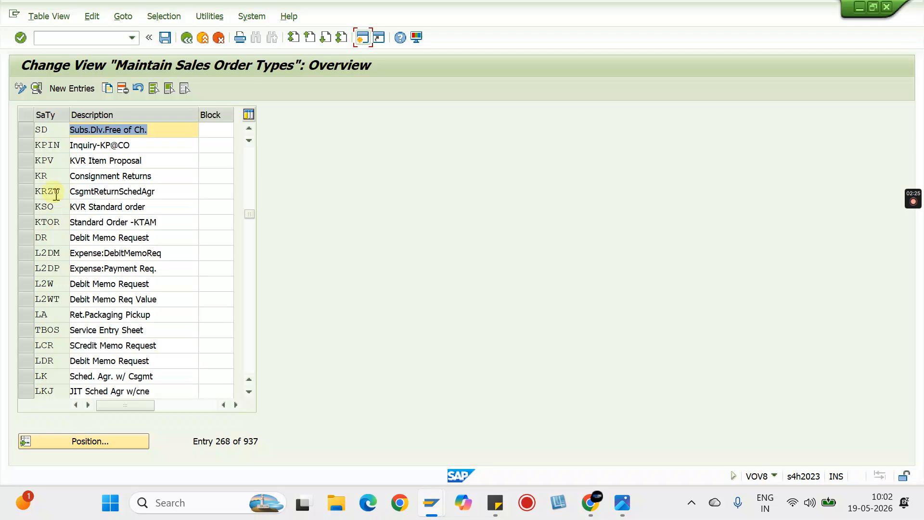
click(27, 126)
click(107, 89)
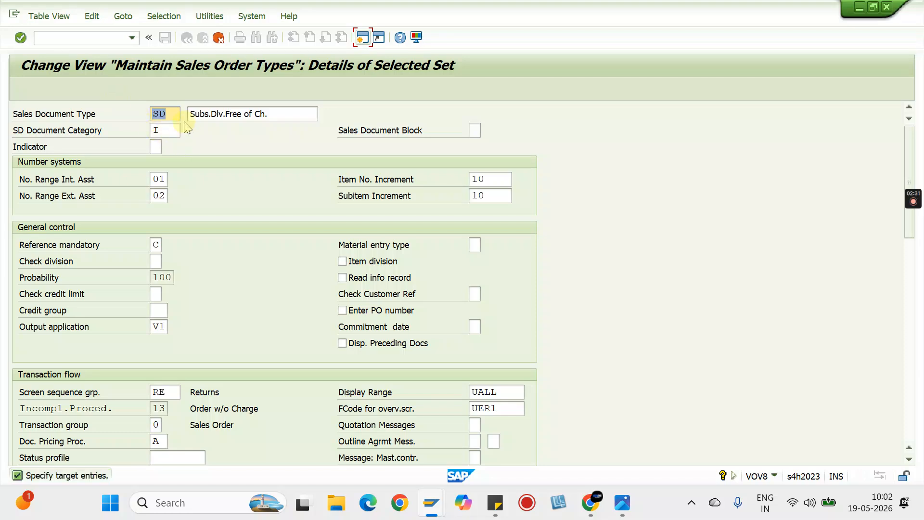
text(2)
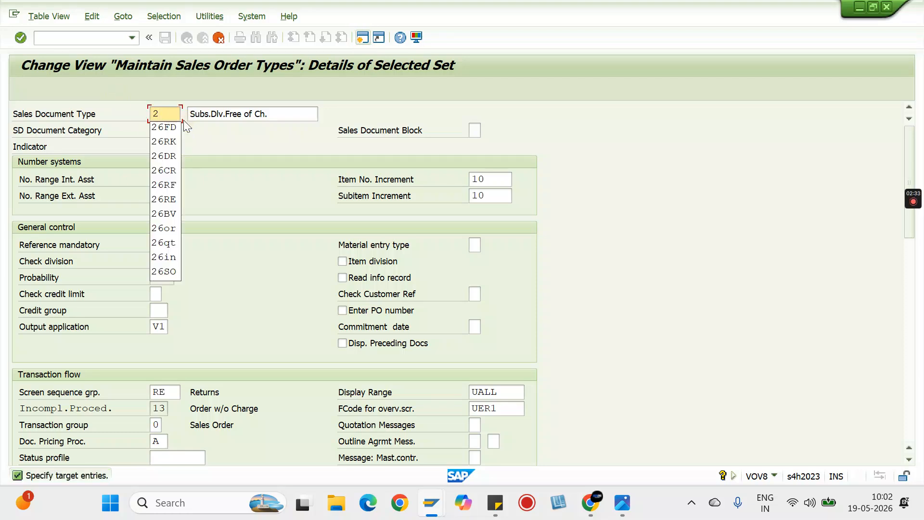
text(6SD)
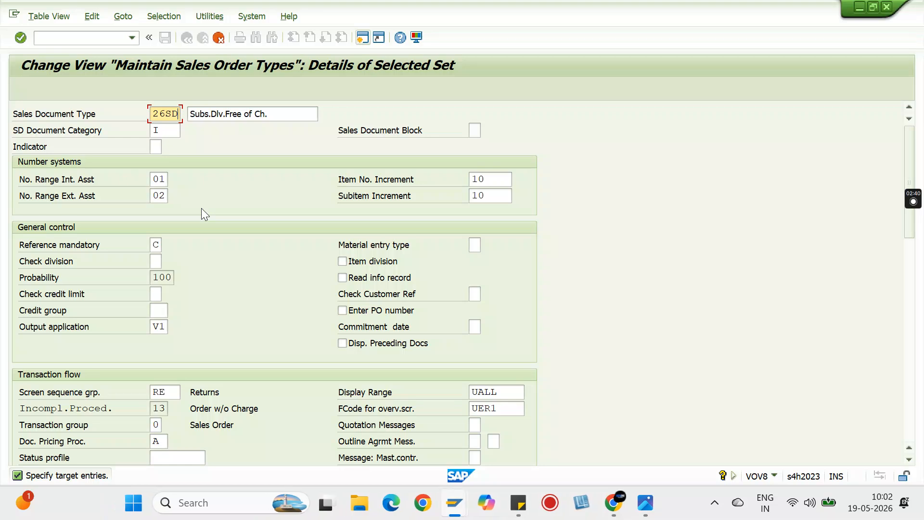
Step: Review document type 26SD's document category, transaction group, document pricing procedure and delivery type
scroll(191, 262, down, 1)
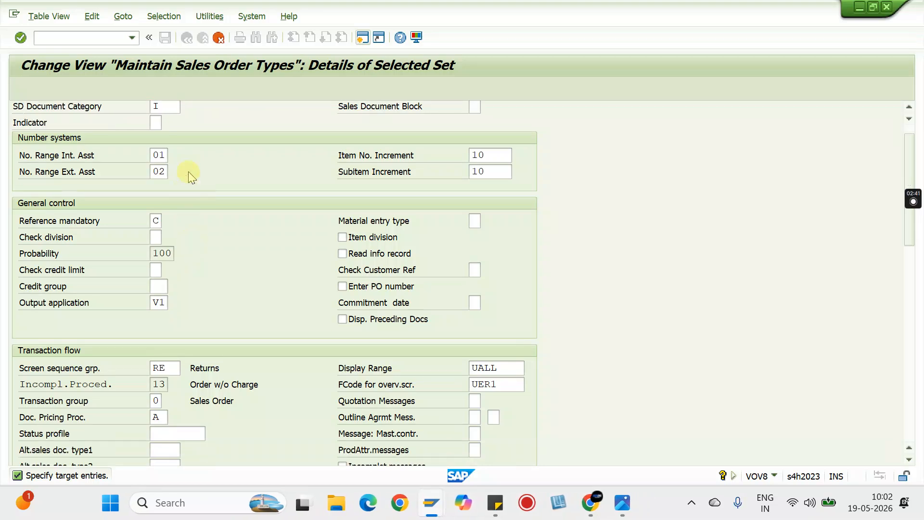
scroll(188, 166, up, 1)
click(171, 133)
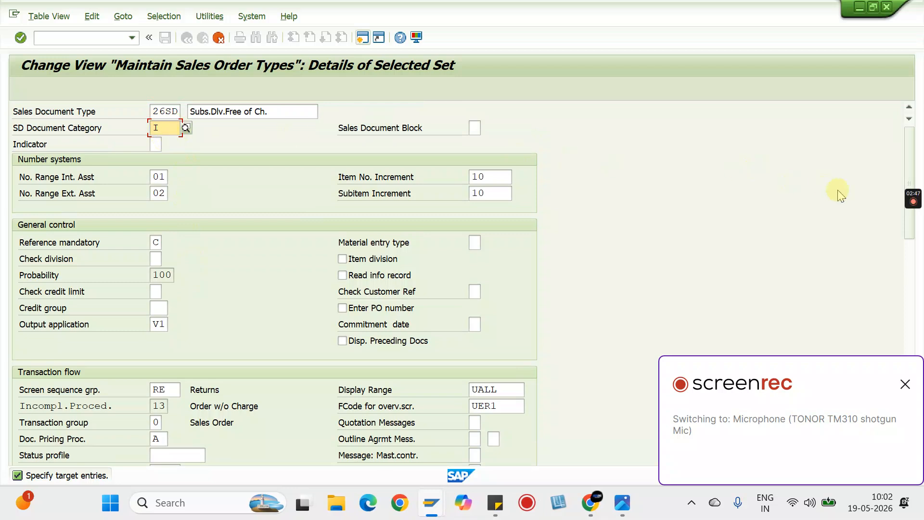
mouse_move(913, 202)
click(915, 258)
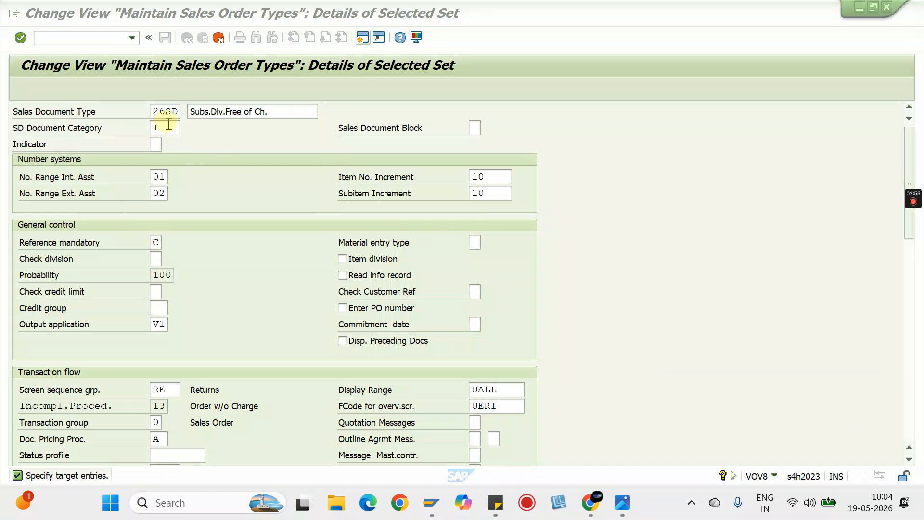
scroll(185, 241, down, 1)
scroll(184, 240, down, 6)
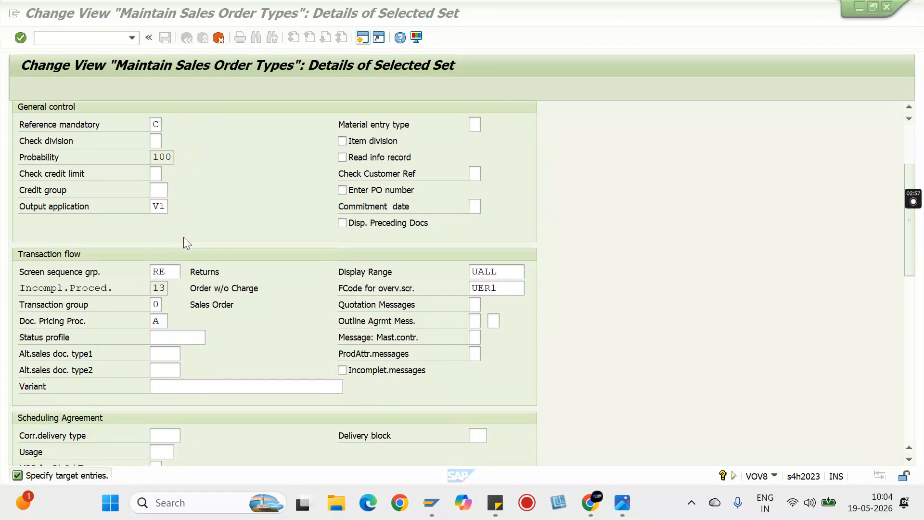
click(154, 306)
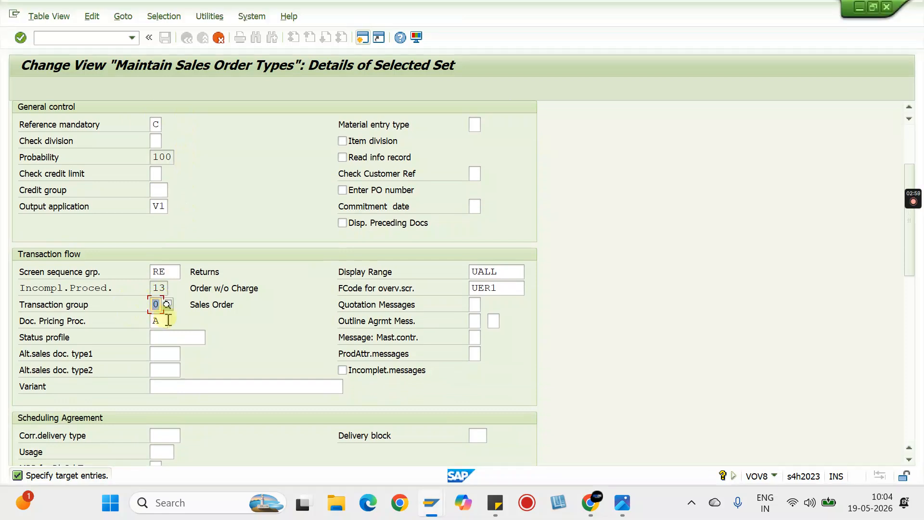
click(161, 321)
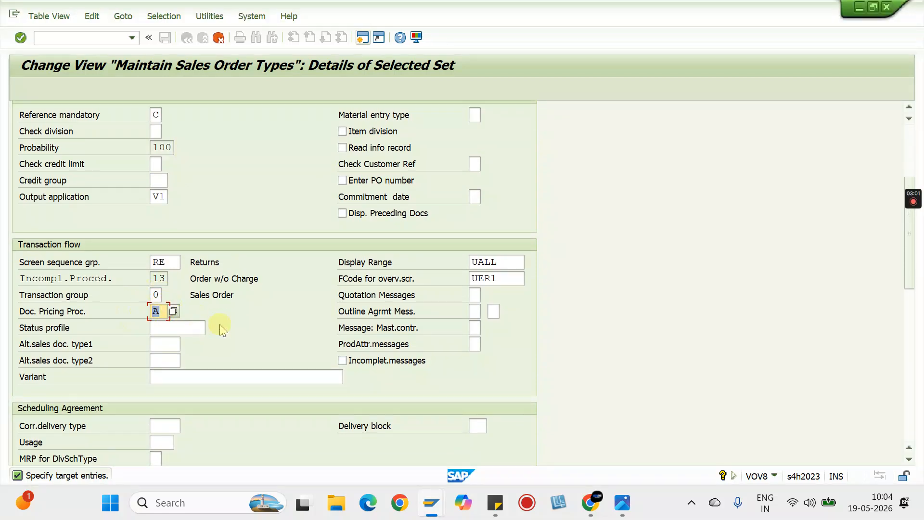
scroll(216, 324, down, 7)
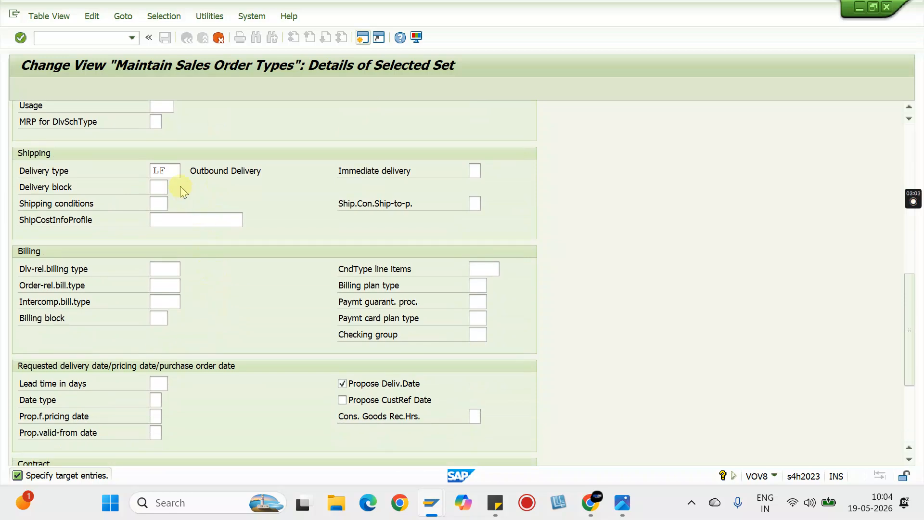
click(164, 171)
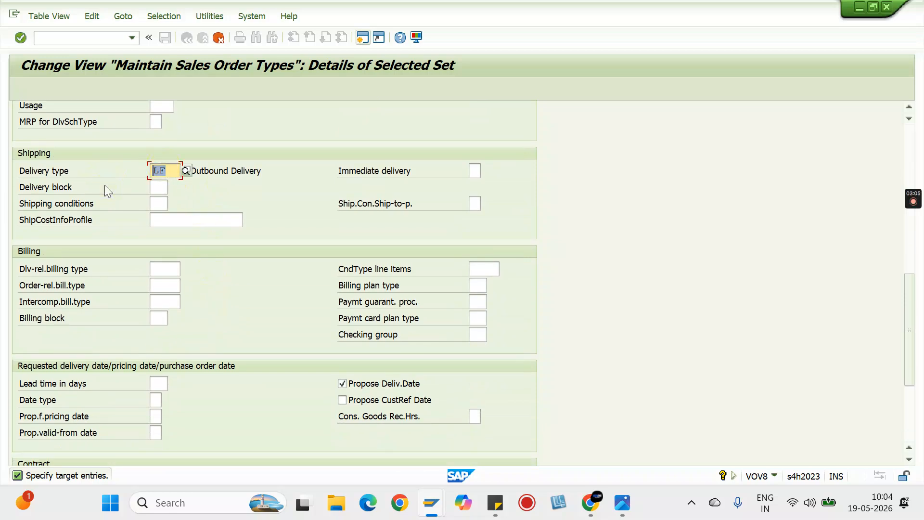
click(228, 221)
Step: Set the delivery-related billing type of 26SD to F8 and confirm the copied entry
click(153, 272)
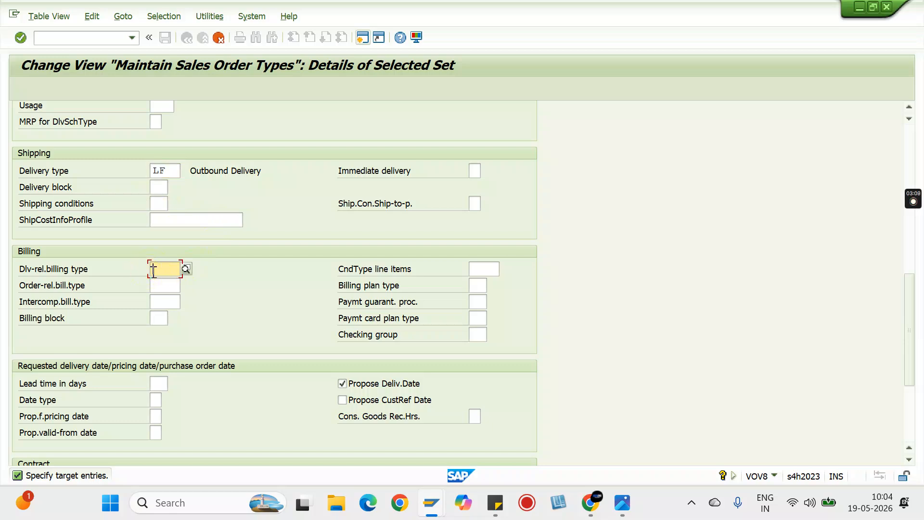
text(F8)
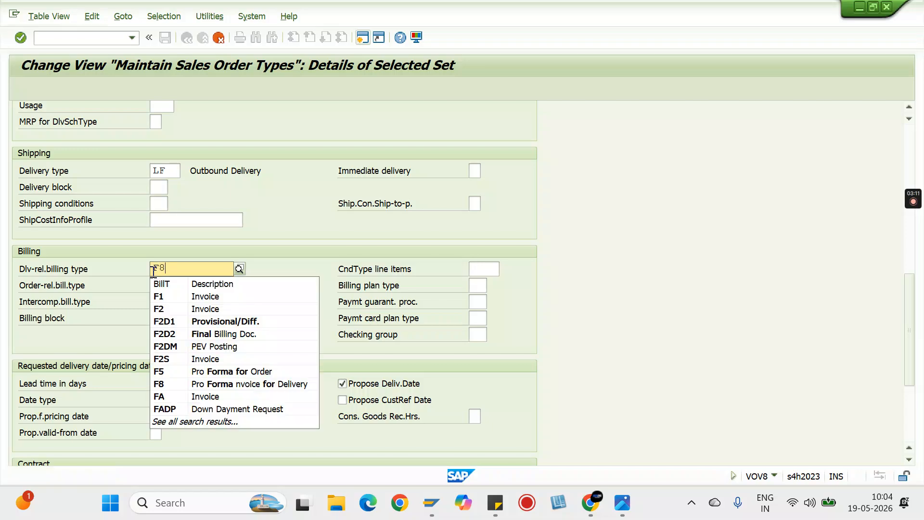
key(Return)
Step: Accept copying control entries for document type 26SD and save it in the proposed customizing request
key(ctrl+s)
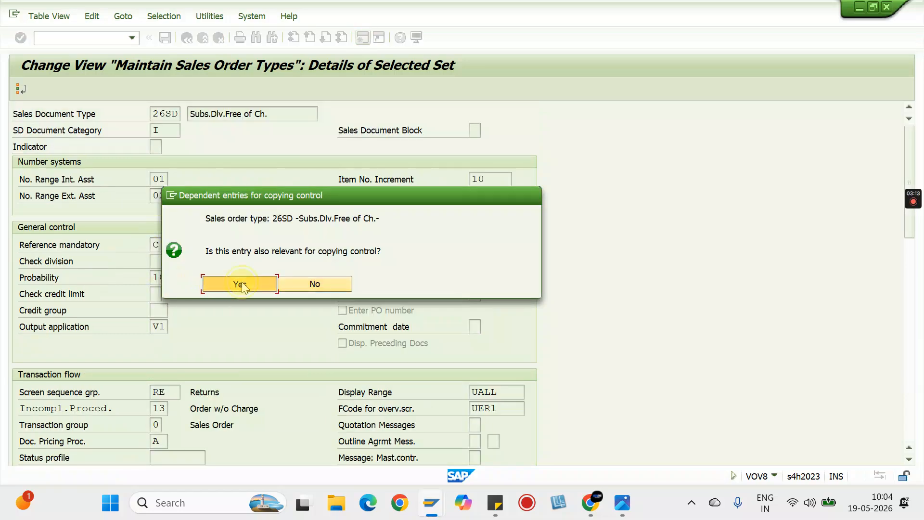
click(242, 287)
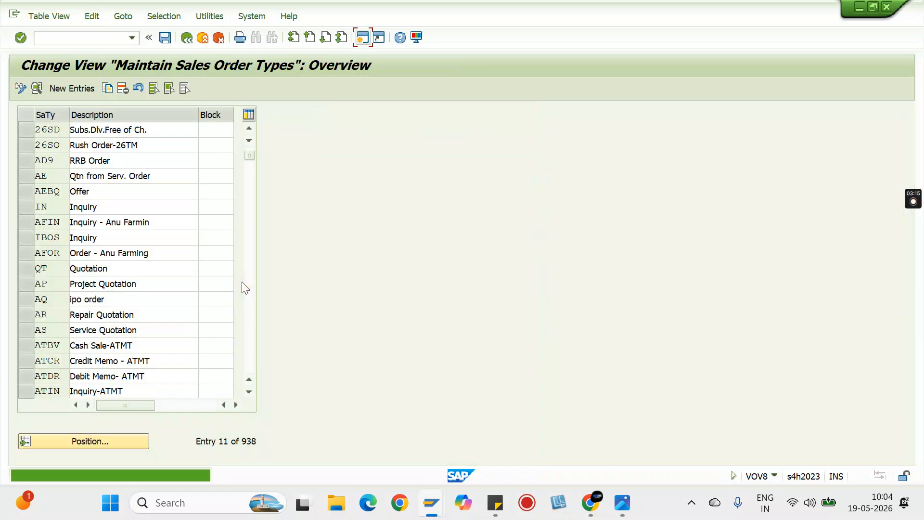
click(165, 38)
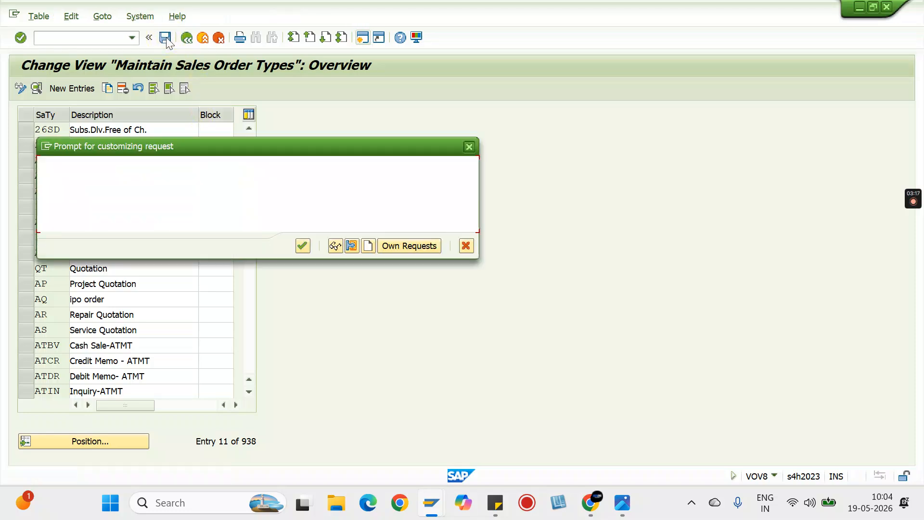
click(302, 245)
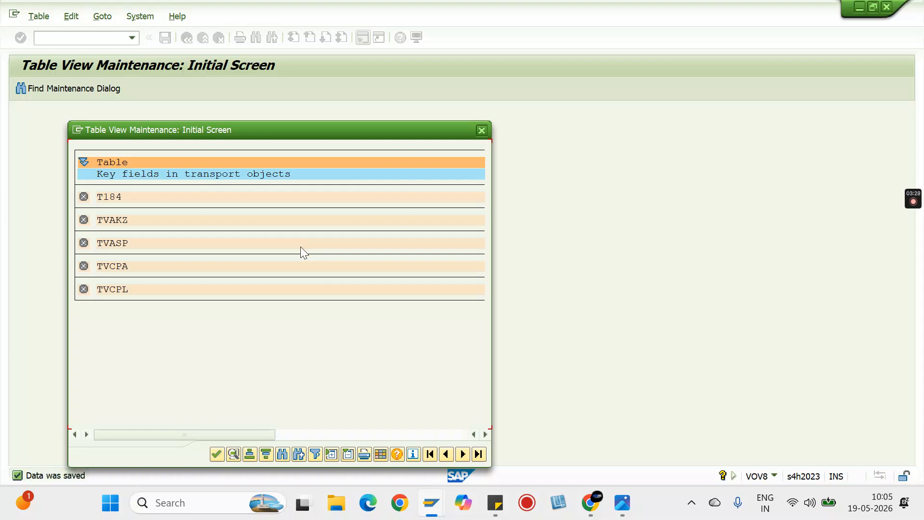
click(212, 455)
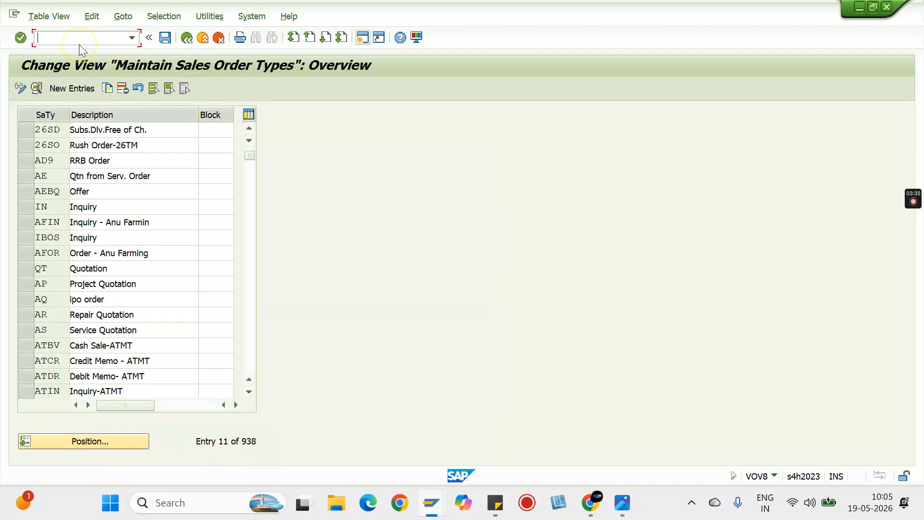
Step: Open the item category maintenance view with transaction /NVOV7 and locate item category KLN
text(/NVOV7)
key(Return)
click(107, 441)
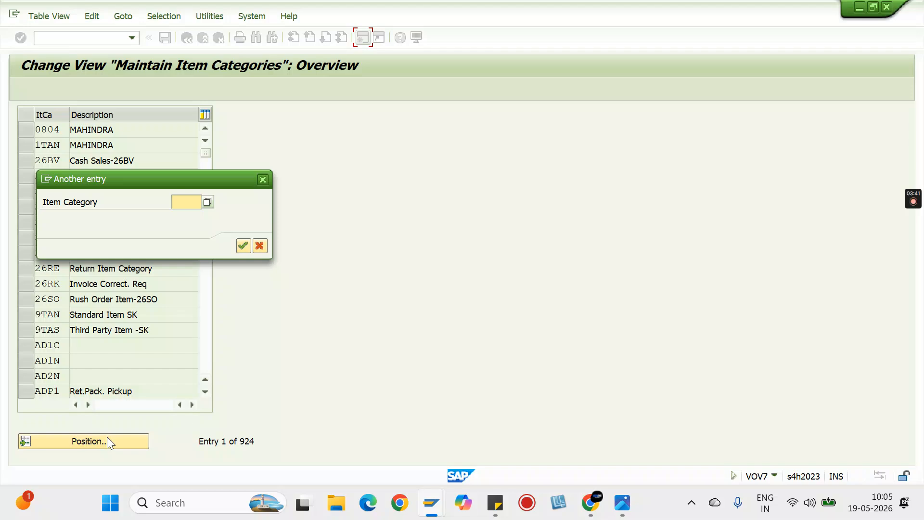
text(KLN)
key(Return)
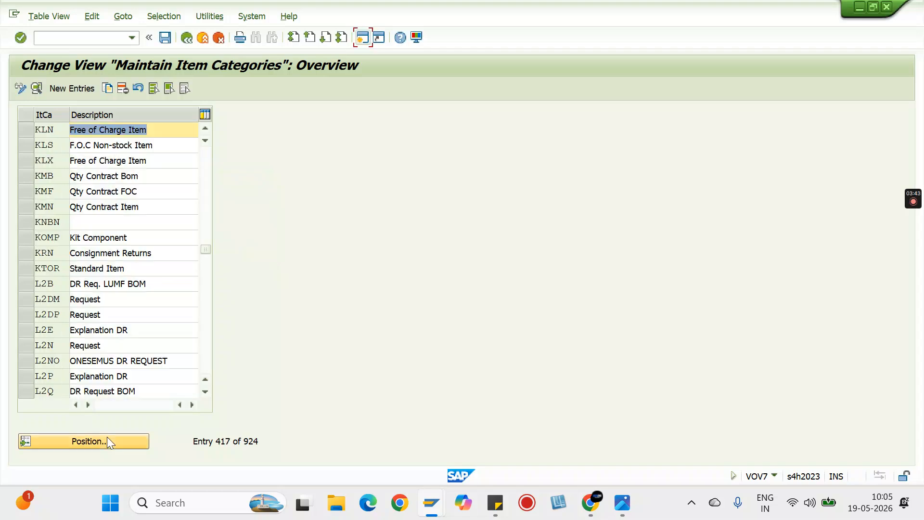
Step: Copy item category KLN to a new item category 26SD and accept its dependent copying control entries
click(24, 127)
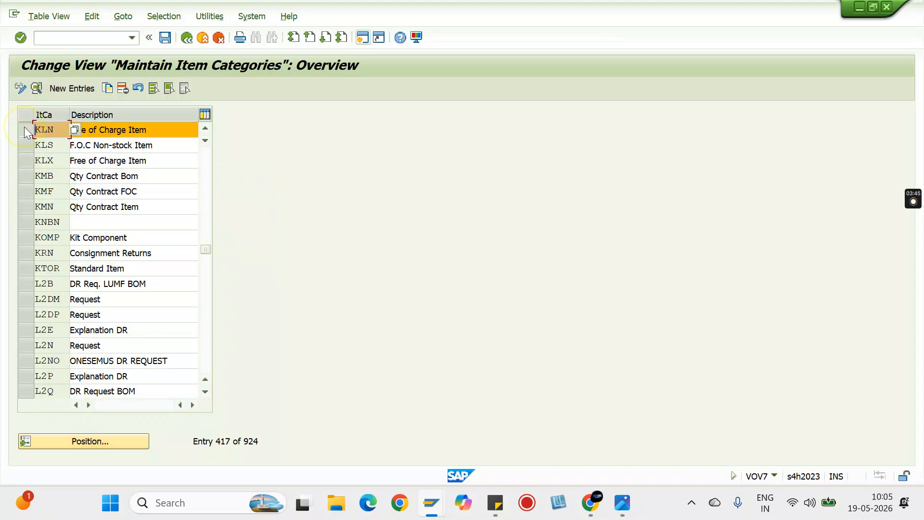
click(108, 88)
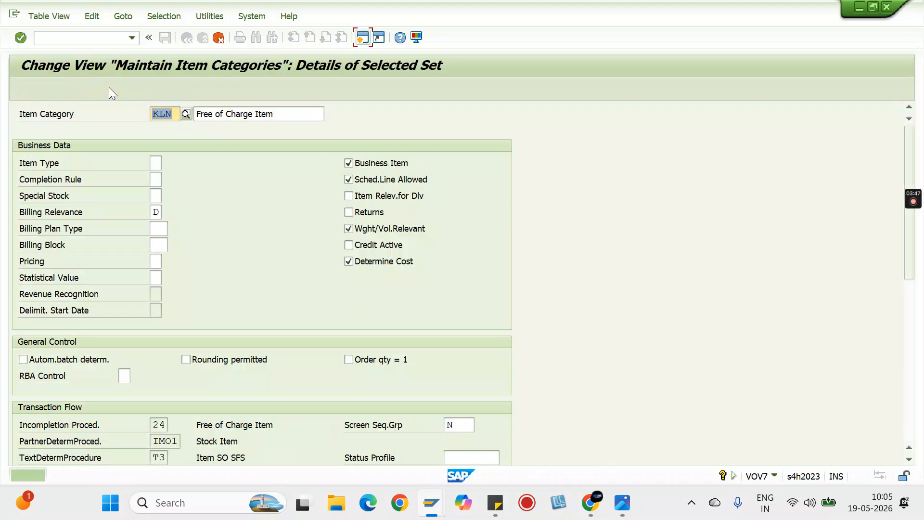
text(2)
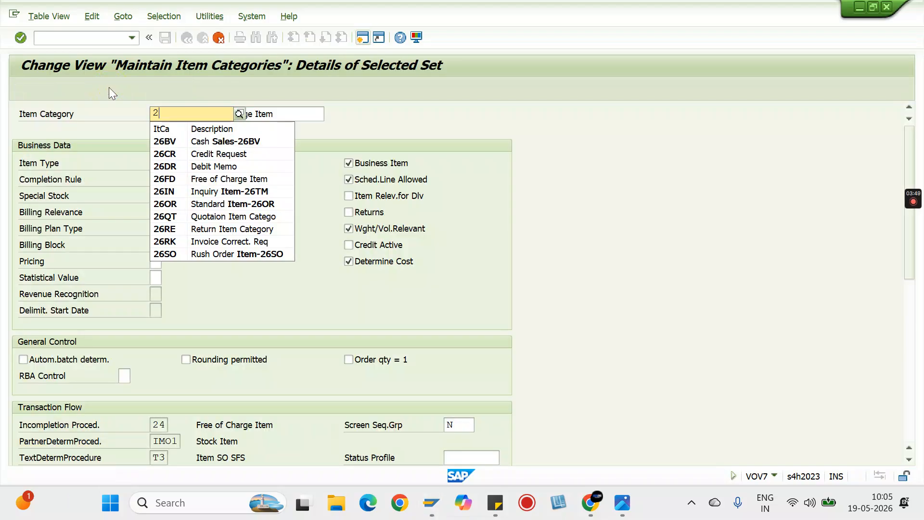
text(6SD)
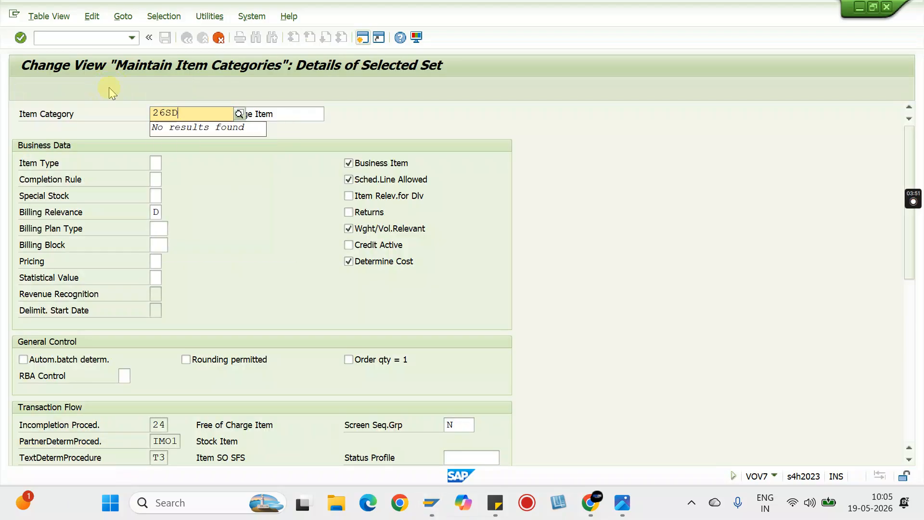
click(157, 211)
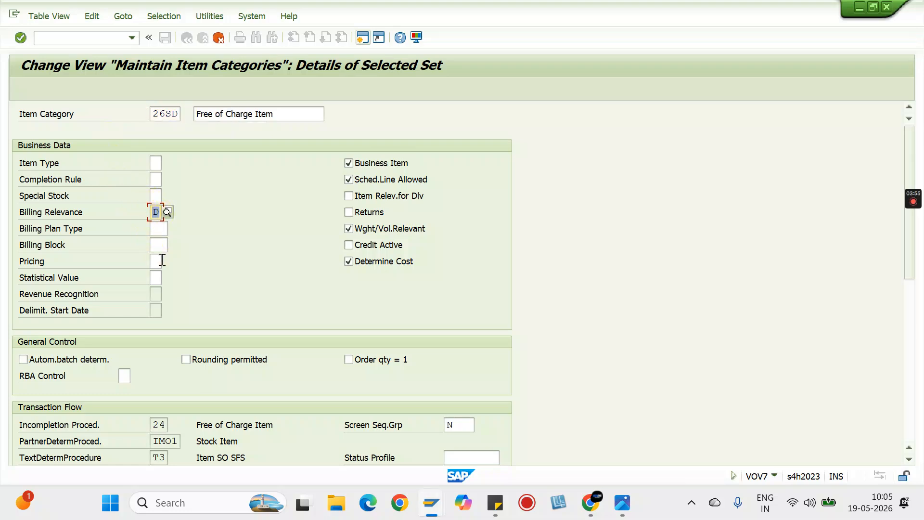
key(ctrl+s)
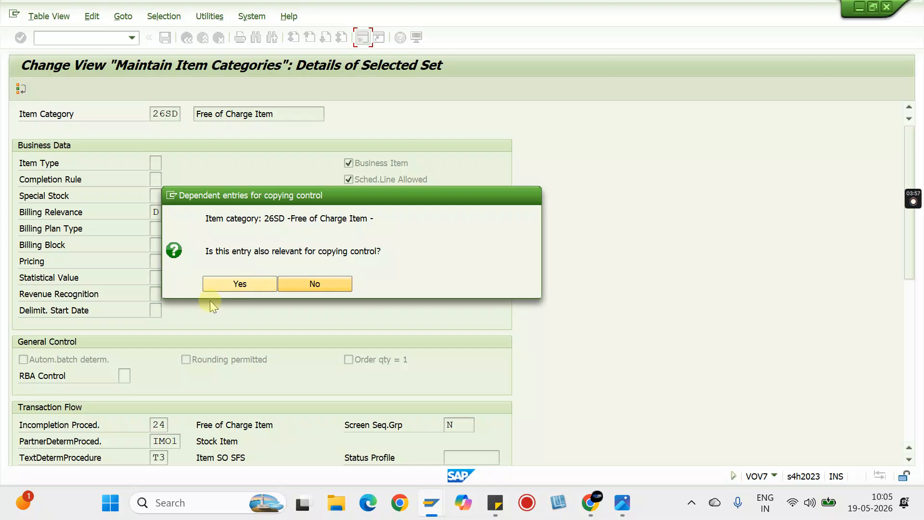
click(240, 284)
key(Return)
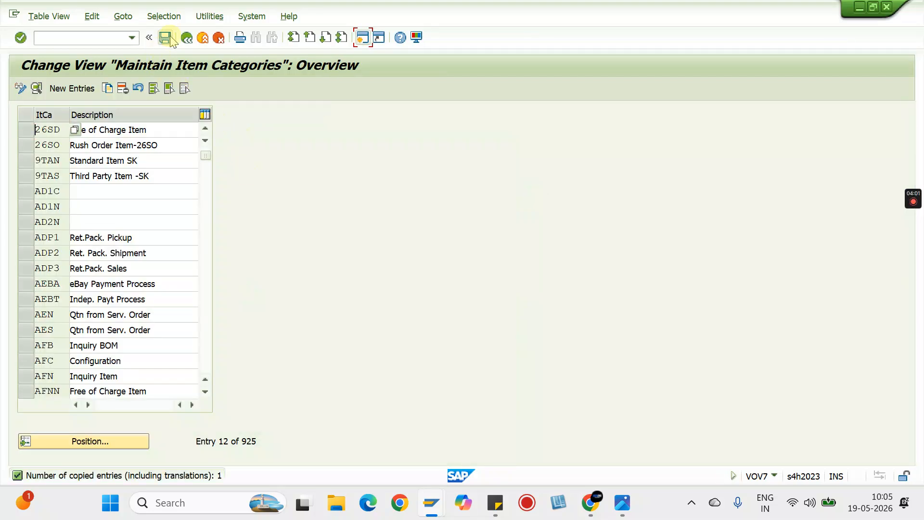
Step: Save item category 26SD in the proposed customizing request and accept the list of transport key fields
click(170, 39)
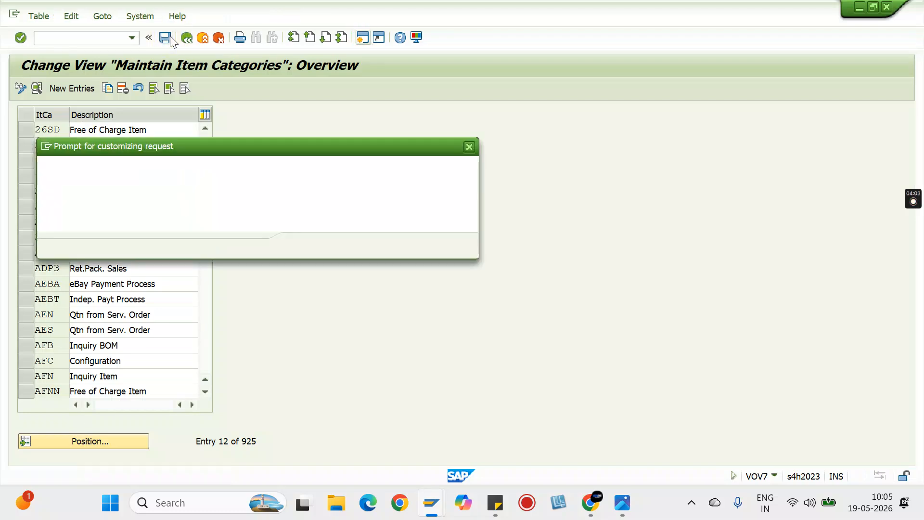
click(302, 246)
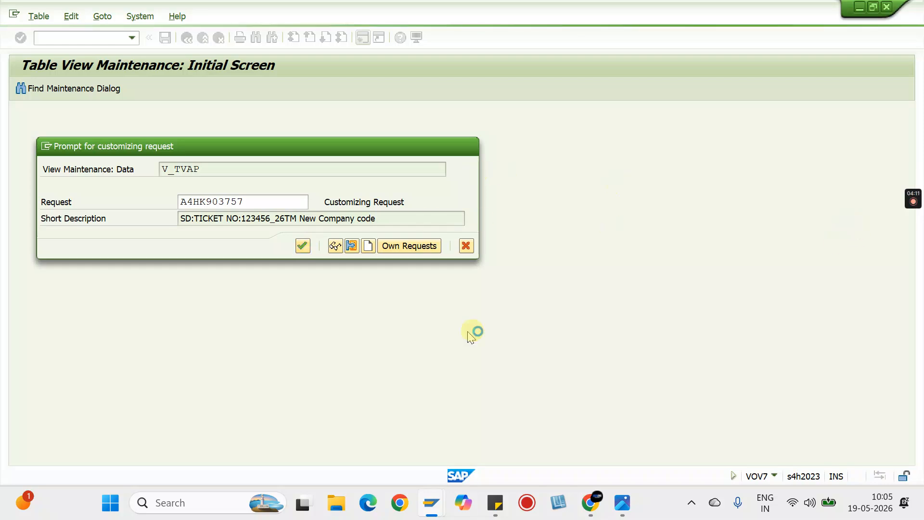
mouse_move(430, 510)
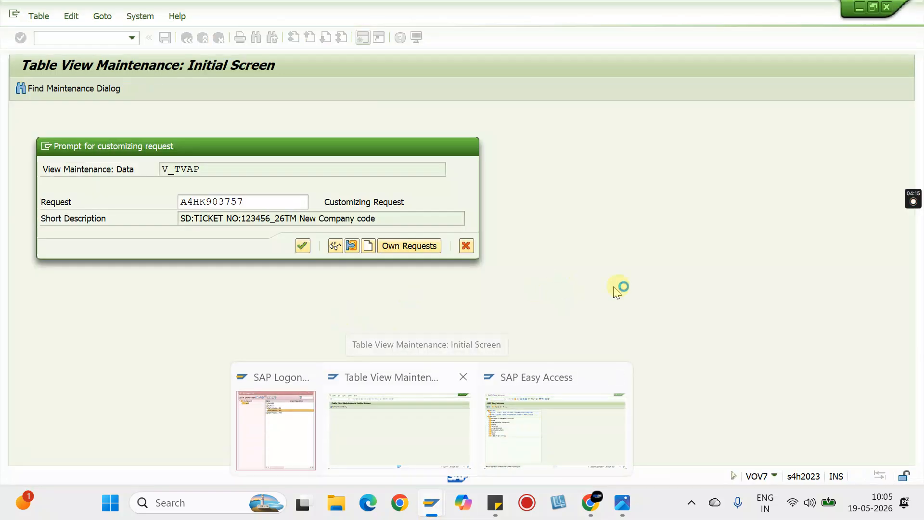
mouse_move(917, 212)
click(916, 257)
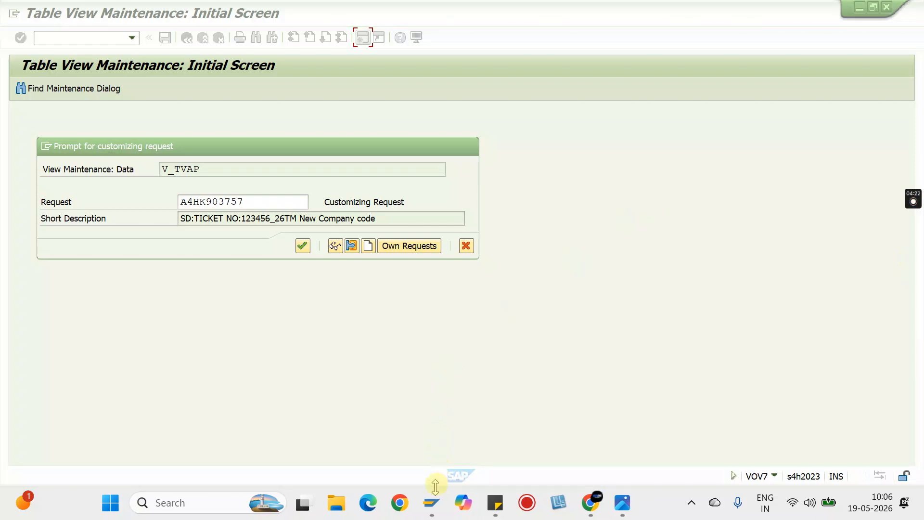
mouse_move(435, 507)
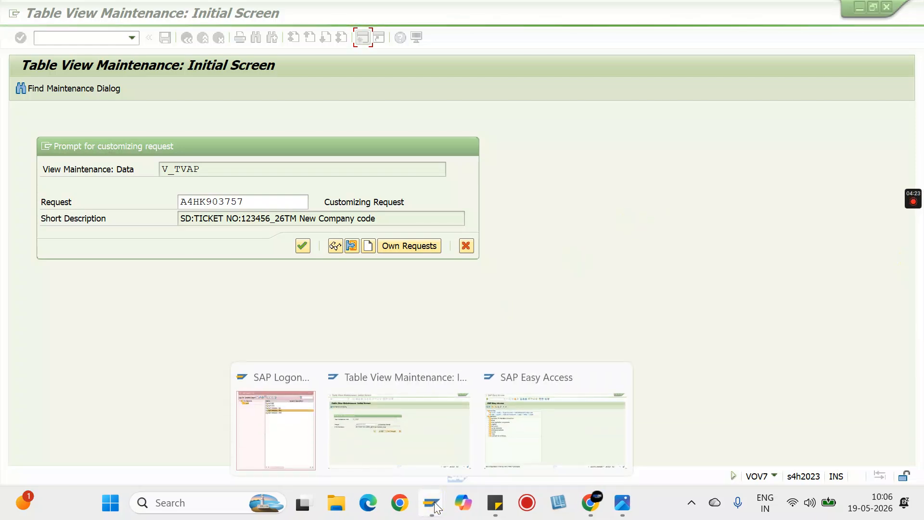
click(432, 411)
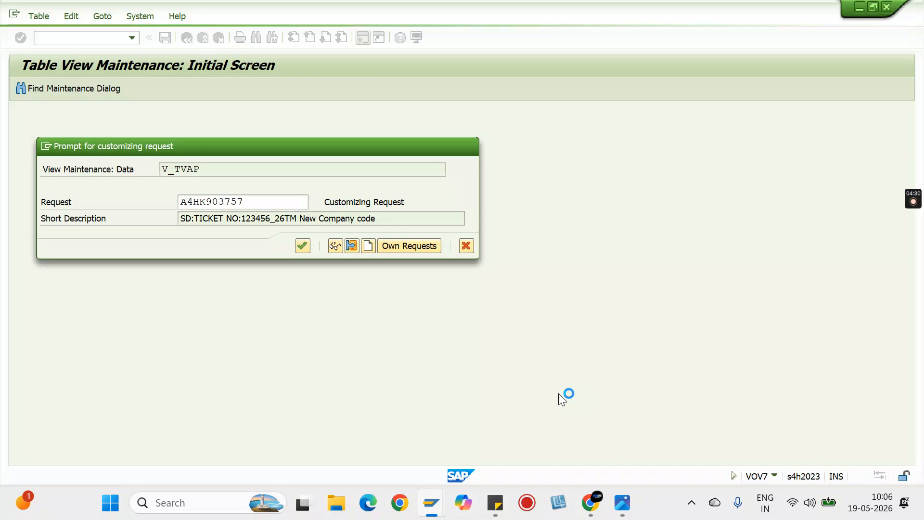
key(Return)
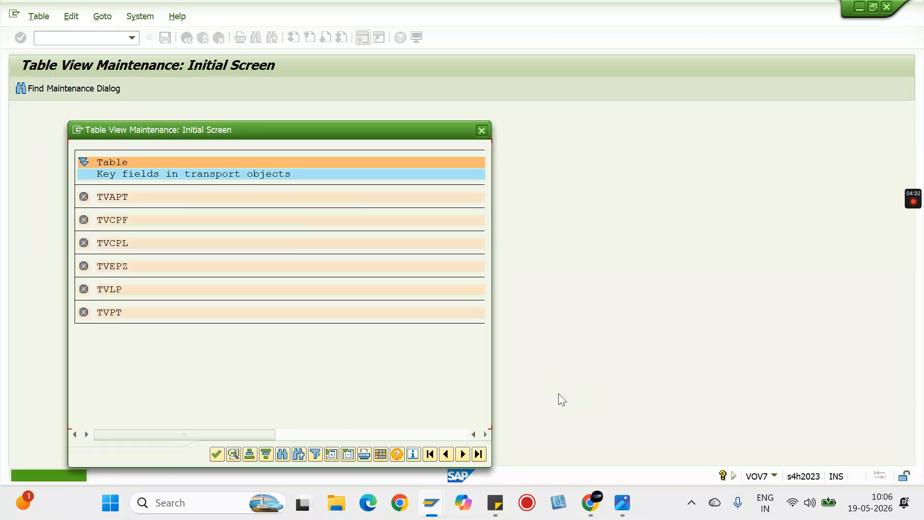
click(216, 454)
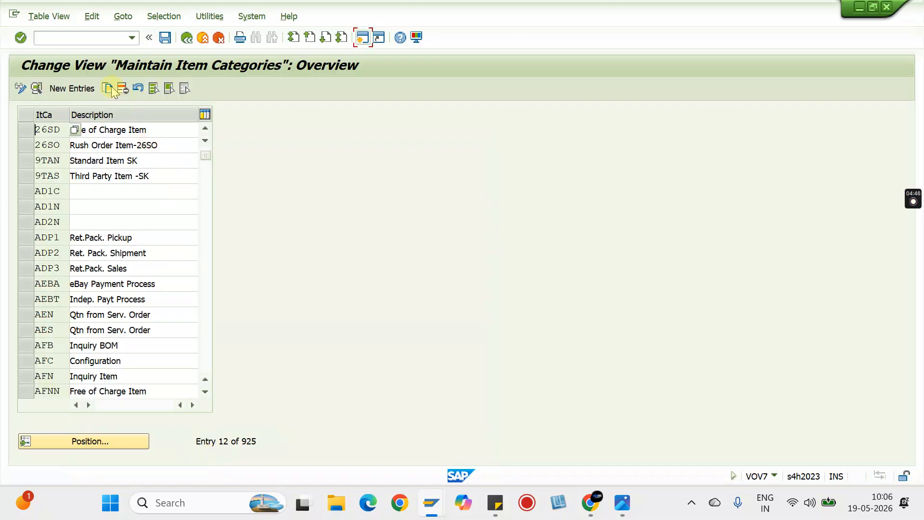
Step: Open the schedule line category maintenance view with transaction /NVOV6 and locate category CN
click(77, 42)
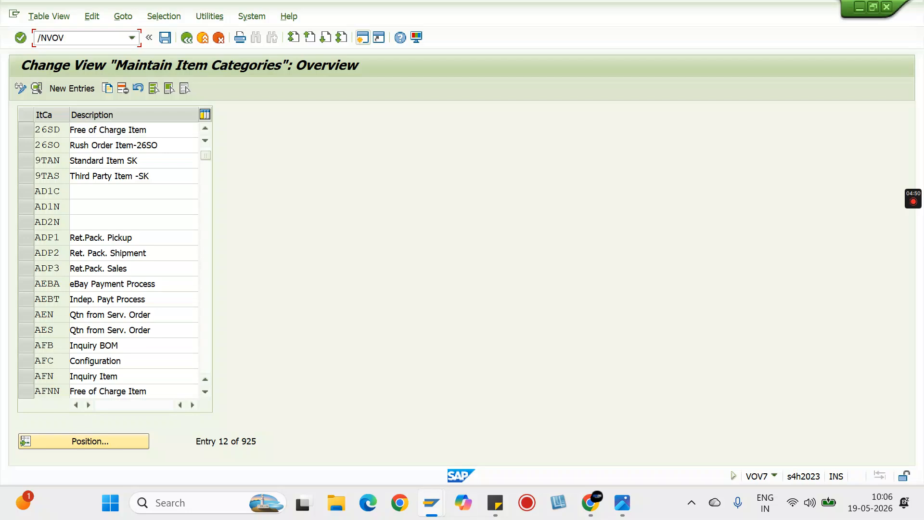
text(/NVOV6)
key(Return)
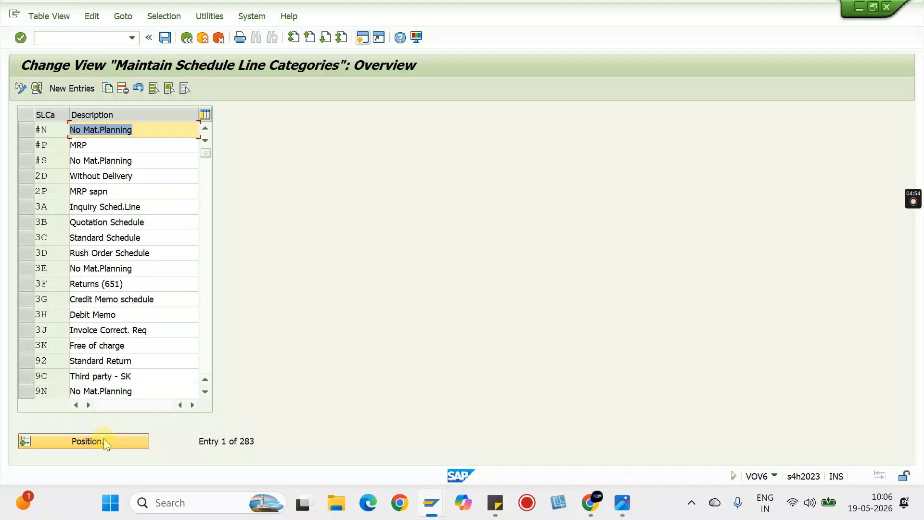
click(116, 443)
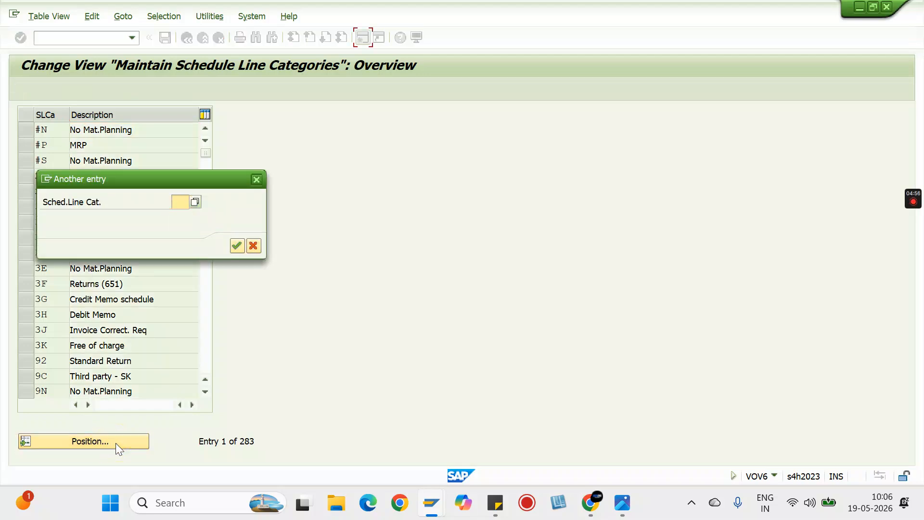
text(C)
key(Return)
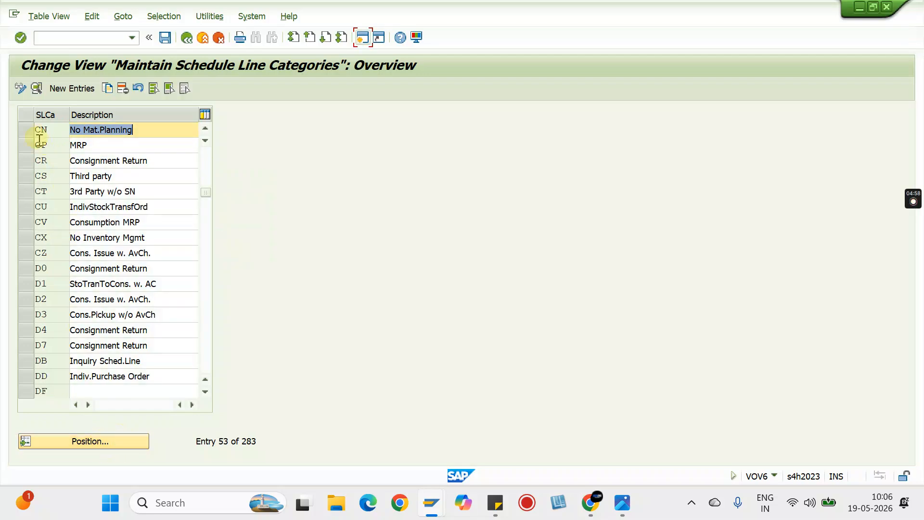
Step: Copy schedule line category CN to a new category 3L and accept its dependent copying control entries
click(24, 129)
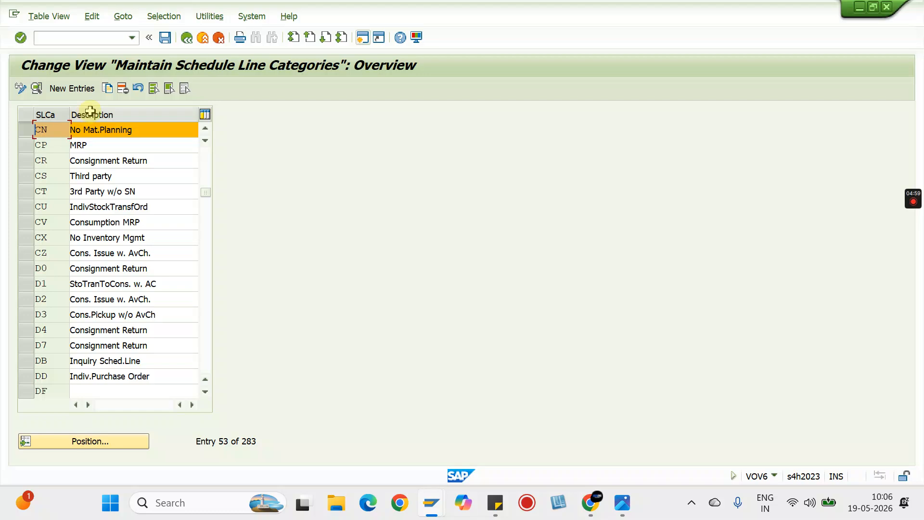
click(108, 90)
text(3L)
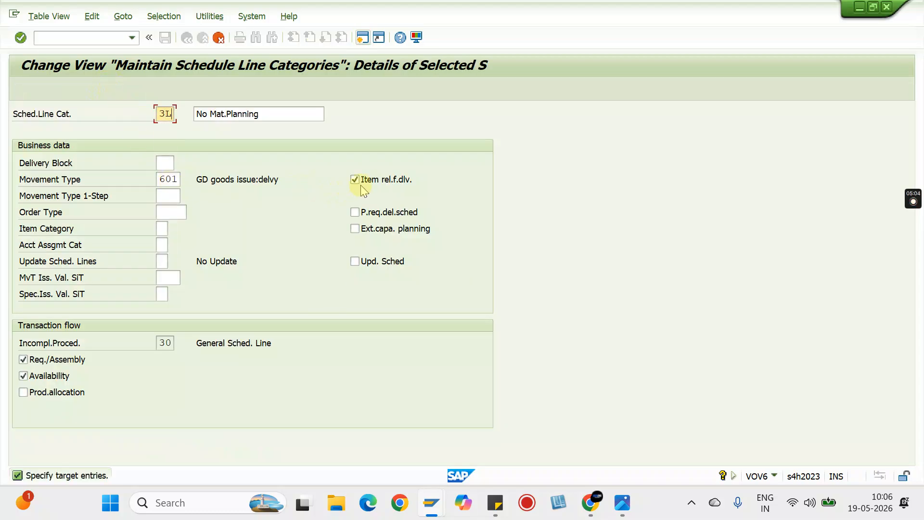
key(Return)
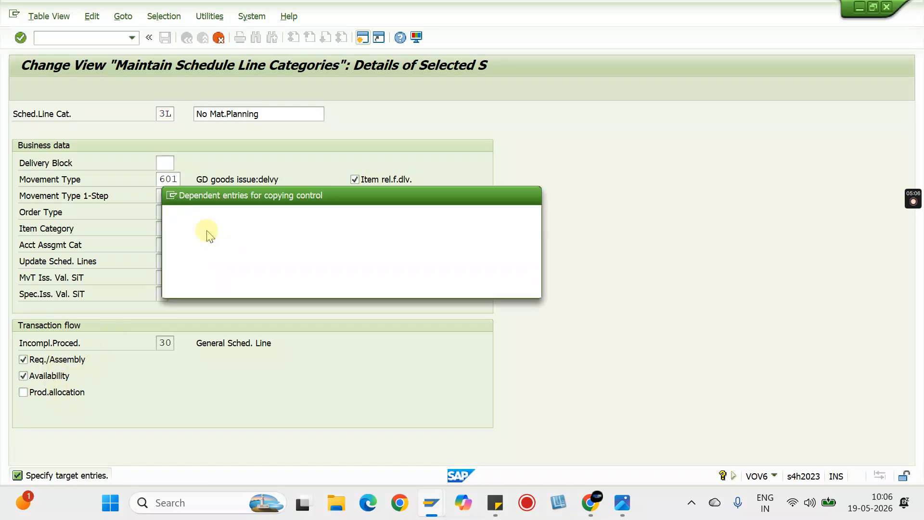
click(248, 287)
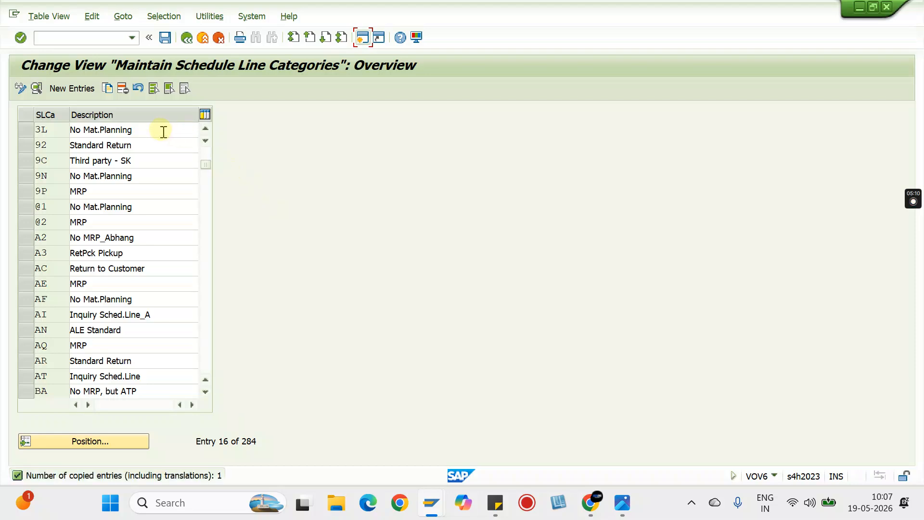
Step: Set the description of schedule line category 3L to "Replacement order" and save it in the proposed customizing request
drag(161, 130, 43, 132)
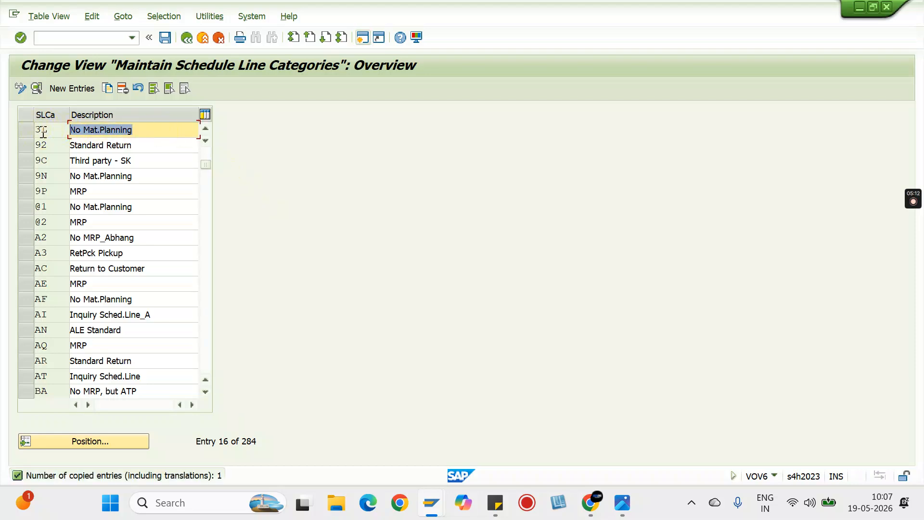
text(Replacemen)
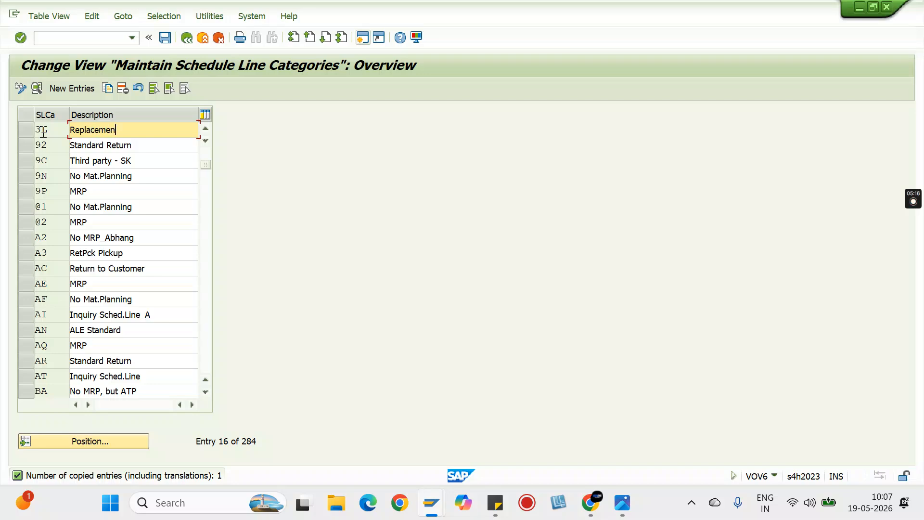
text(t order)
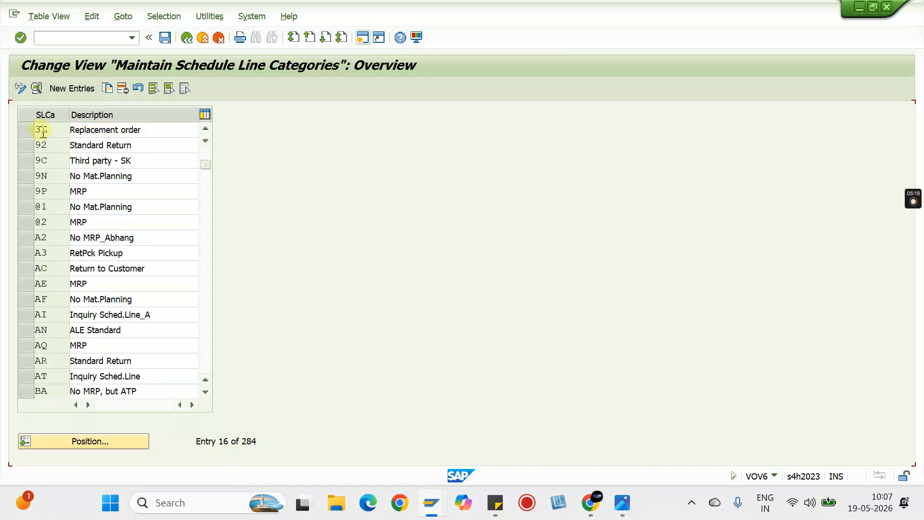
key(ctrl+s)
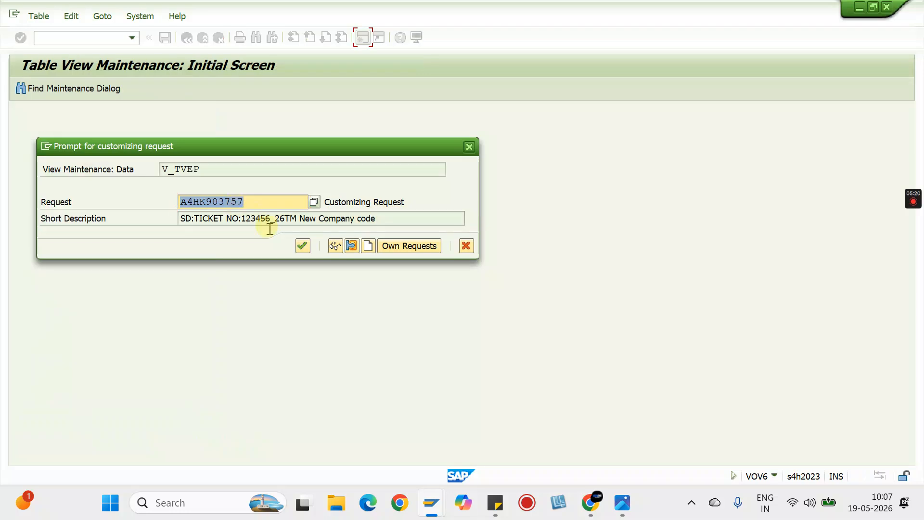
click(302, 246)
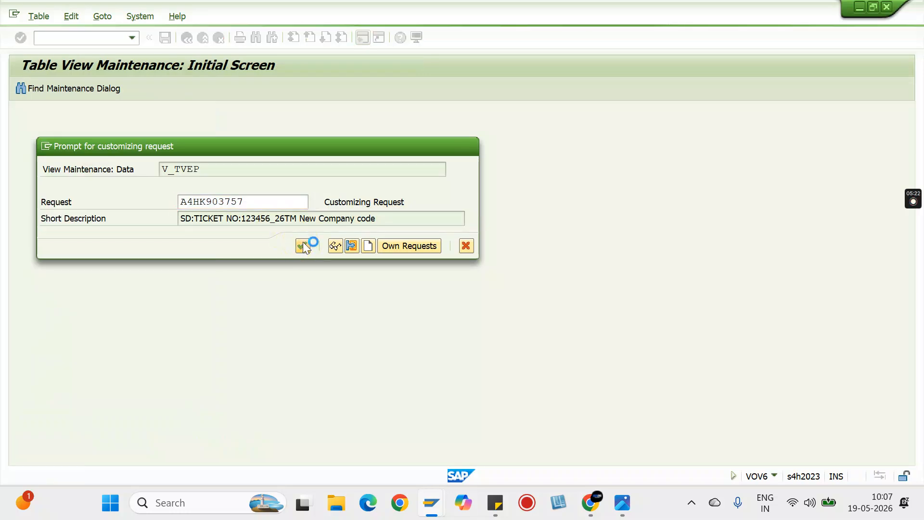
mouse_move(427, 506)
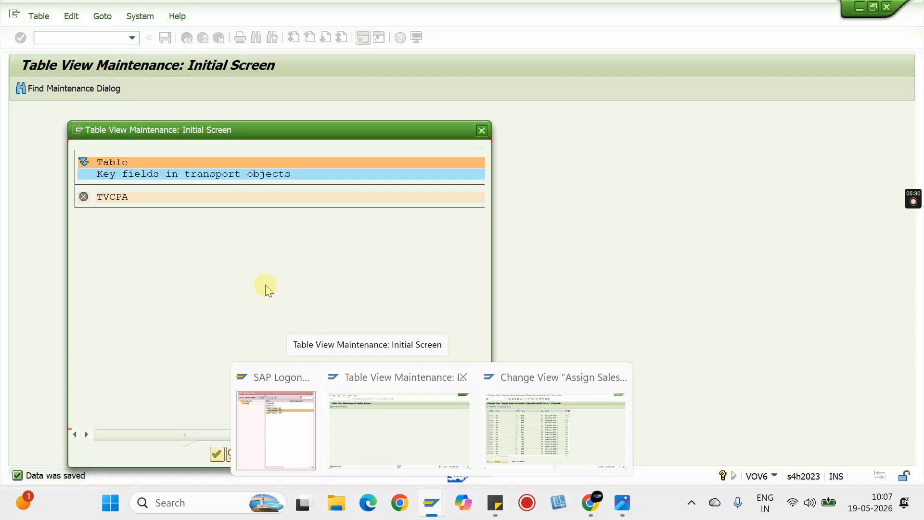
click(218, 457)
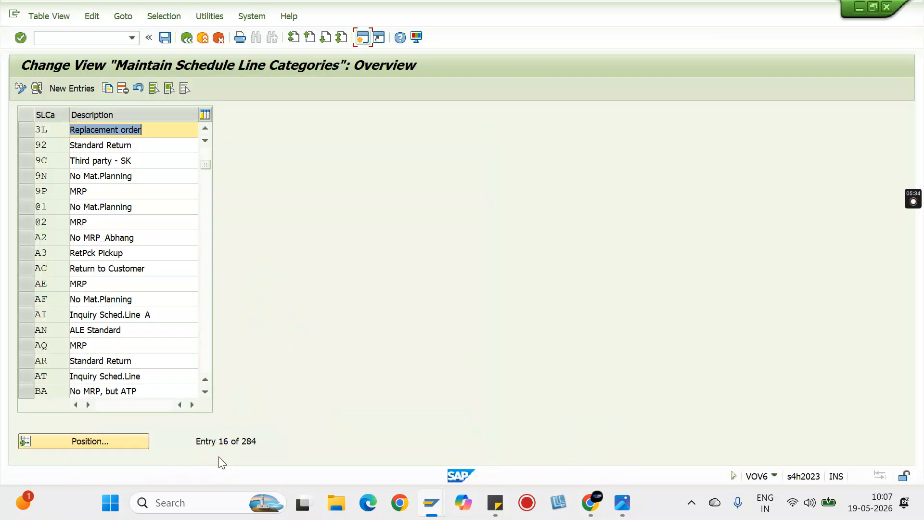
Step: Open the delivery type maintenance view with transaction /NOVLK
click(59, 42)
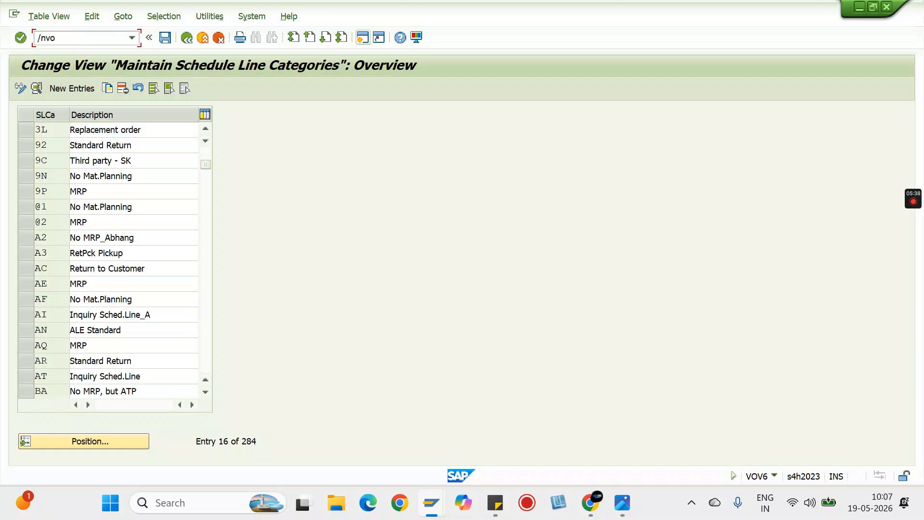
text(/novlk)
key(Return)
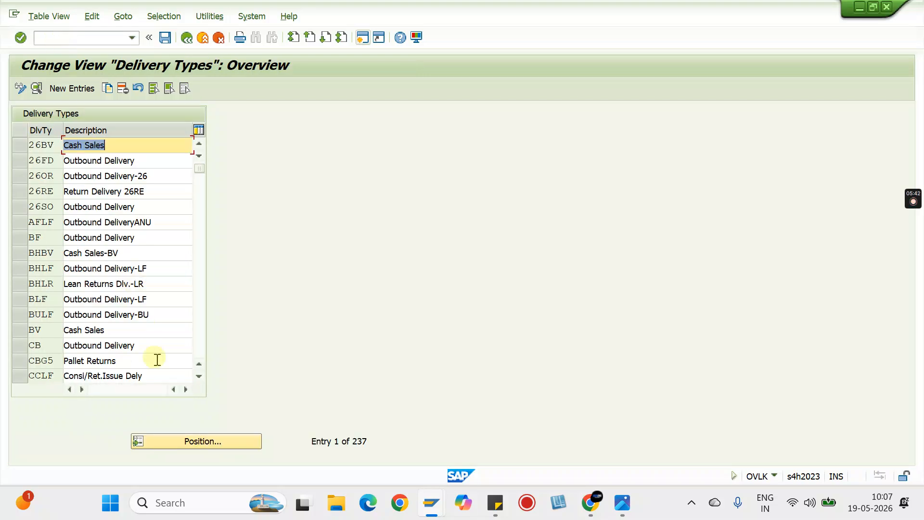
Step: Locate and select delivery type LF in the delivery types overview
click(202, 440)
text(lf)
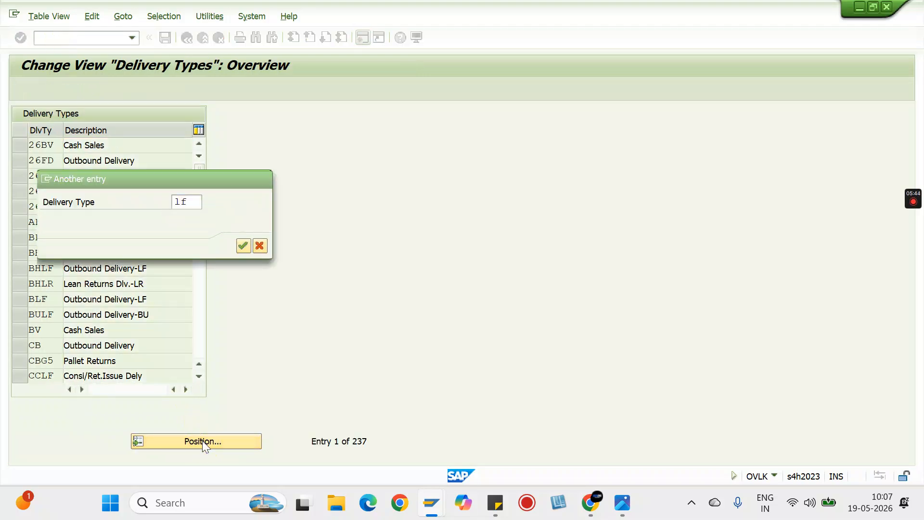
key(Return)
click(38, 144)
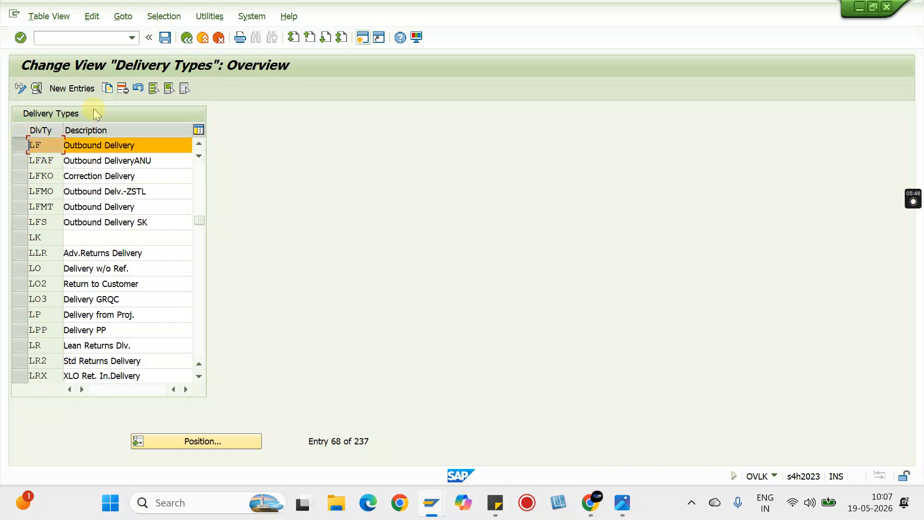
Step: Copy delivery type LF to 26SD, accept its dependent copying control entries, and save it in the proposed customizing request
click(105, 89)
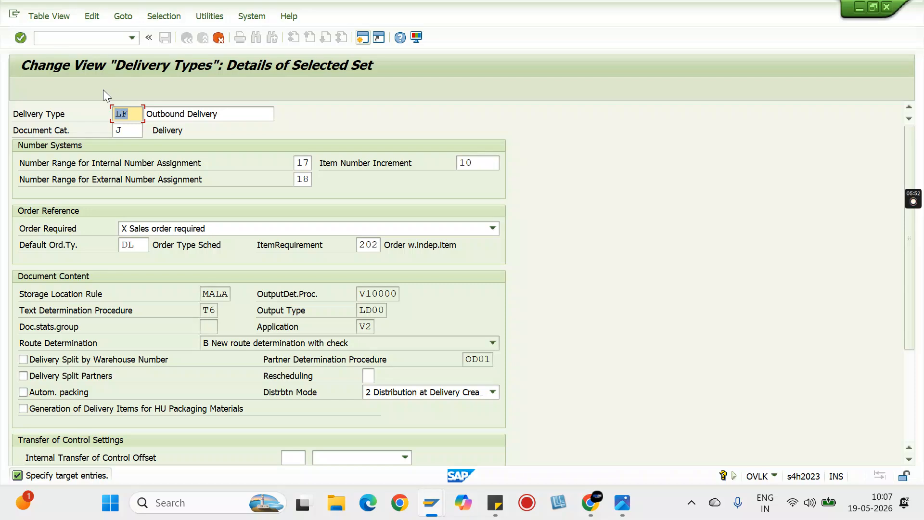
text(26)
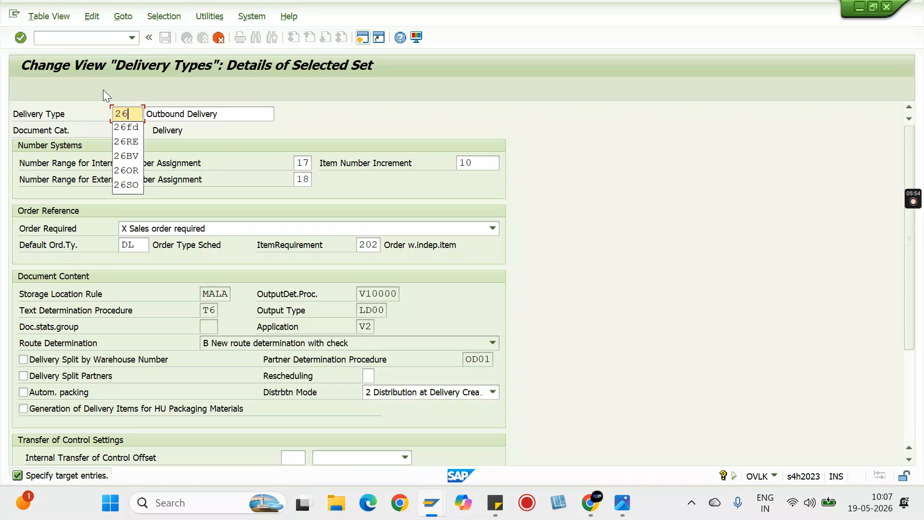
text(SD)
key(BackSpace)
text(SD)
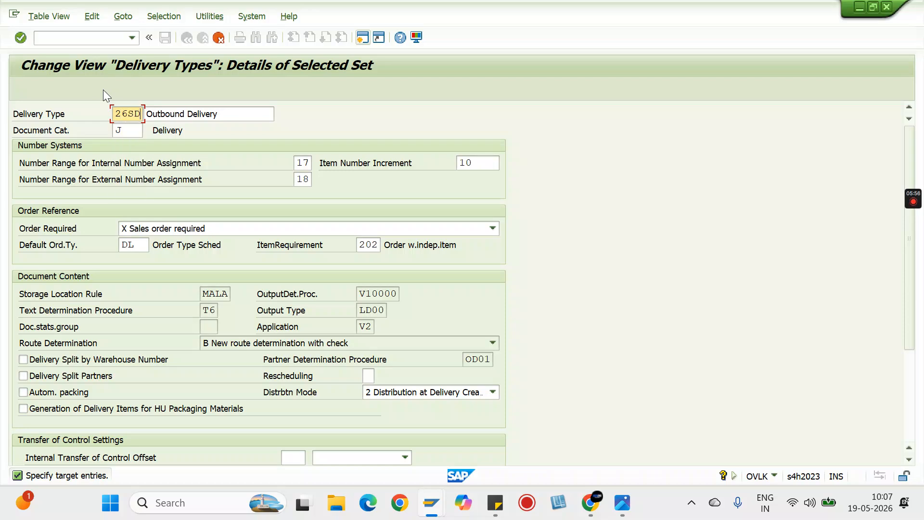
key(Return)
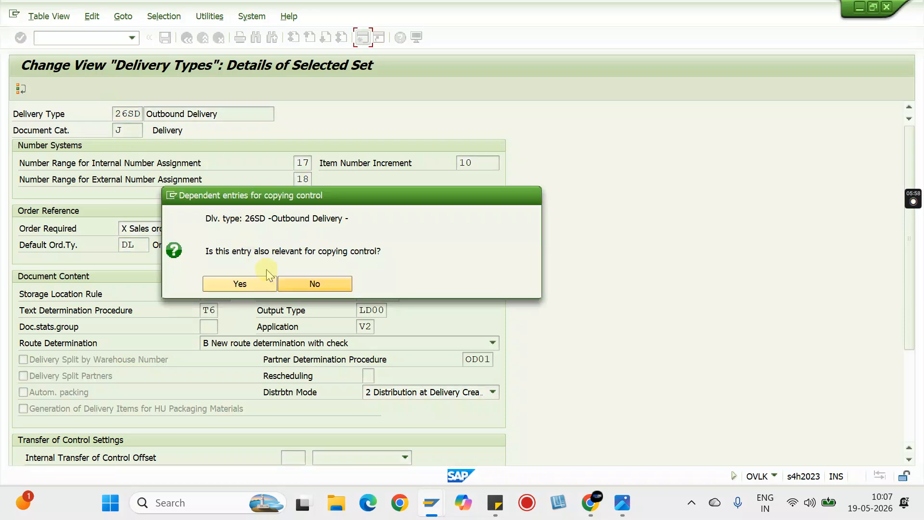
click(239, 284)
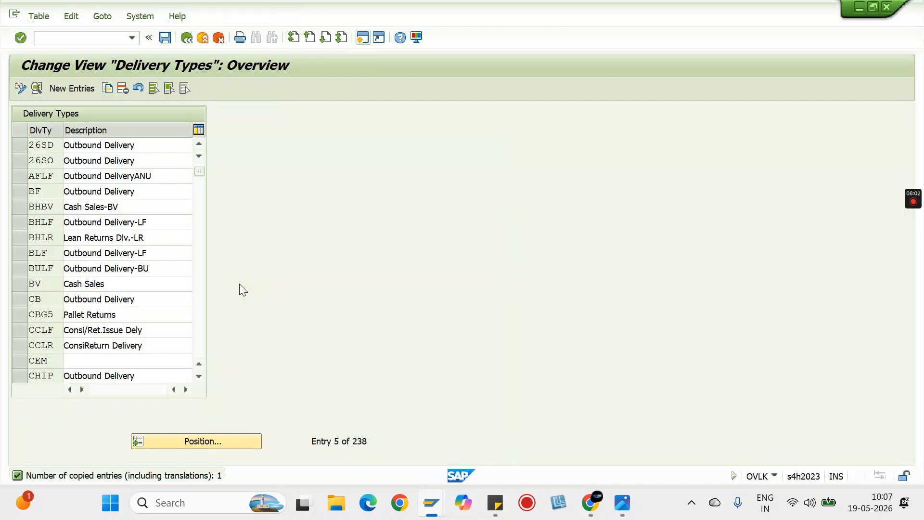
key(ctrl+s)
click(303, 246)
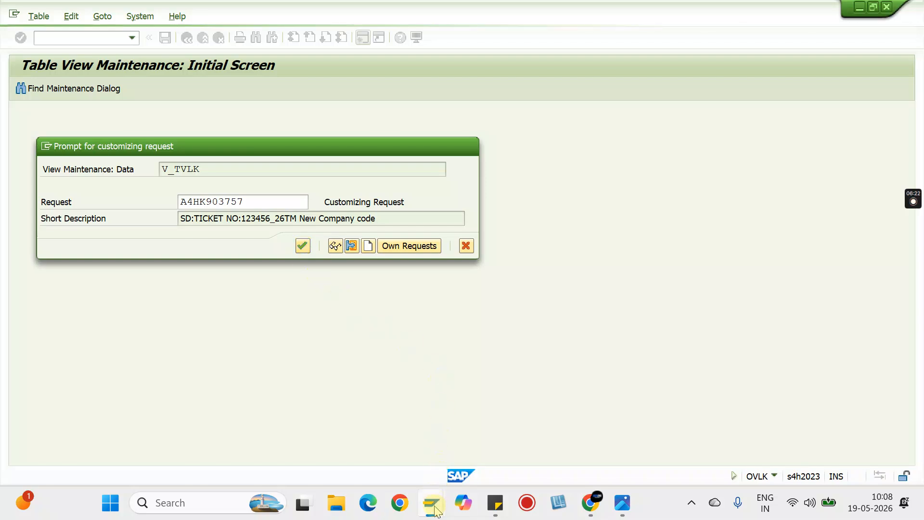
Step: In the other SAP session, start a new permitted document type assignment with reference sales organization 26KA, distribution channel TD and division CA
click(541, 423)
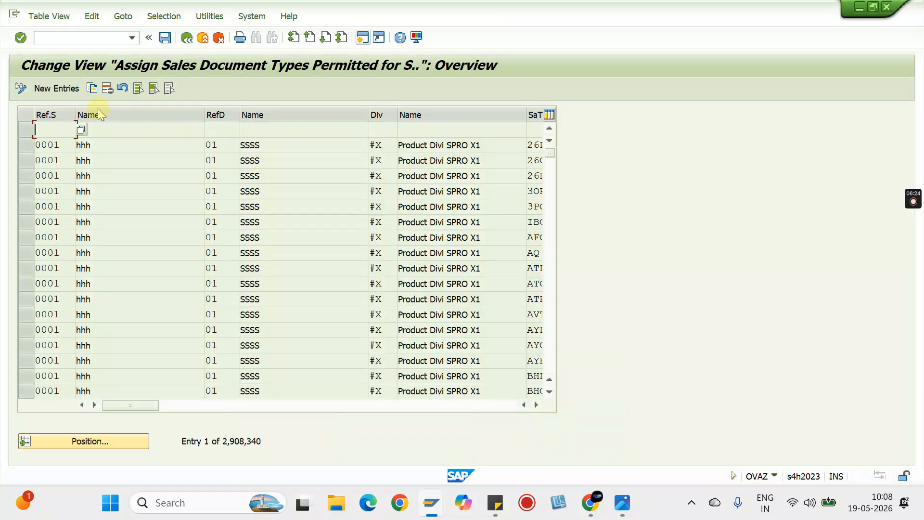
click(59, 87)
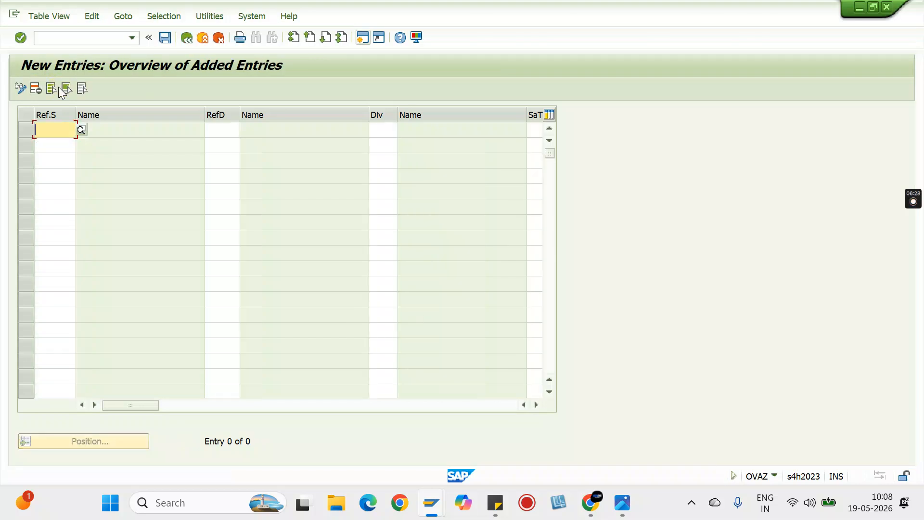
key(BackSpace)
key(Down)
key(Return)
key(Tab)
key(BackSpace)
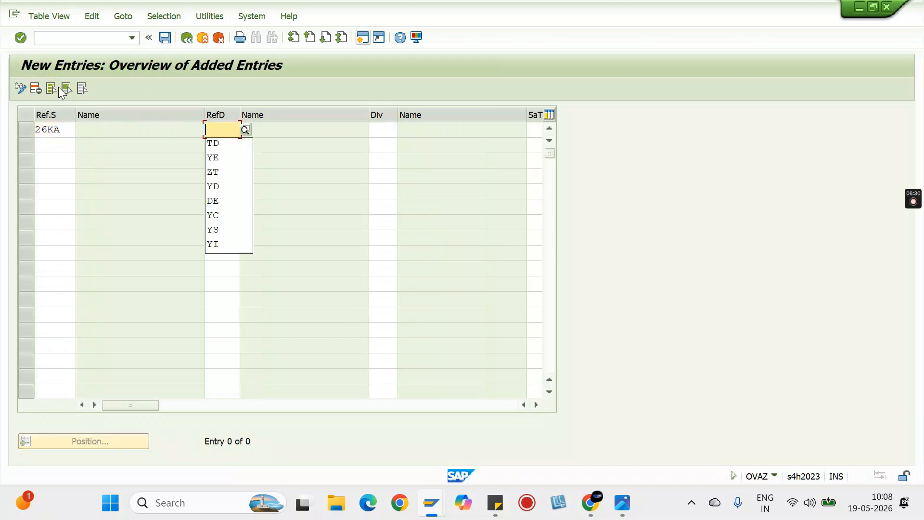
key(Down)
key(Return)
key(Tab)
key(BackSpace)
key(Down)
key(Return)
key(Tab)
key(BackSpace)
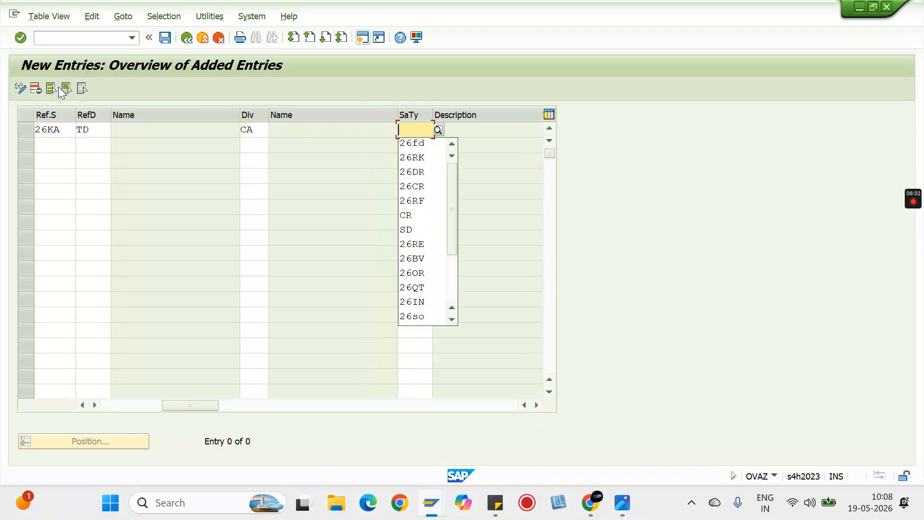
text(25)
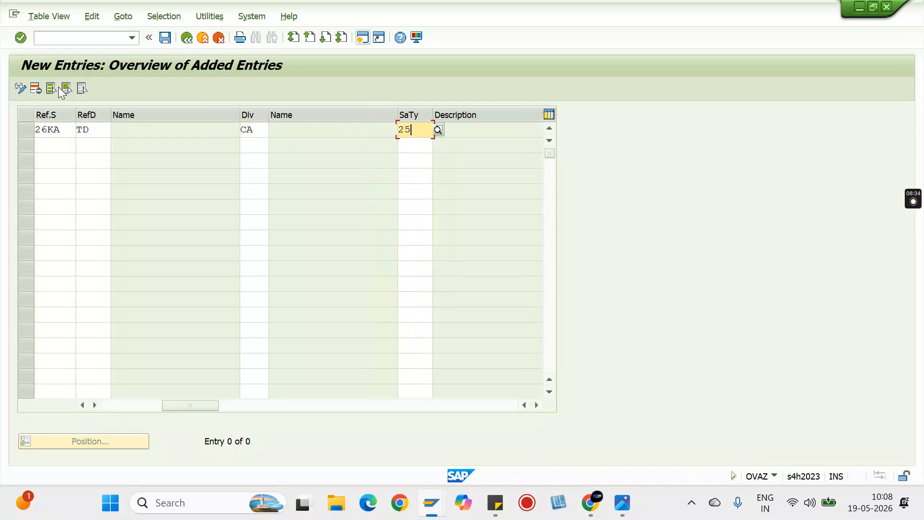
text(SD)
key(Return)
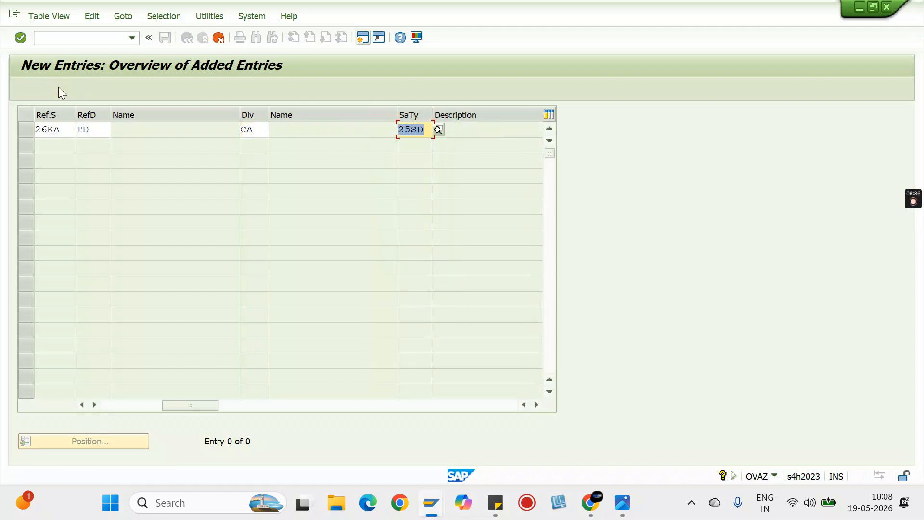
Step: Set the new assignment's sales document type to 26SD and save the entry in the proposed customizing request
text(26SD)
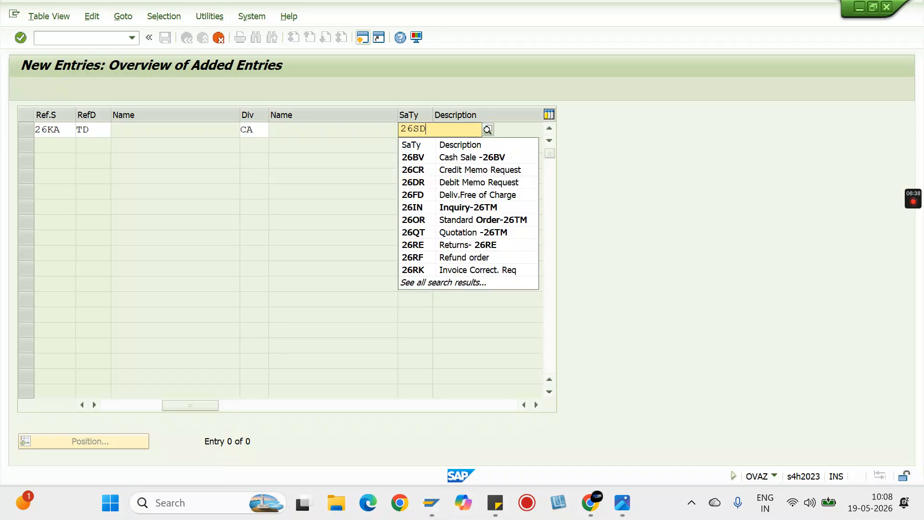
key(Return)
click(65, 88)
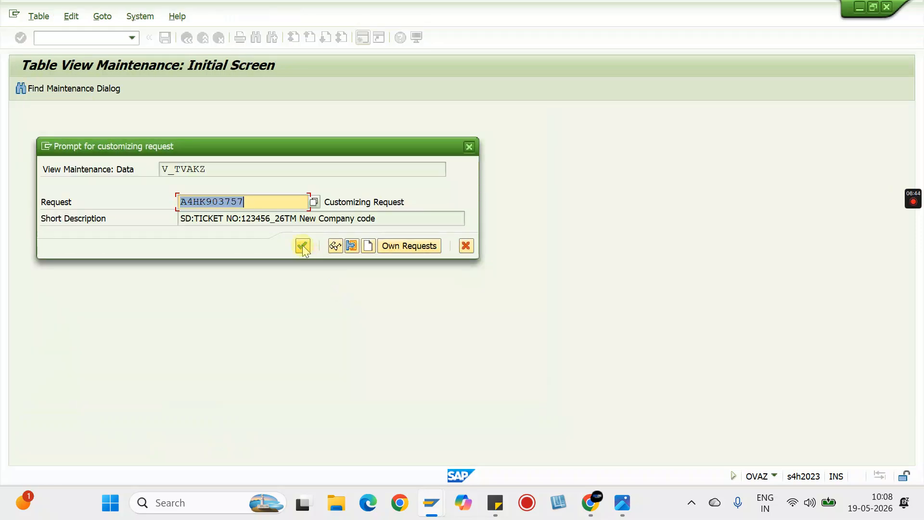
click(302, 246)
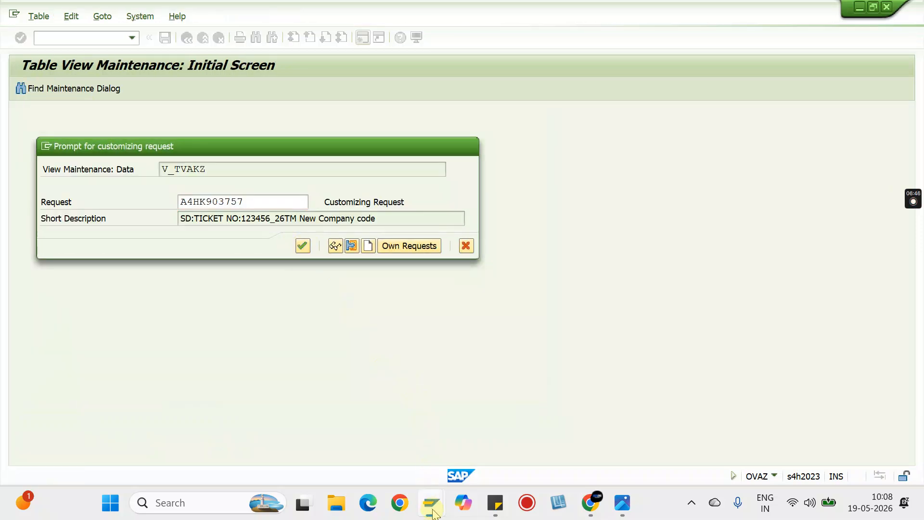
mouse_move(433, 513)
click(422, 439)
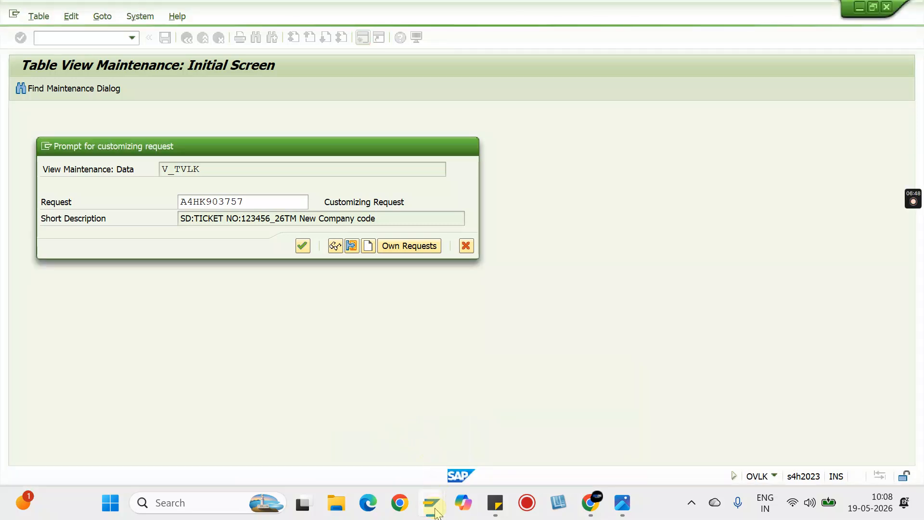
click(542, 439)
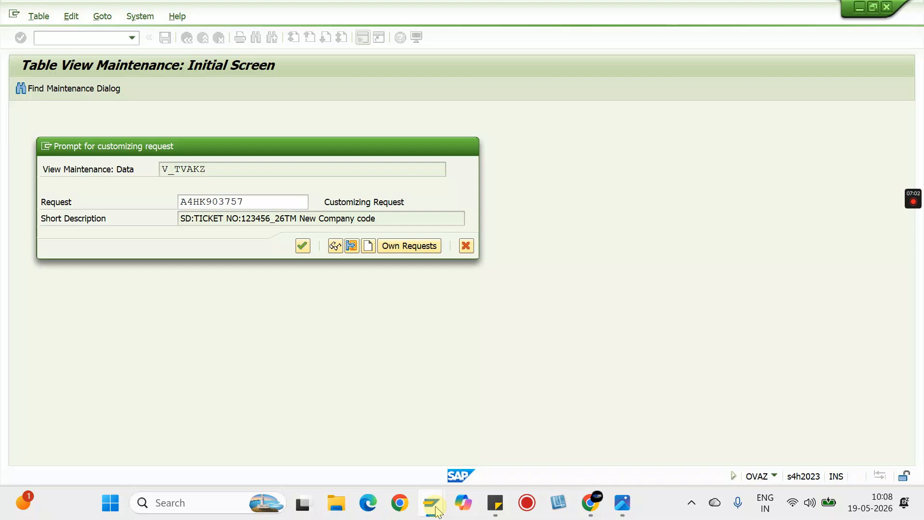
mouse_move(433, 511)
click(429, 437)
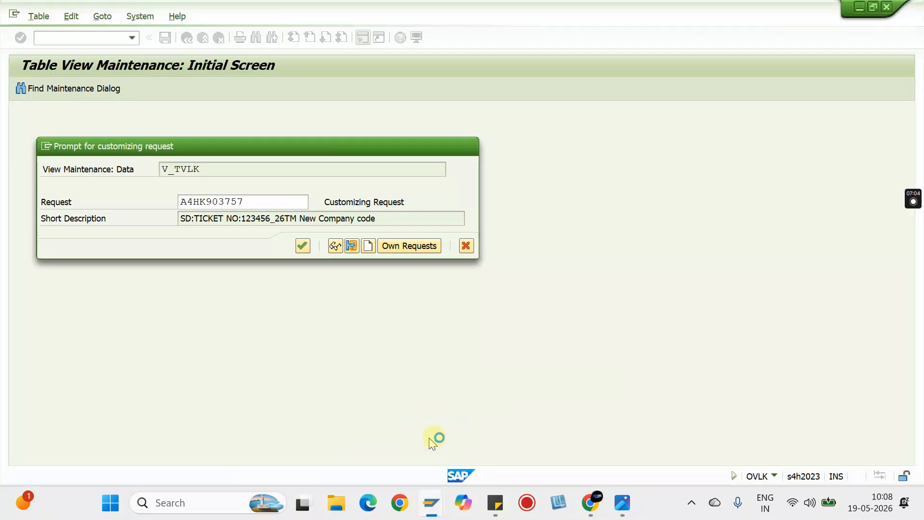
click(519, 439)
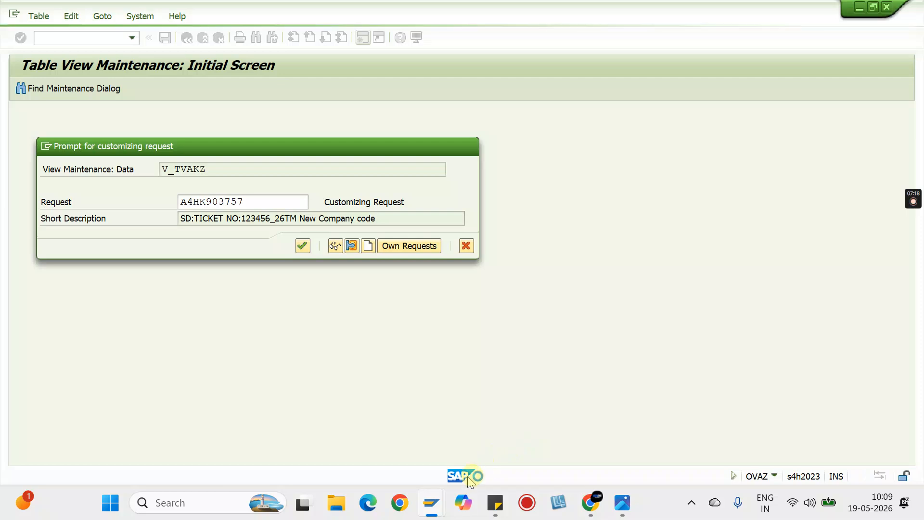
mouse_move(431, 503)
click(417, 441)
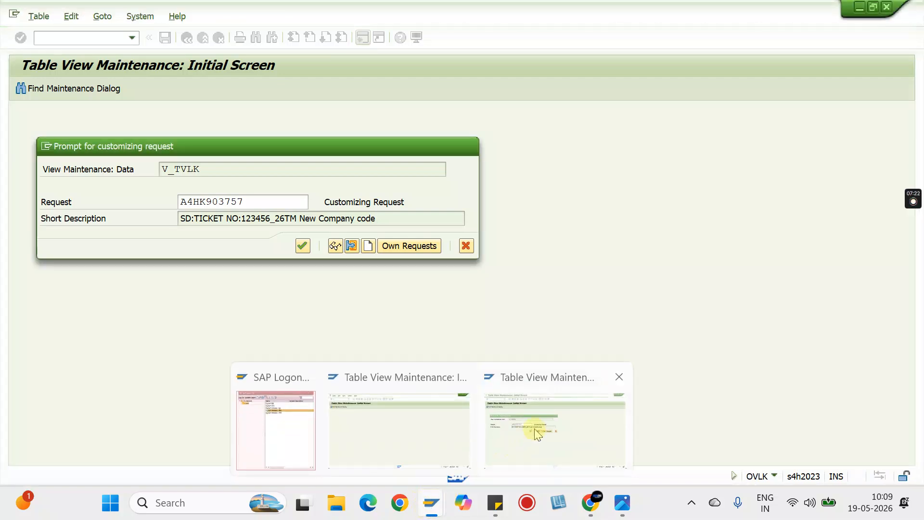
mouse_move(512, 431)
click(418, 433)
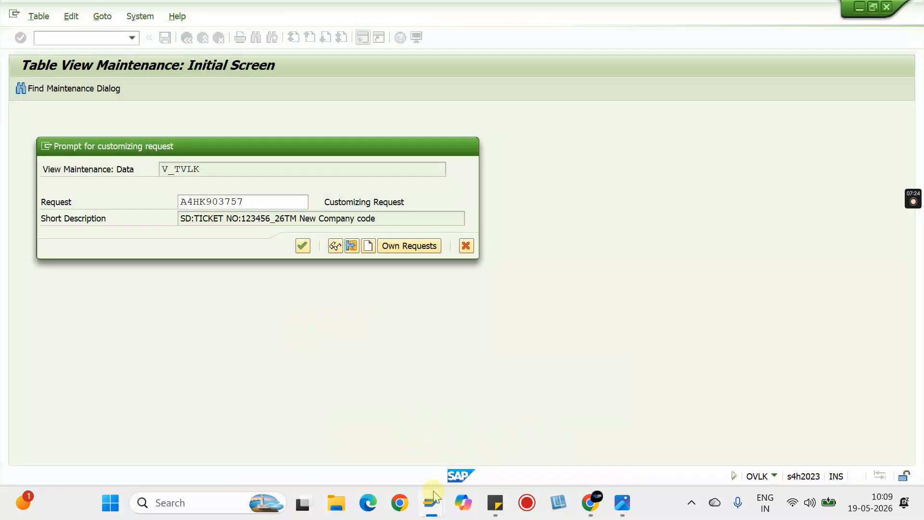
mouse_move(432, 503)
click(527, 433)
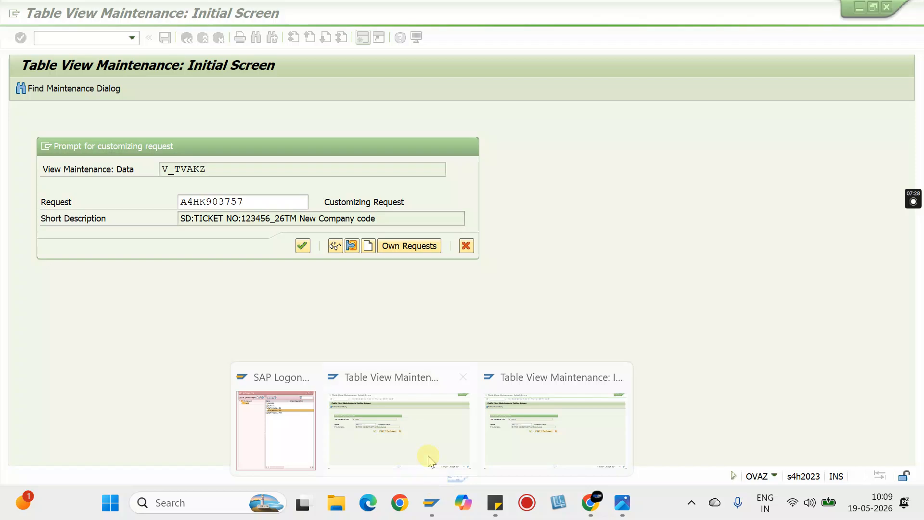
click(430, 440)
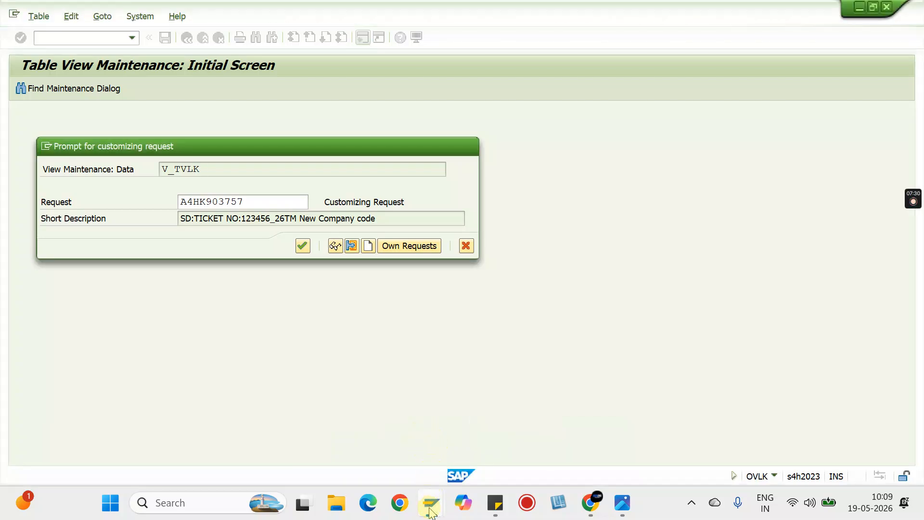
mouse_move(430, 500)
click(506, 439)
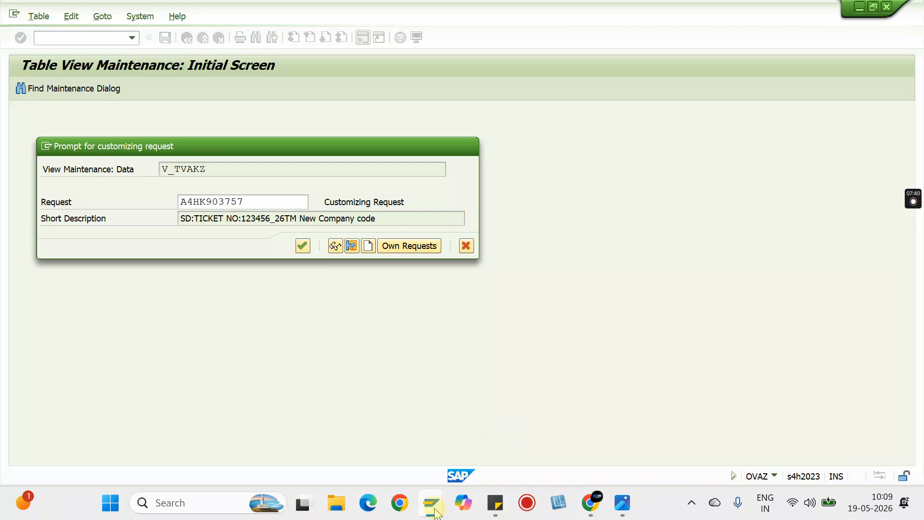
mouse_move(435, 509)
click(426, 427)
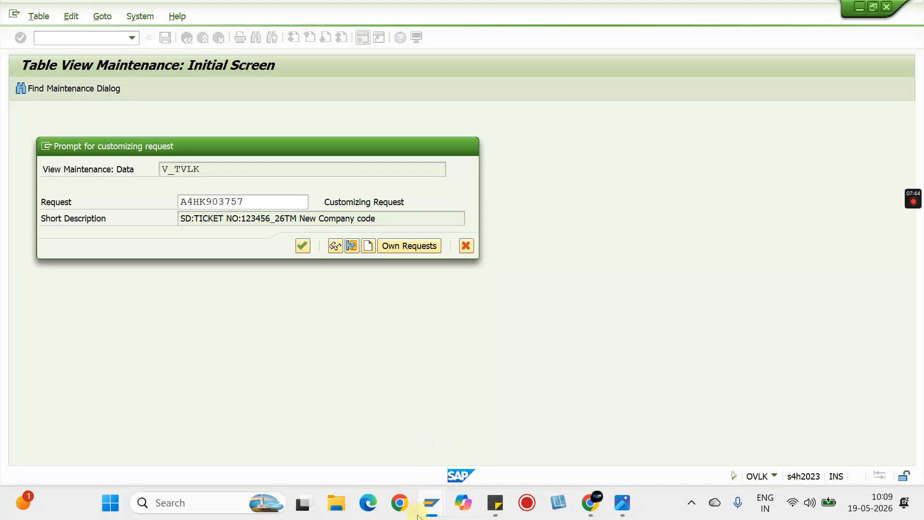
mouse_move(432, 505)
click(541, 427)
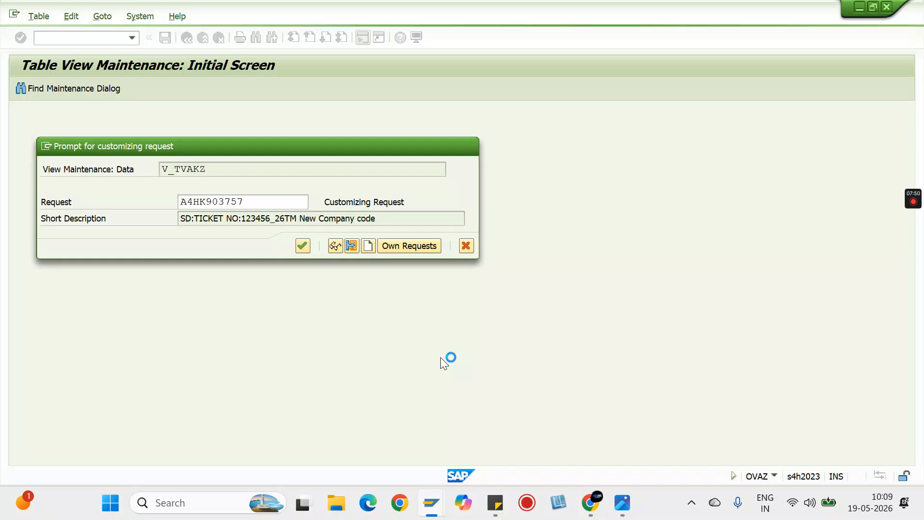
mouse_move(432, 513)
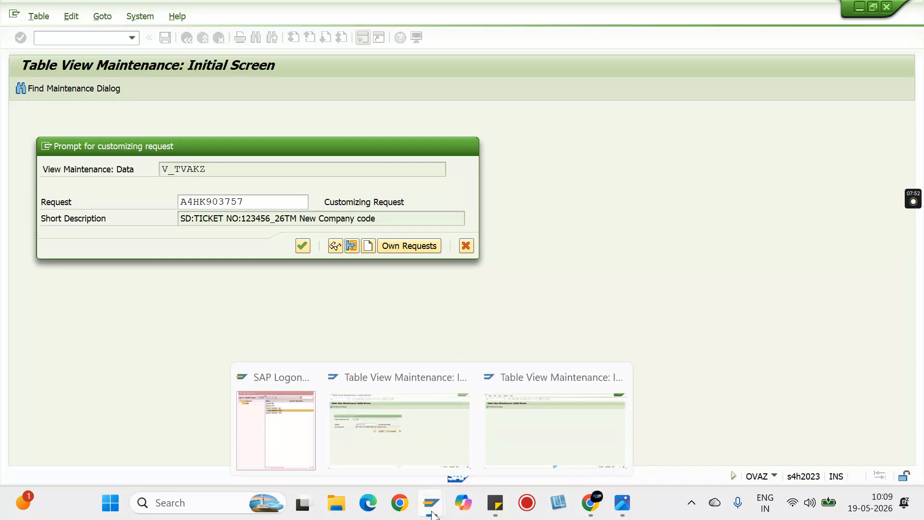
click(400, 435)
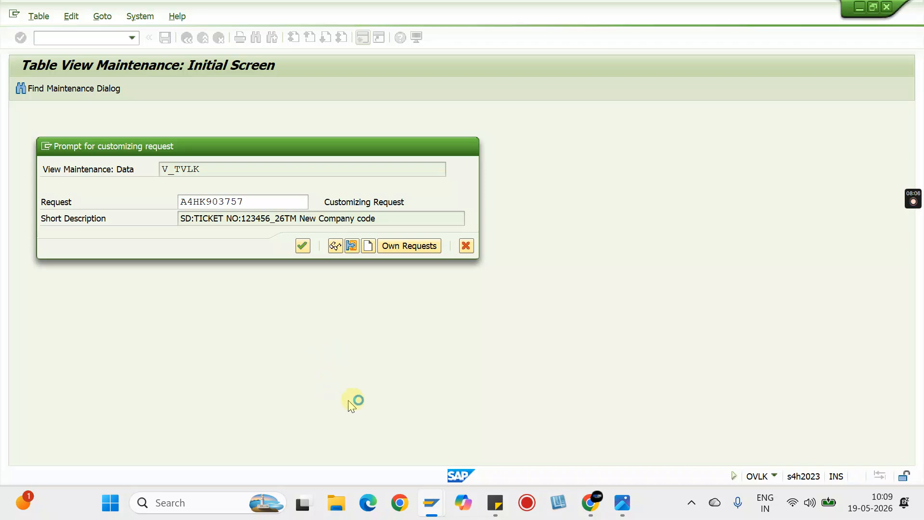
mouse_move(433, 515)
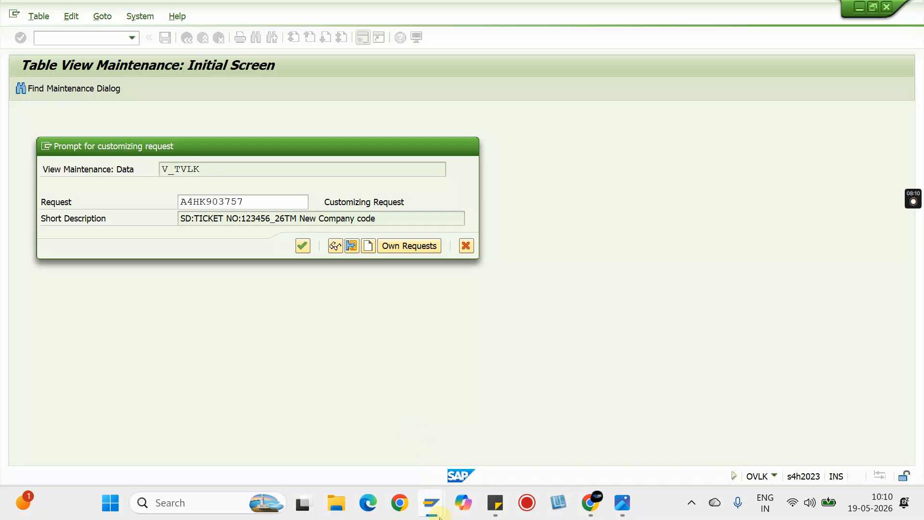
click(558, 436)
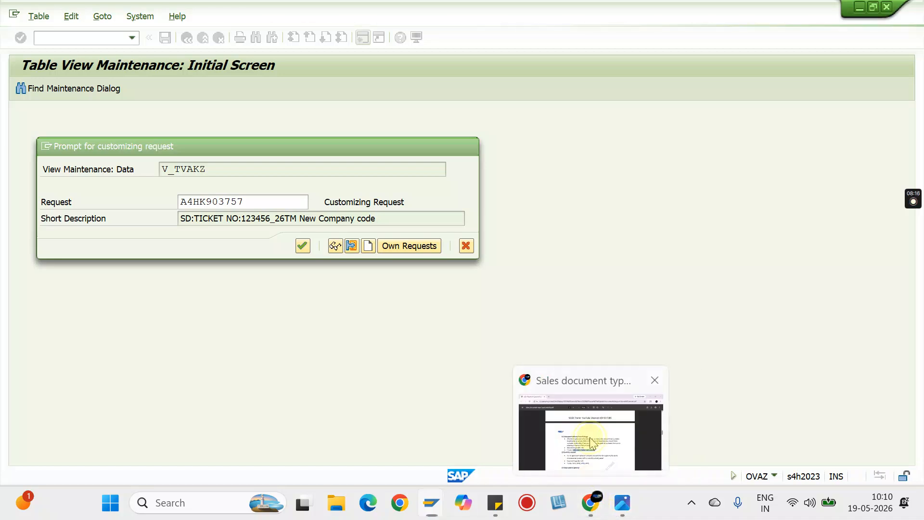
Step: Switch to Chrome and review the quantity contract and value contract sections of the "Sales document types and controls" PDF
click(587, 434)
scroll(447, 370, down, 4)
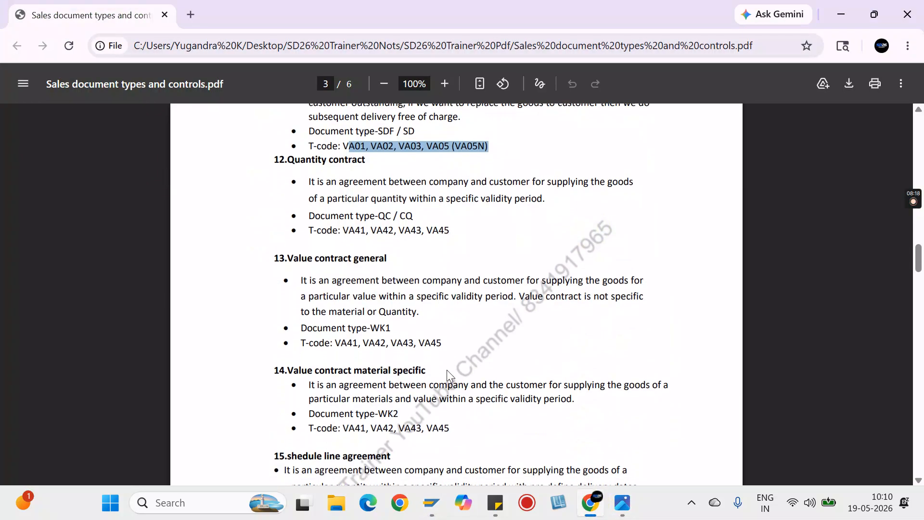
drag(291, 179, 383, 340)
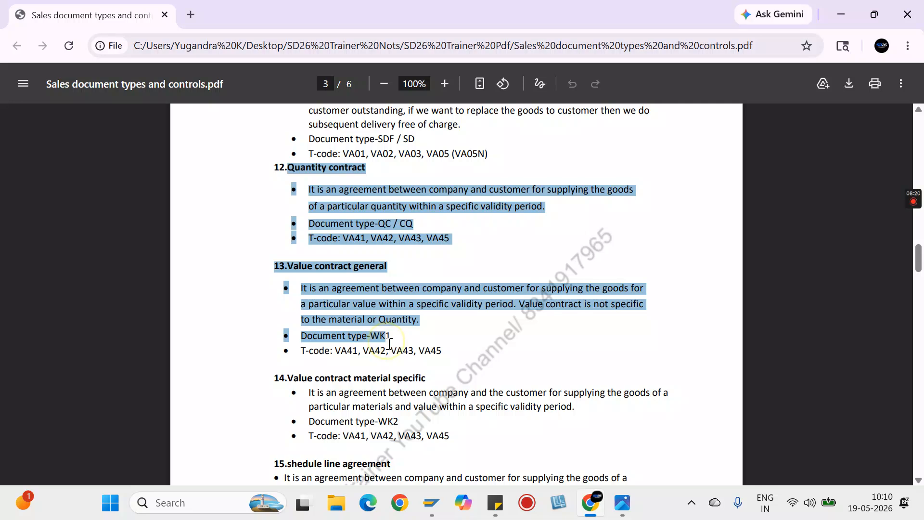
scroll(383, 341, down, 2)
drag(307, 301, 372, 350)
scroll(373, 350, up, 1)
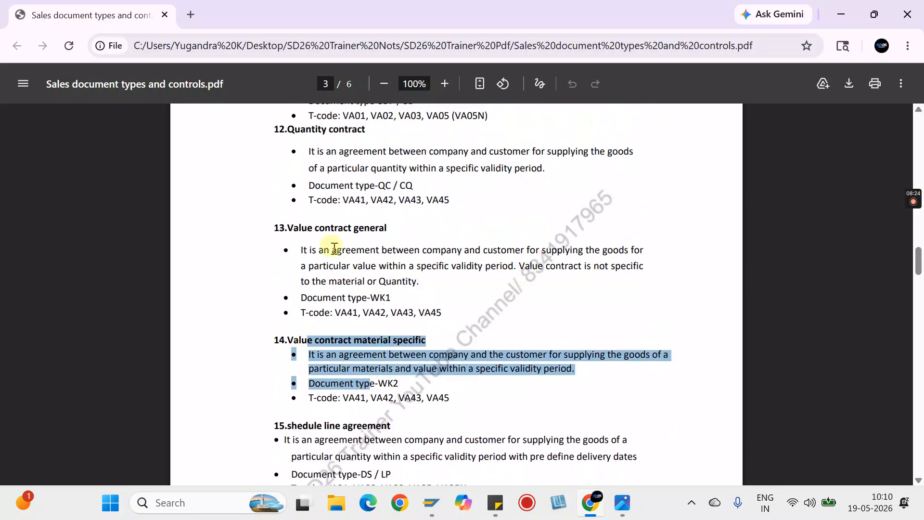
Step: Return from the PDF to SAP, acknowledge the dependent entries log in the delivery types session, and save the delivery types
drag(277, 129, 355, 407)
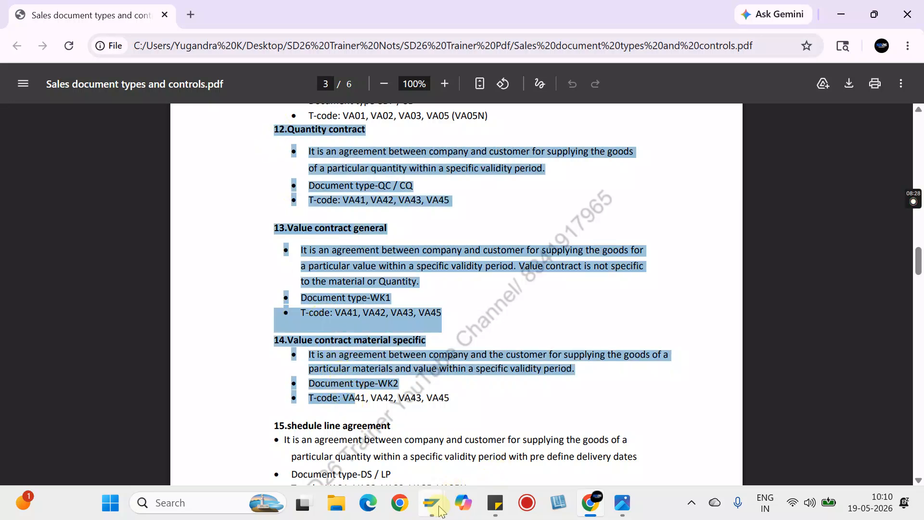
mouse_move(439, 509)
click(538, 435)
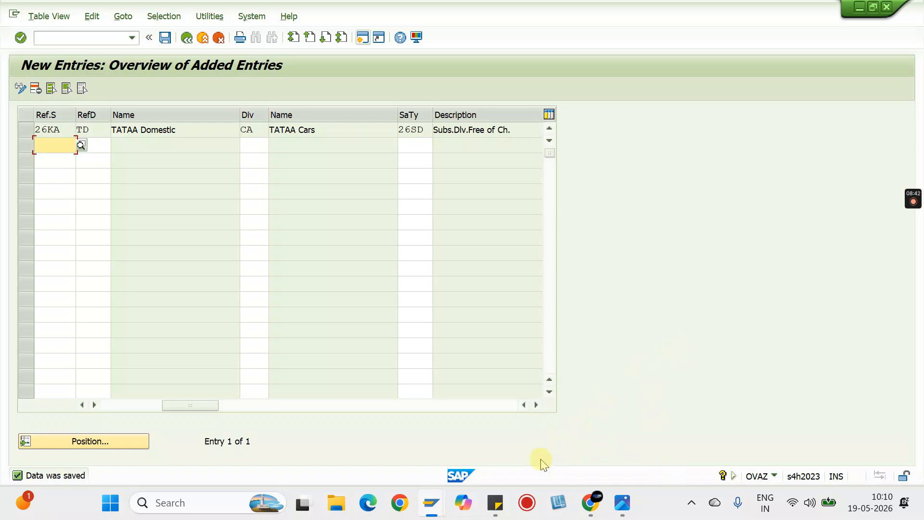
mouse_move(431, 515)
click(406, 437)
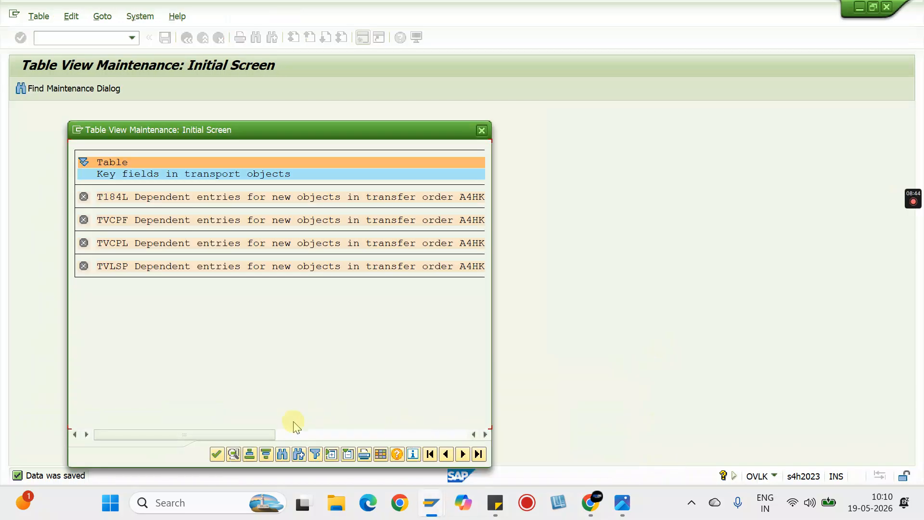
click(217, 455)
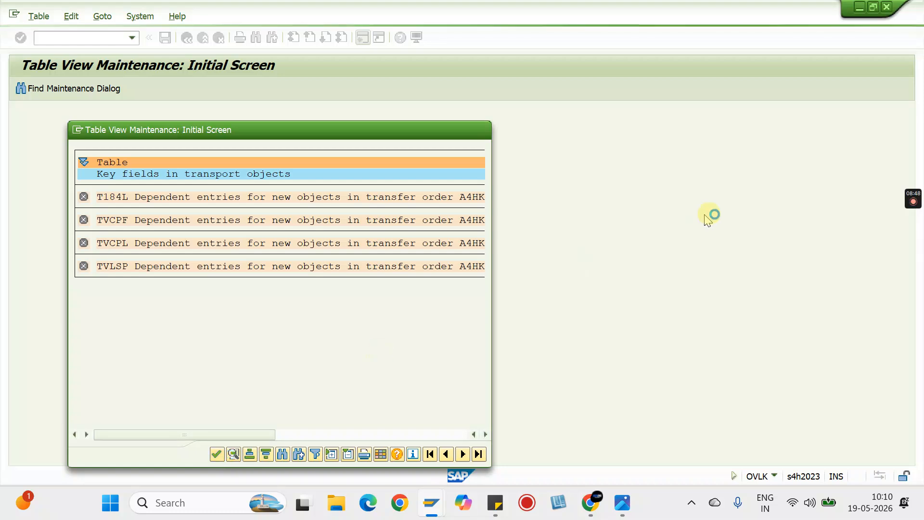
mouse_move(913, 200)
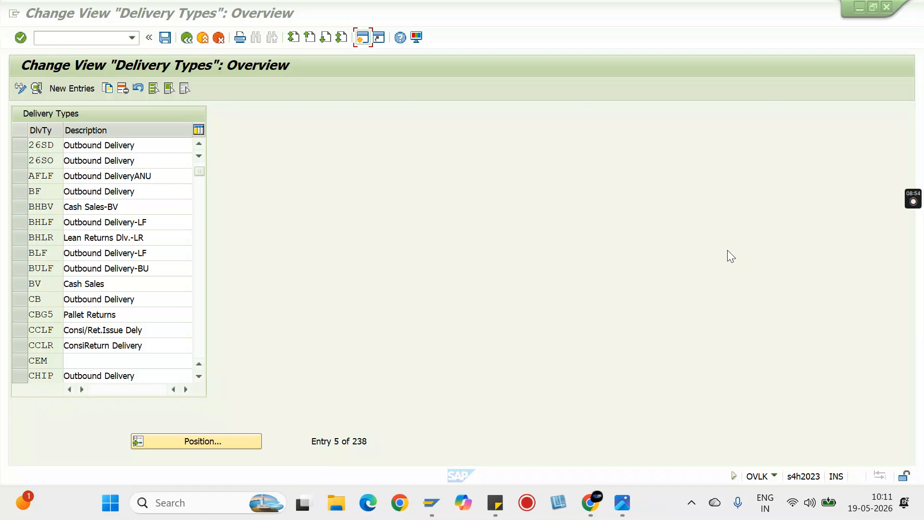
click(164, 39)
Step: Open the billing type definition with transaction VOFA and position the list at billing type F8
click(82, 38)
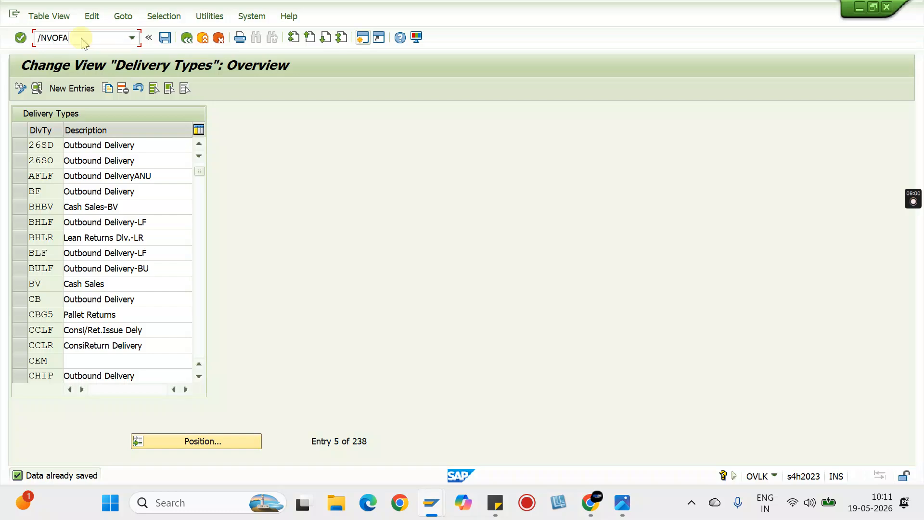
key(Return)
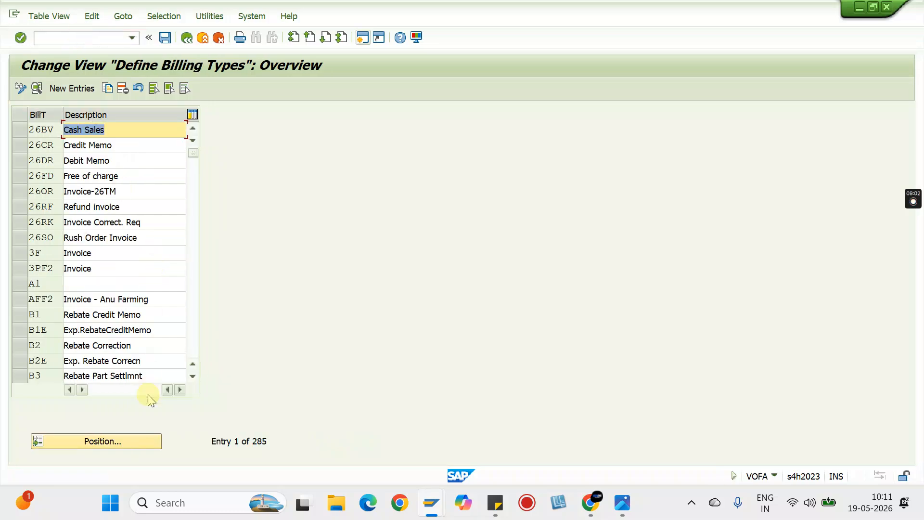
click(114, 440)
text(F)
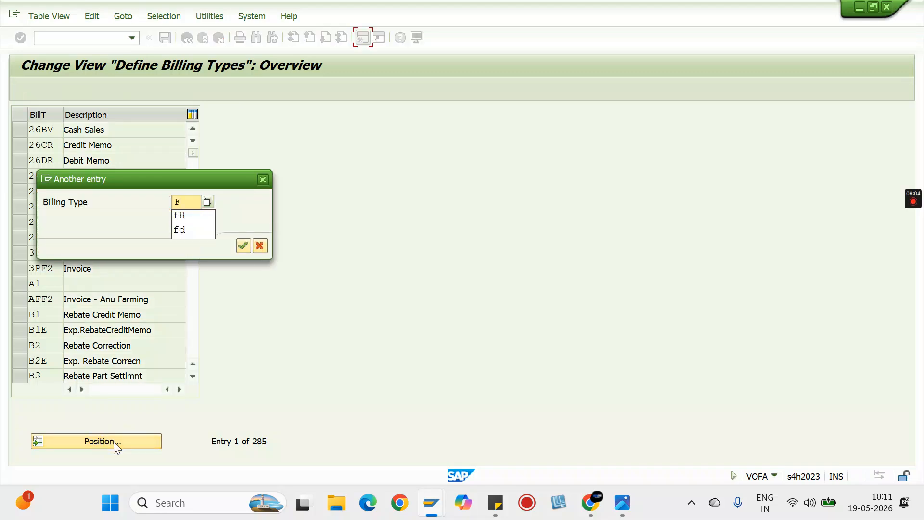
text(8)
key(Return)
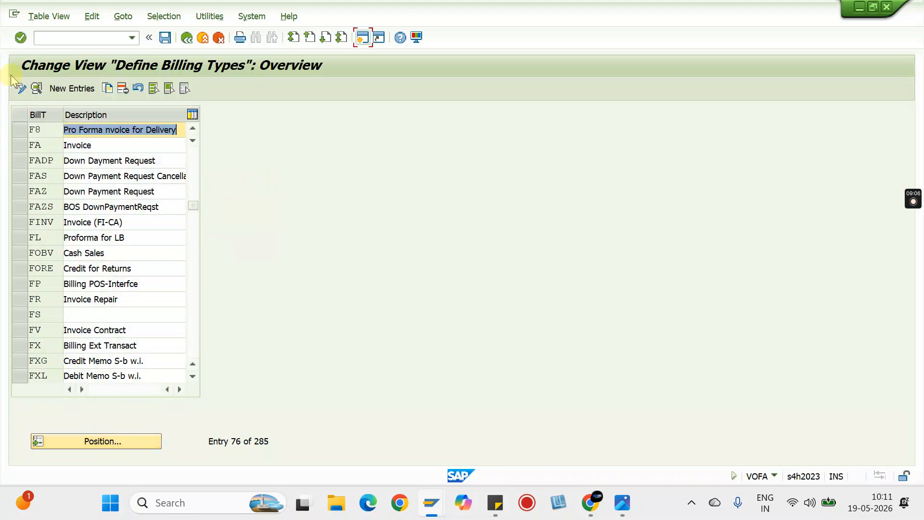
Step: Copy billing type F8 to 26SD, accept its dependent copying control entries, and save it in the proposed customizing request
click(19, 131)
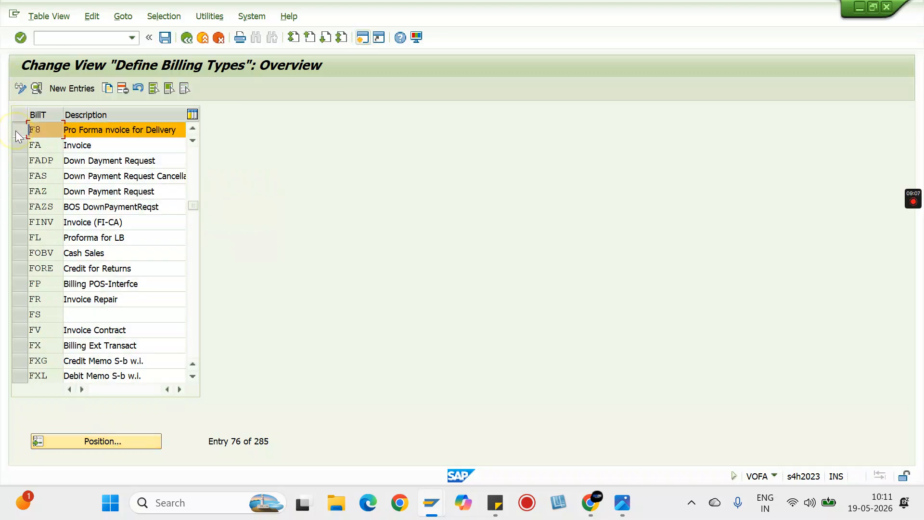
click(107, 89)
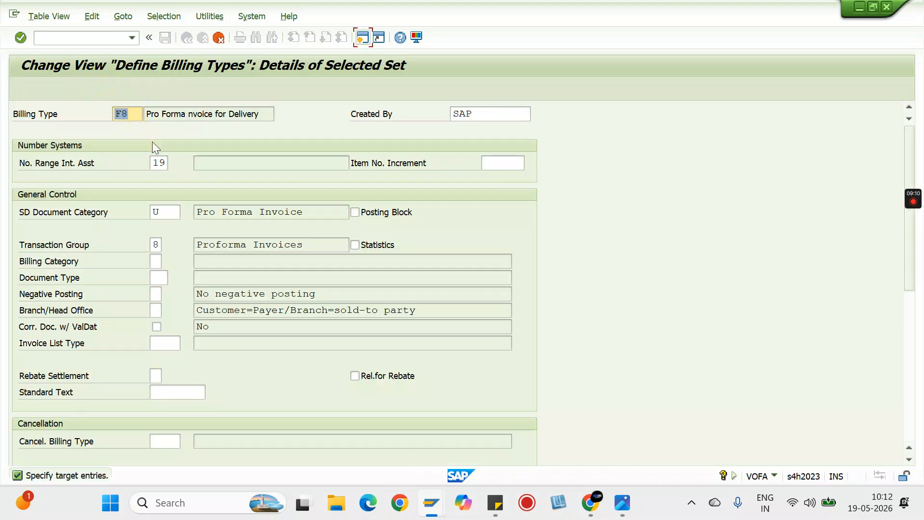
text(26SD)
key(Return)
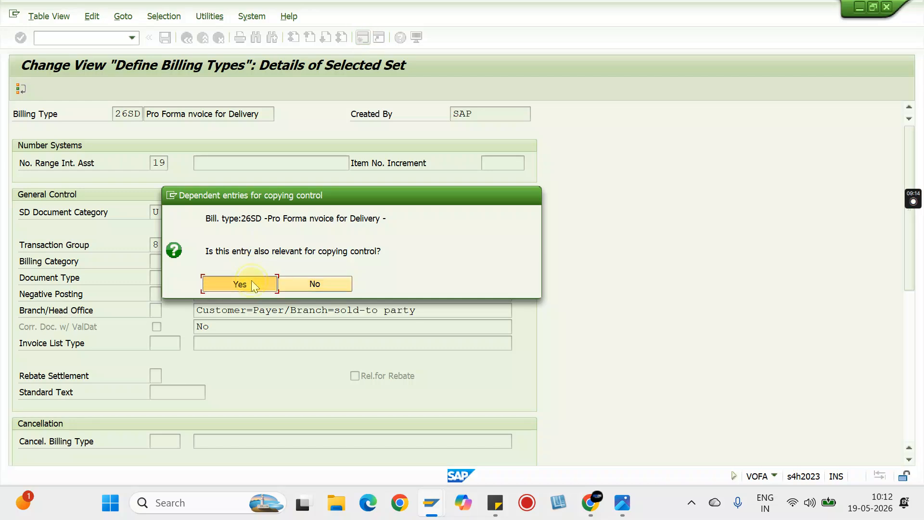
click(251, 281)
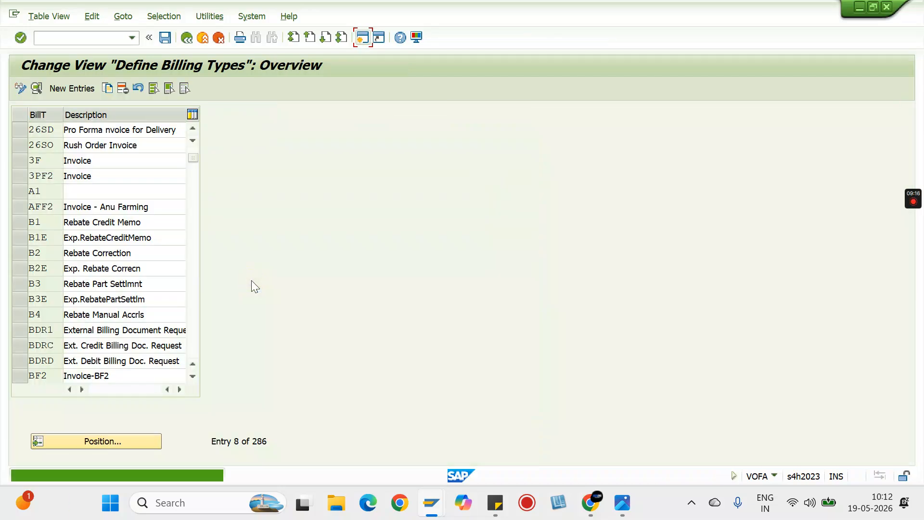
key(ctrl+s)
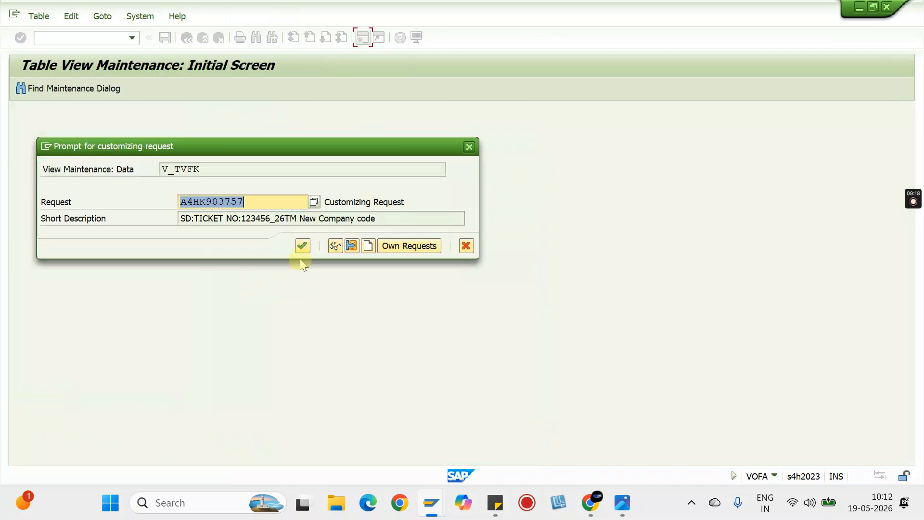
click(302, 245)
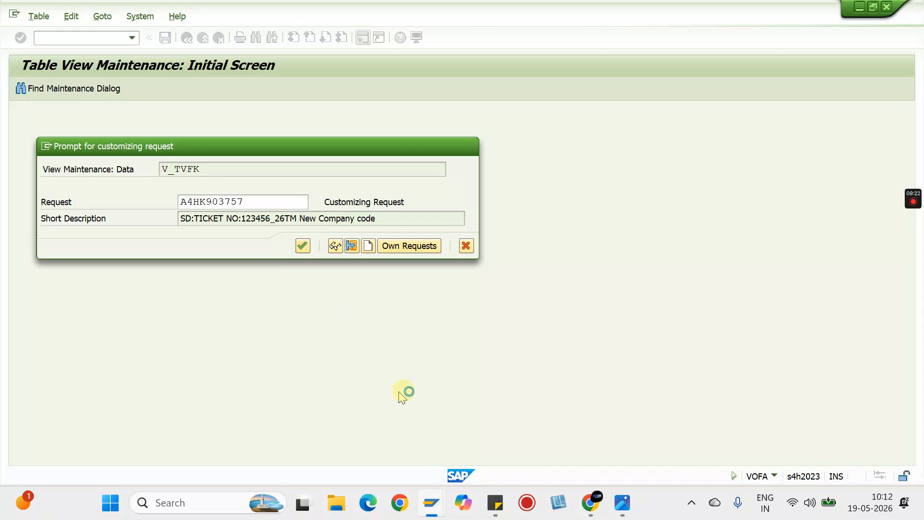
Step: In the other SAP session, open item category assignment with VOV4 and position at sales document type 26SD with item category group NORM
mouse_move(431, 503)
click(548, 425)
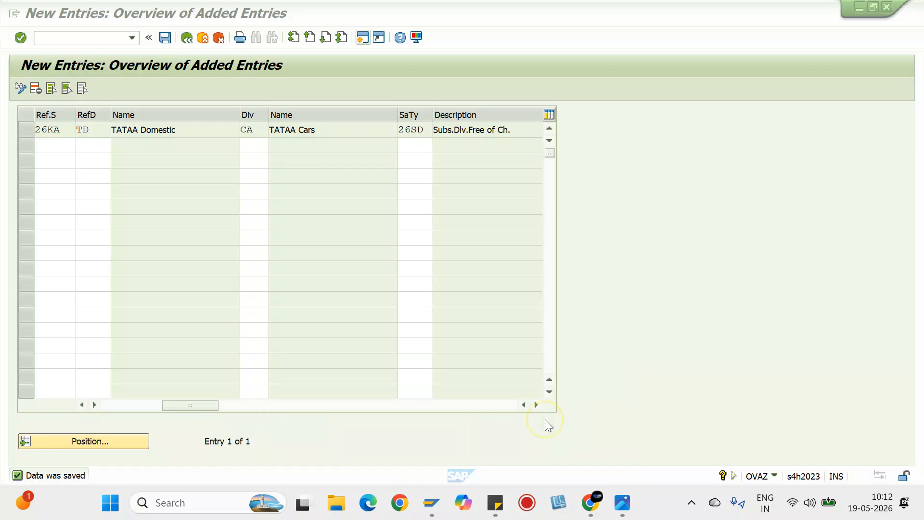
click(77, 41)
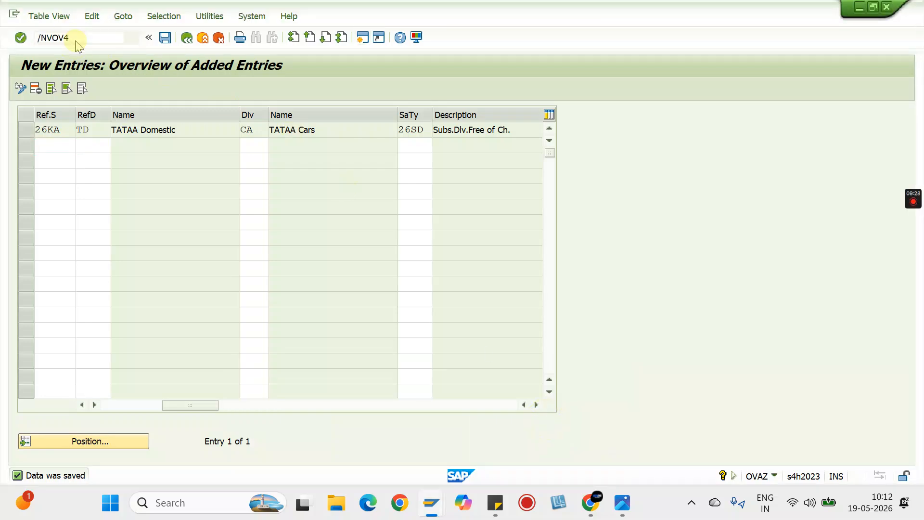
key(Return)
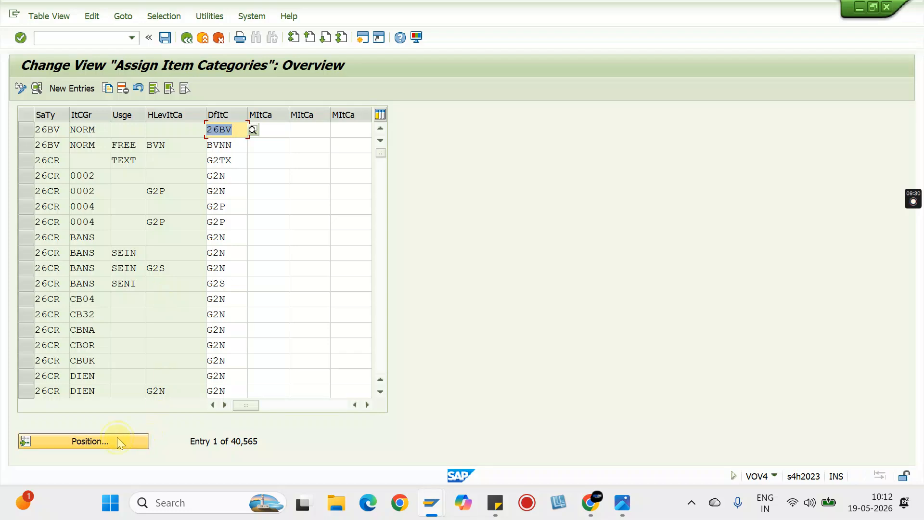
click(118, 439)
text(26)
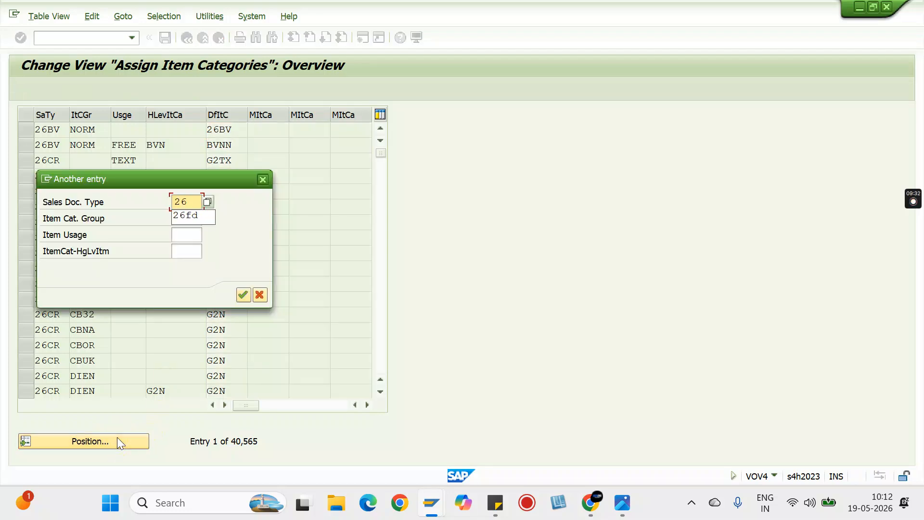
text(SD)
key(Tab)
text(N)
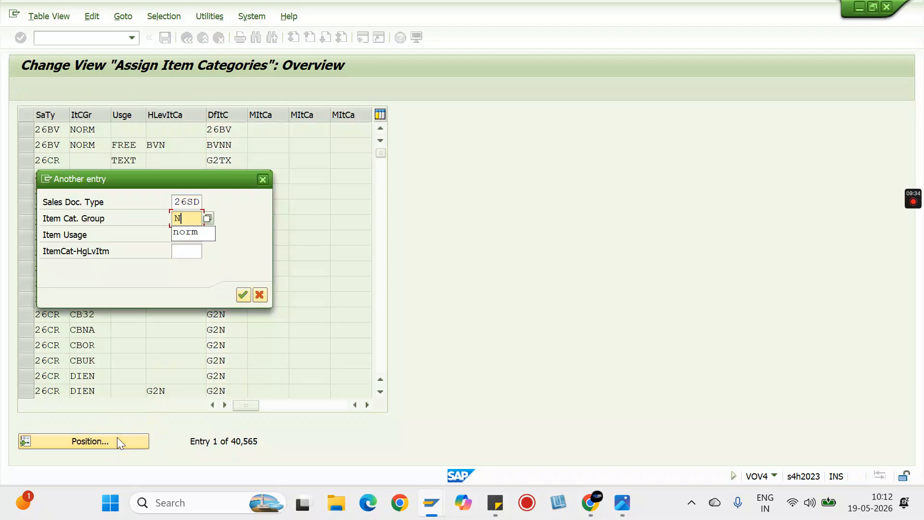
text(ORM)
key(Return)
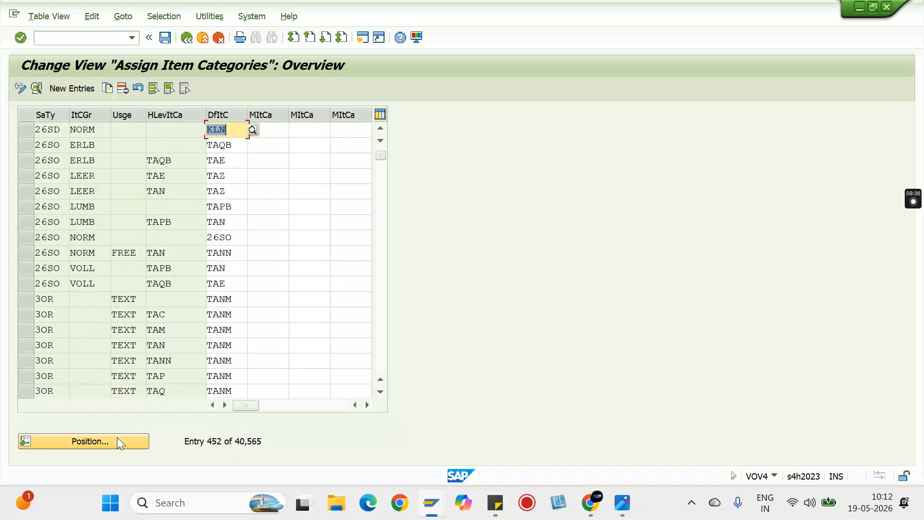
Step: Set the default item category of the 26SD and NORM assignment to 26SD and save it in the proposed customizing request
text(26)
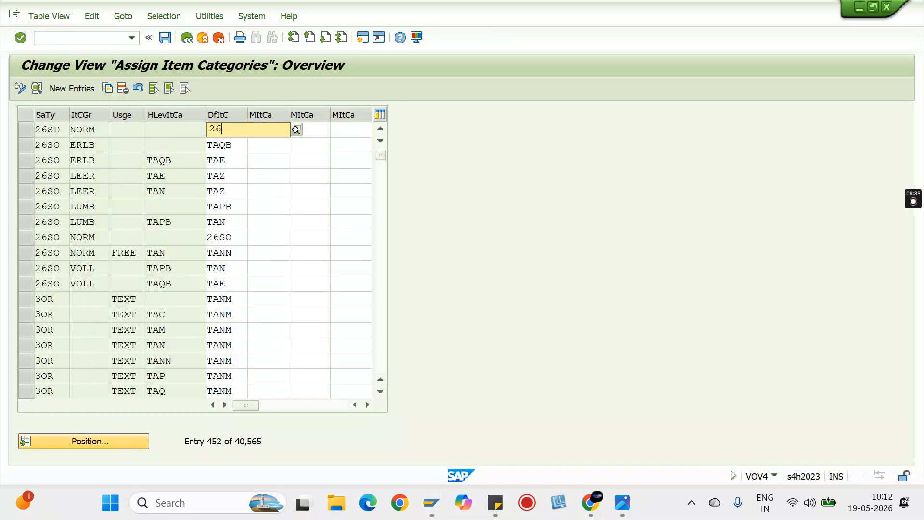
text(SD)
key(Return)
key(ctrl+s)
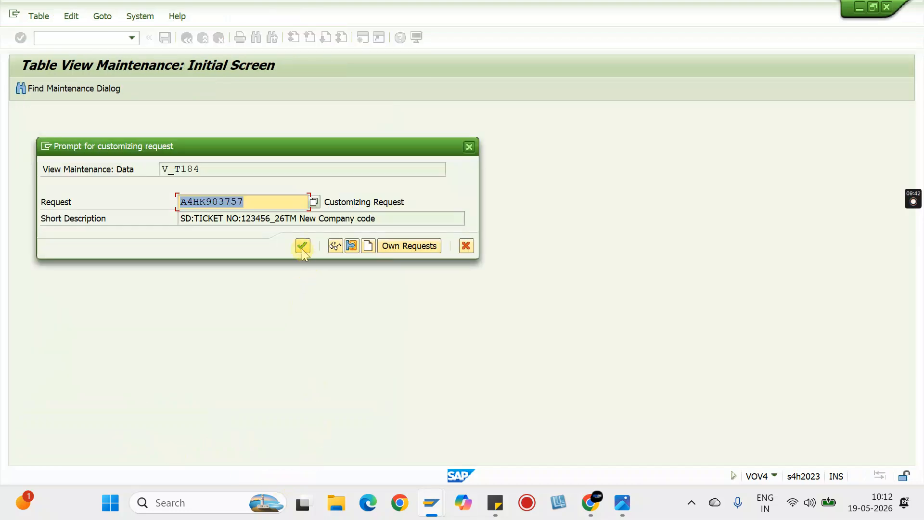
click(302, 247)
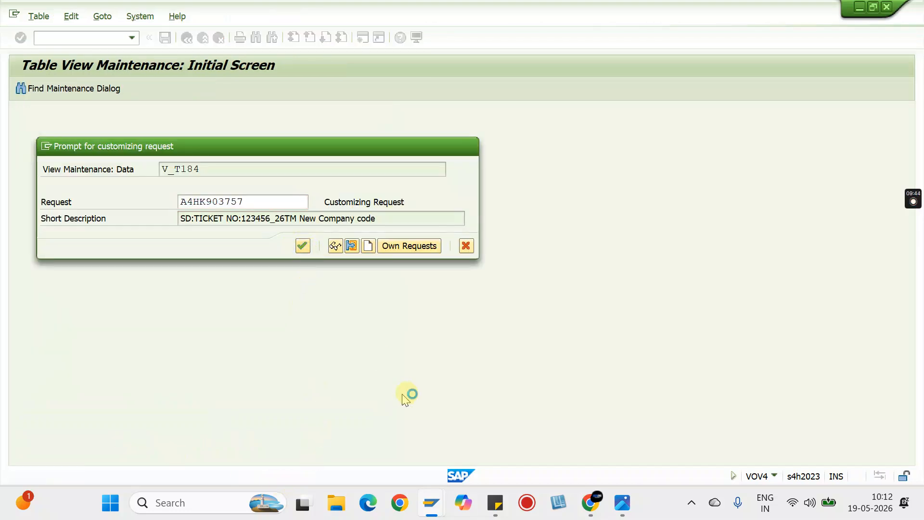
mouse_move(431, 502)
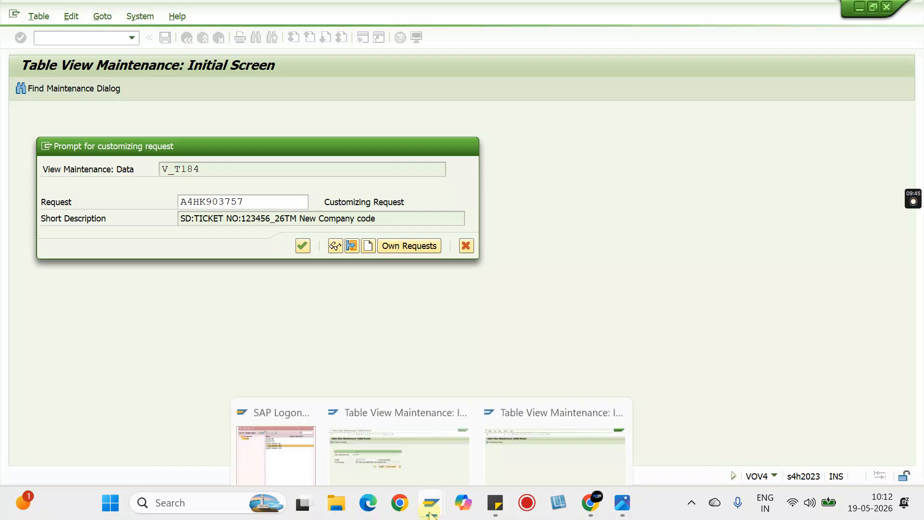
click(411, 421)
mouse_move(431, 502)
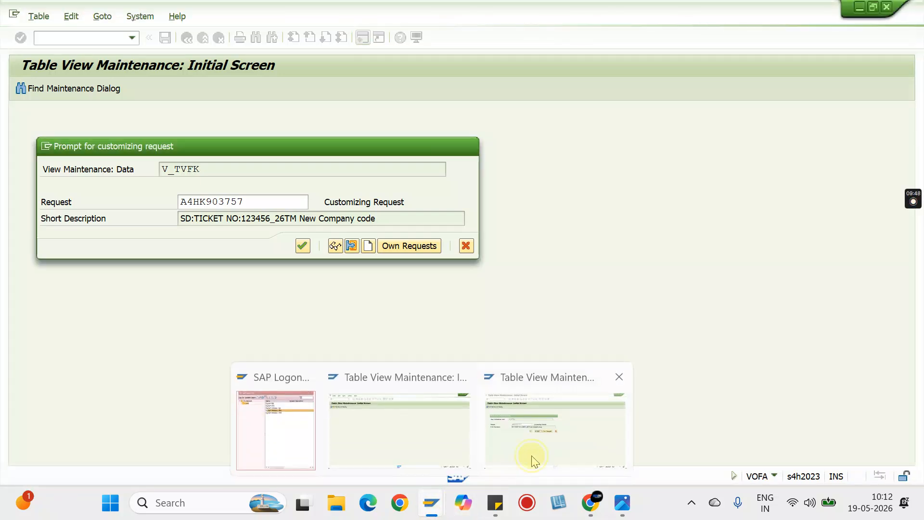
click(534, 461)
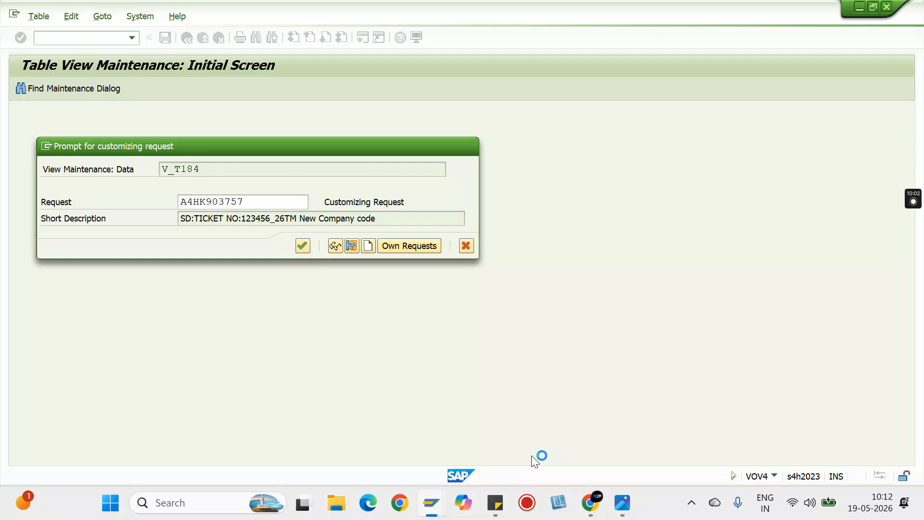
mouse_move(431, 500)
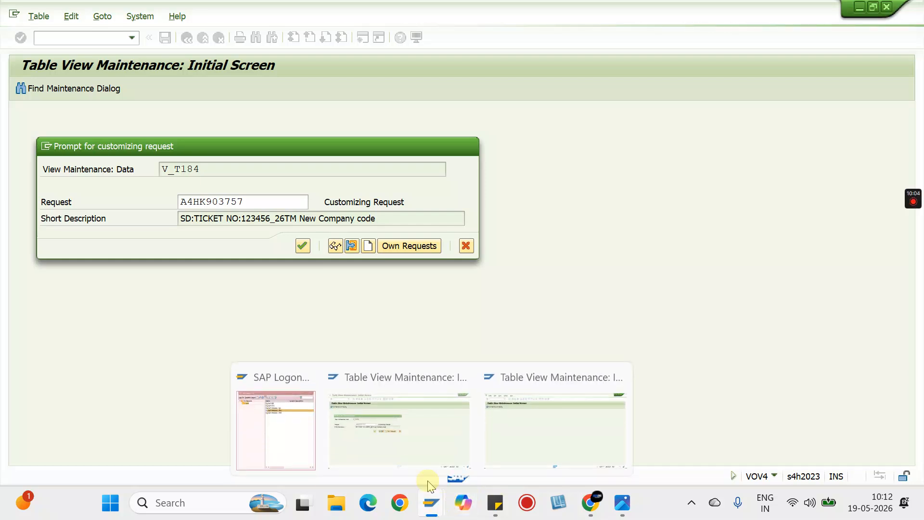
click(415, 448)
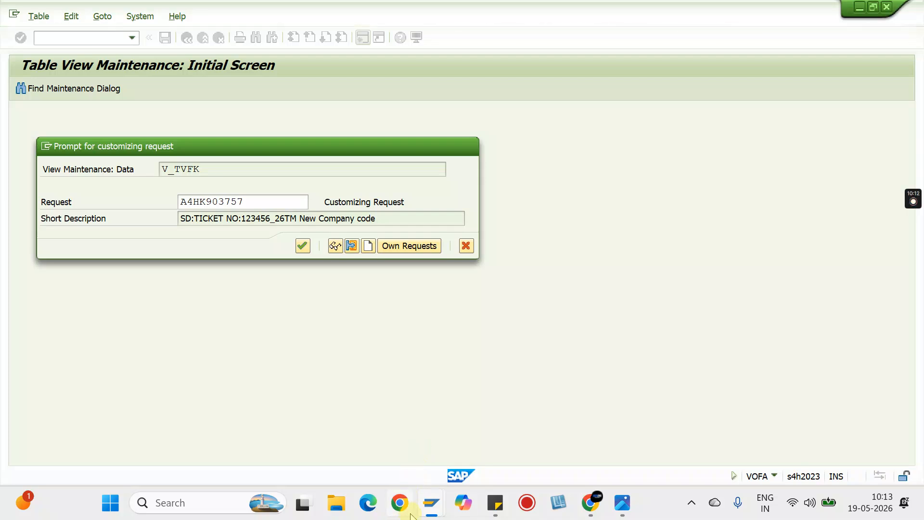
Step: Return to the item category assignment session and open schedule line category assignment with transaction VOV5
mouse_move(431, 503)
click(514, 433)
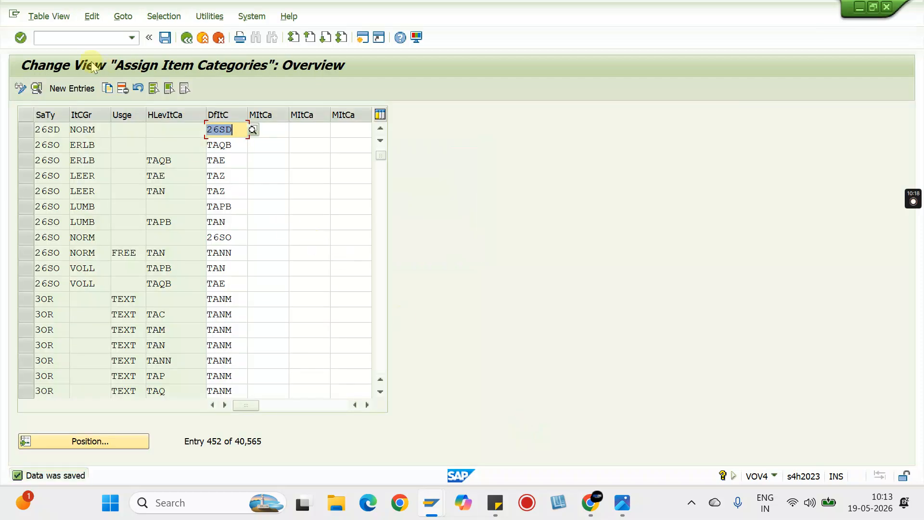
click(63, 37)
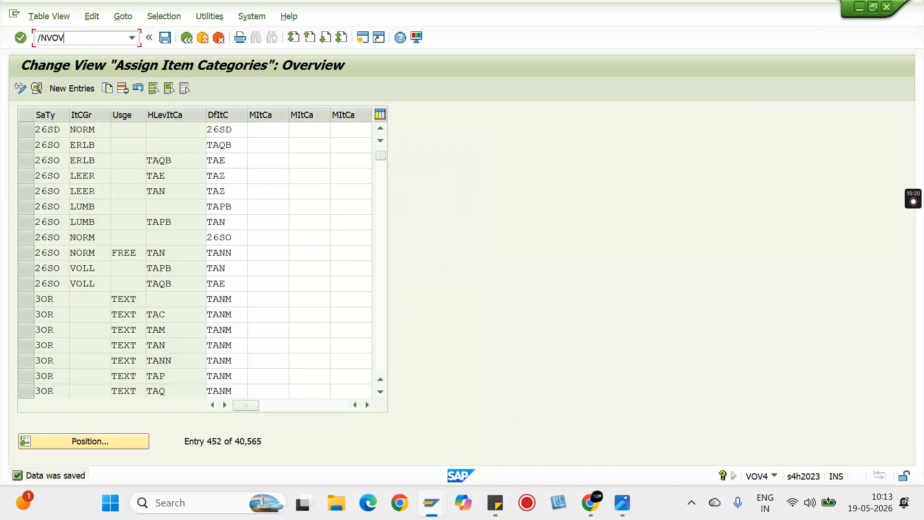
text(/NVOV5)
key(Return)
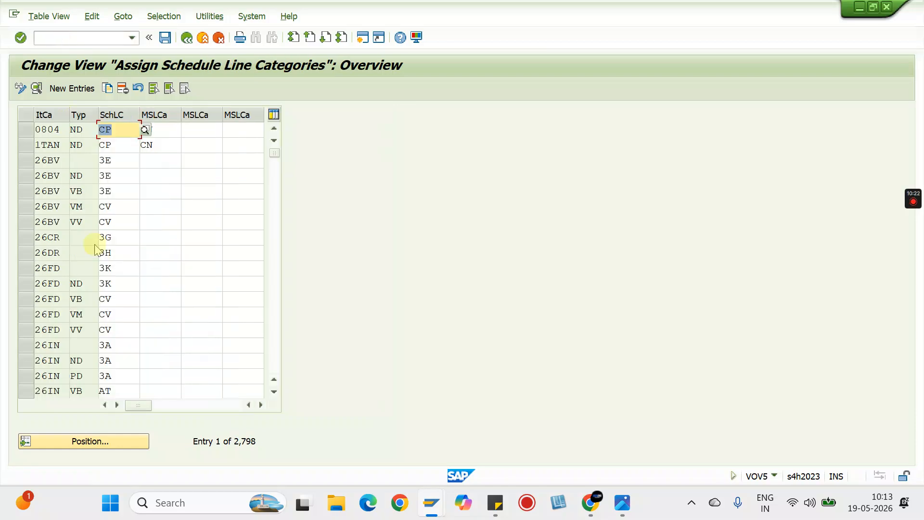
Step: Assign schedule line category 3L to item category 26SD for blank MRP type and MRP type ND, and save in the proposed customizing request
click(83, 447)
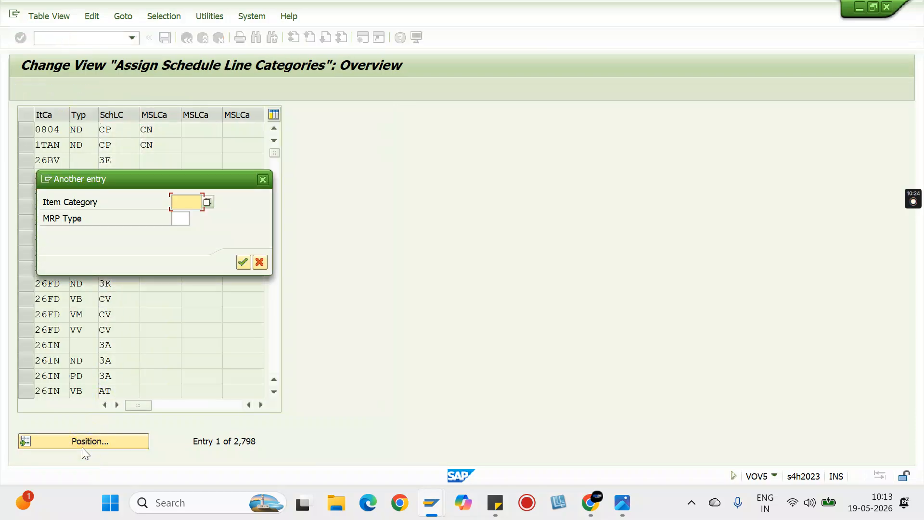
text(26SD)
key(Return)
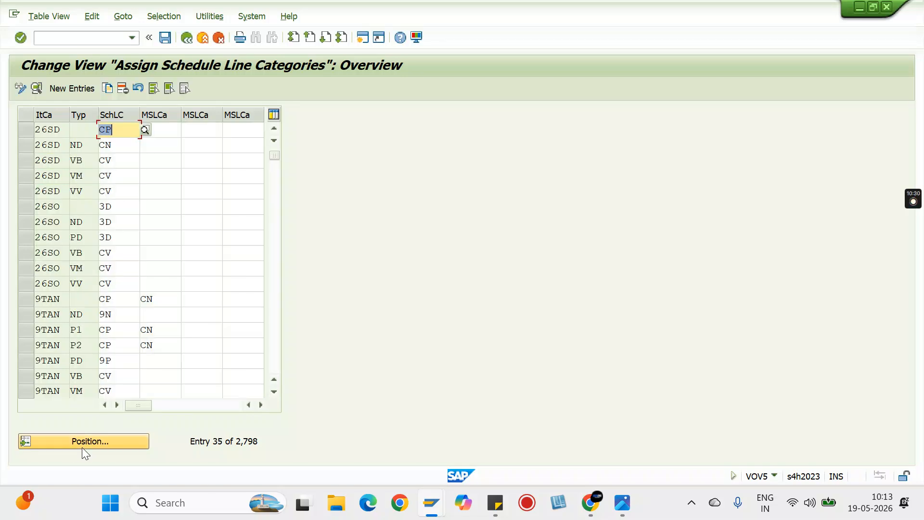
text(3L)
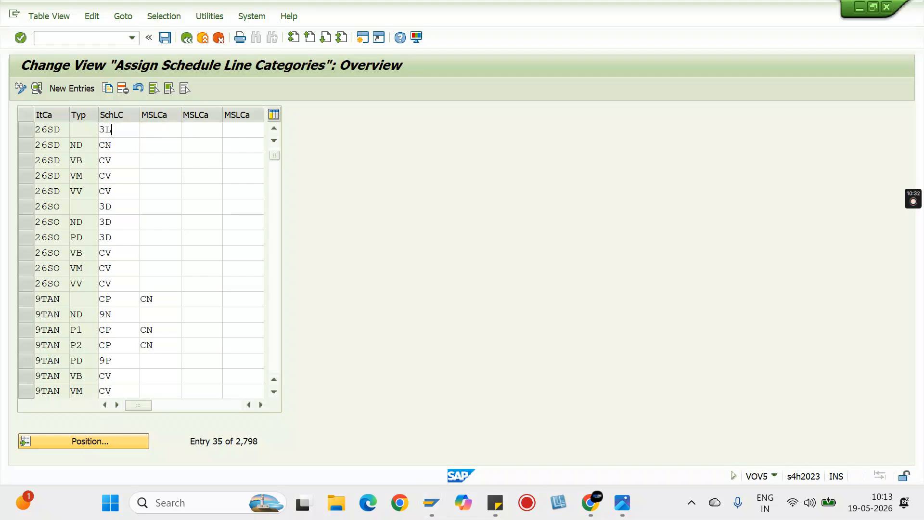
click(83, 447)
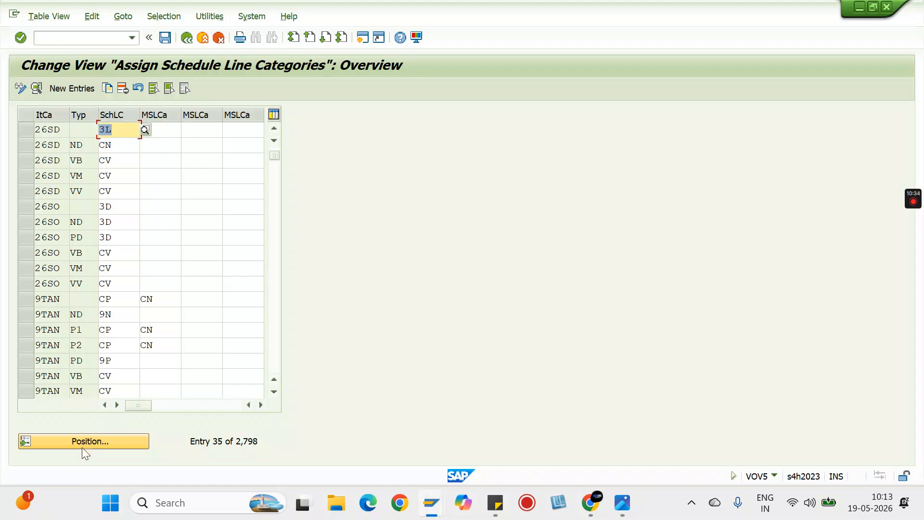
click(112, 150)
text(3L)
key(Return)
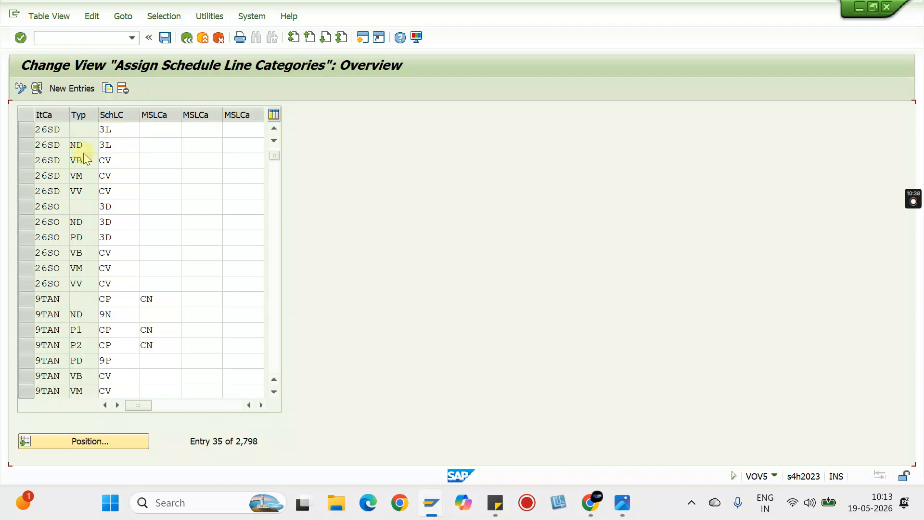
key(ctrl+s)
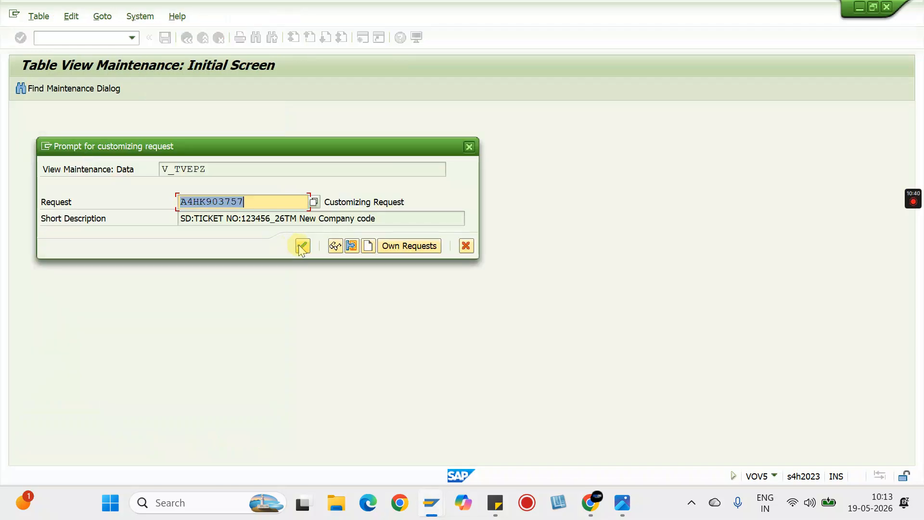
click(305, 247)
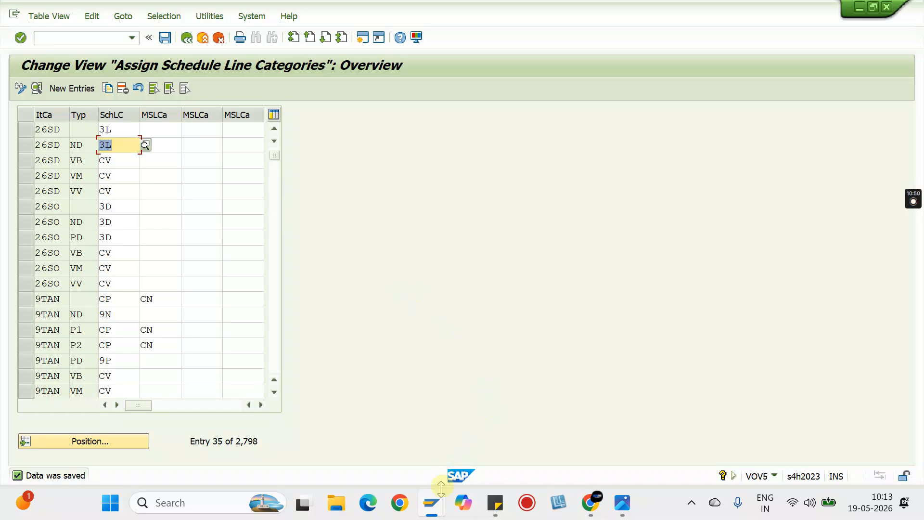
Step: Switch to the billing type session, close its dependent entries list, and open sales document type 26SD's details with transaction VOV8
mouse_move(435, 506)
click(399, 441)
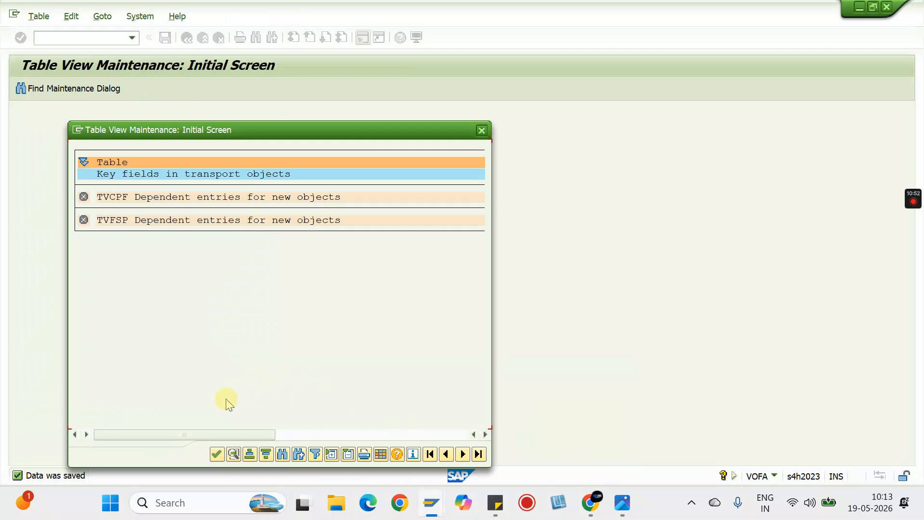
click(218, 454)
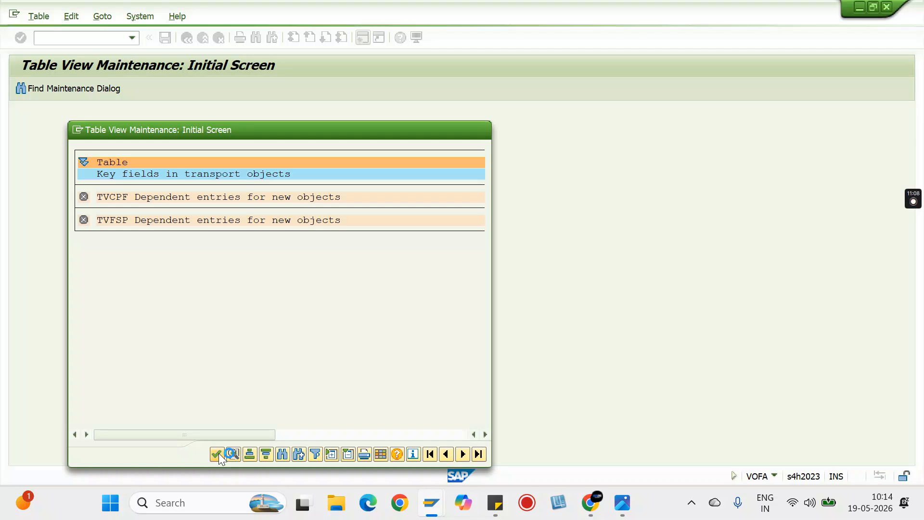
click(219, 453)
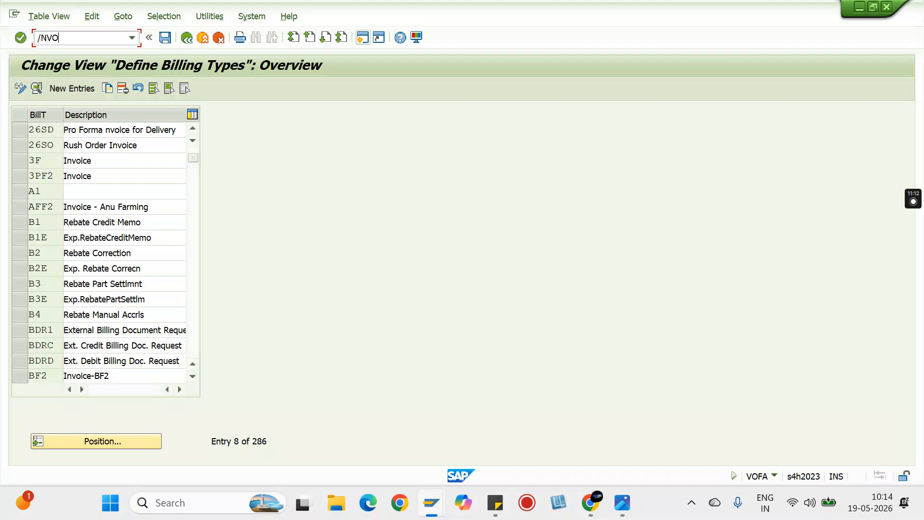
text(/NVOV8)
key(Return)
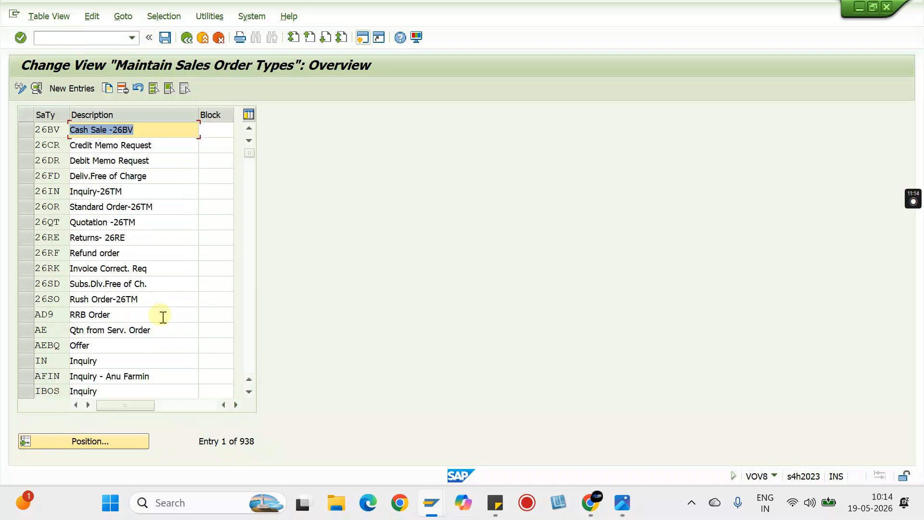
double_click(52, 284)
Step: Set both the delivery type and delivery-related billing type of sales document type 26SD to 26SD and save in the proposed customizing request
scroll(223, 303, down, 10)
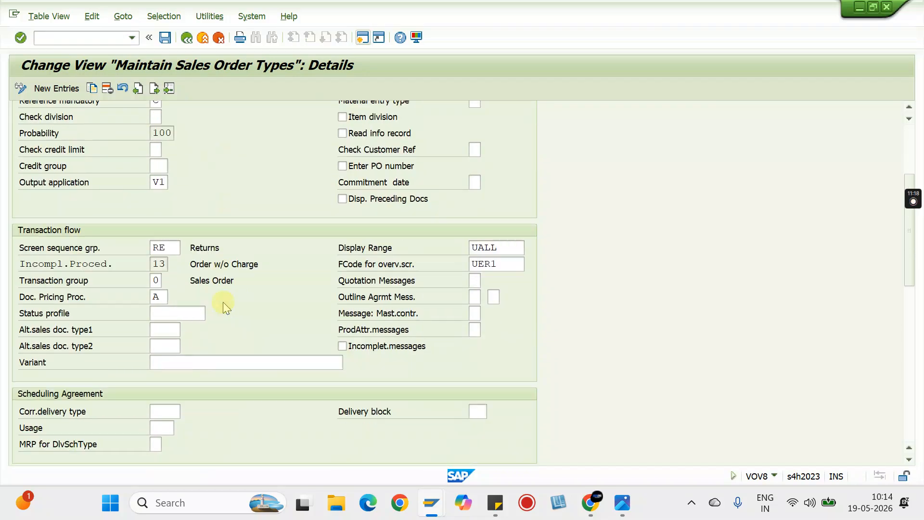
double_click(170, 192)
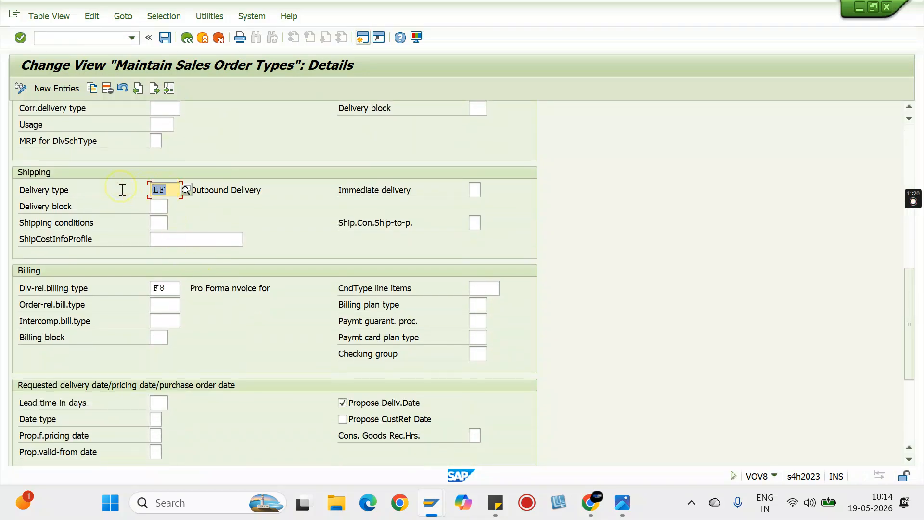
text(26SD)
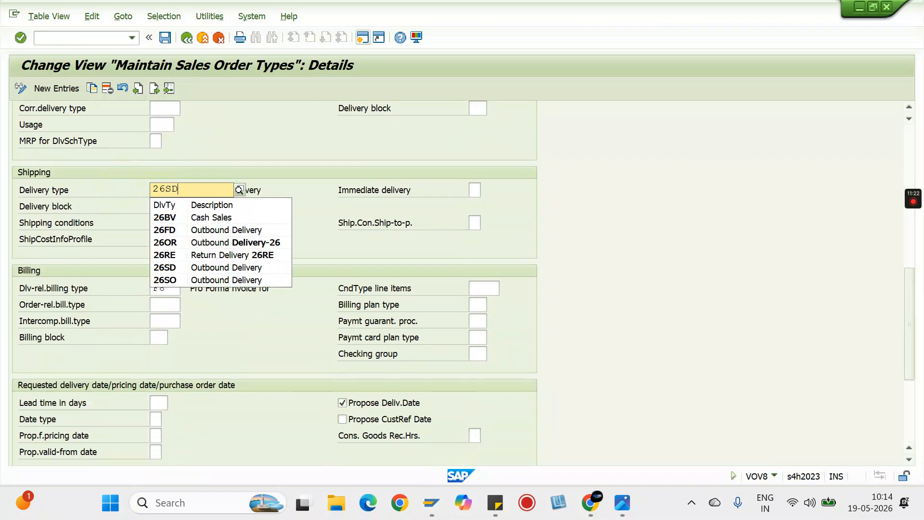
double_click(178, 287)
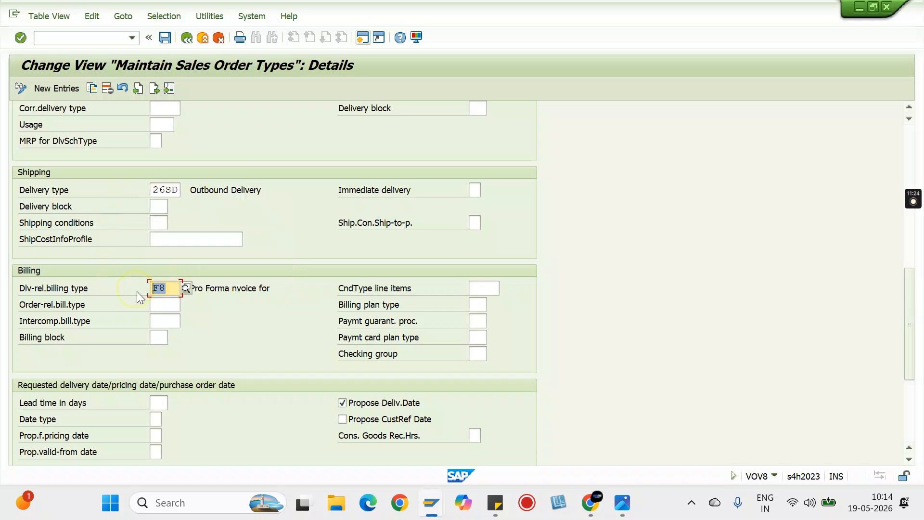
text(26SD)
key(Return)
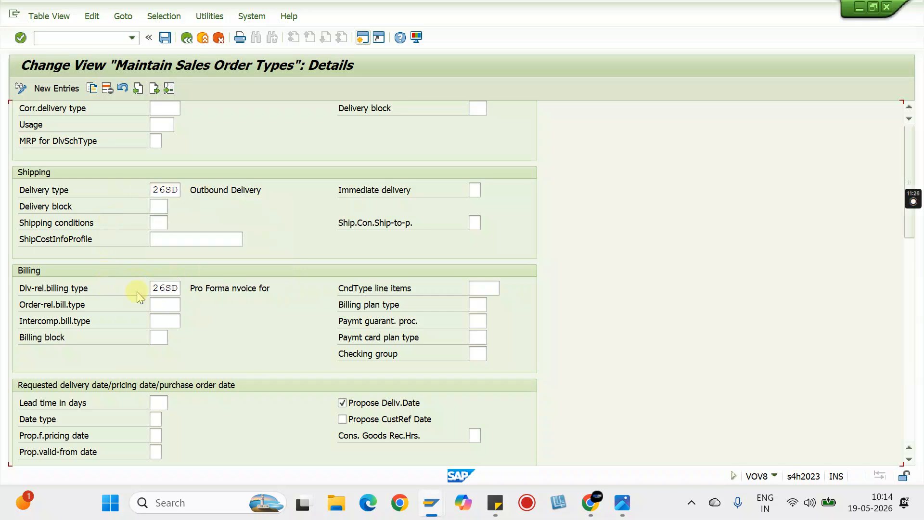
key(ctrl+s)
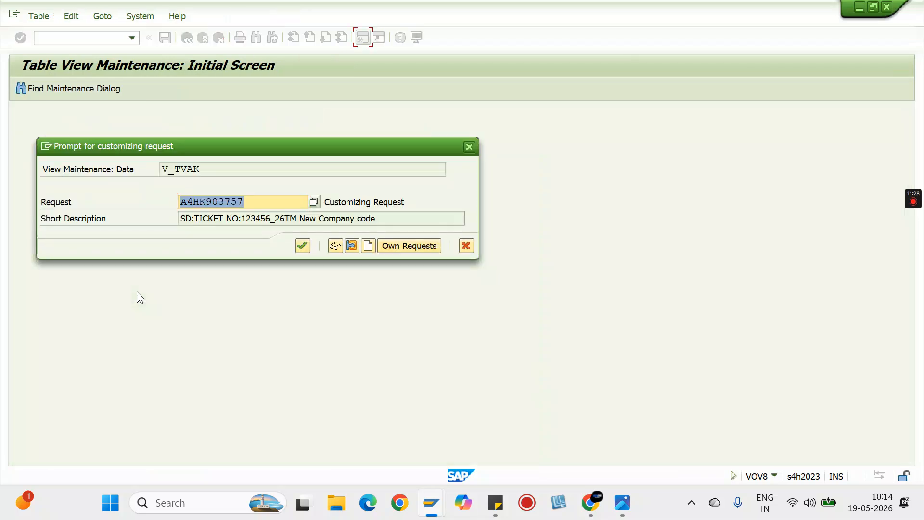
click(302, 247)
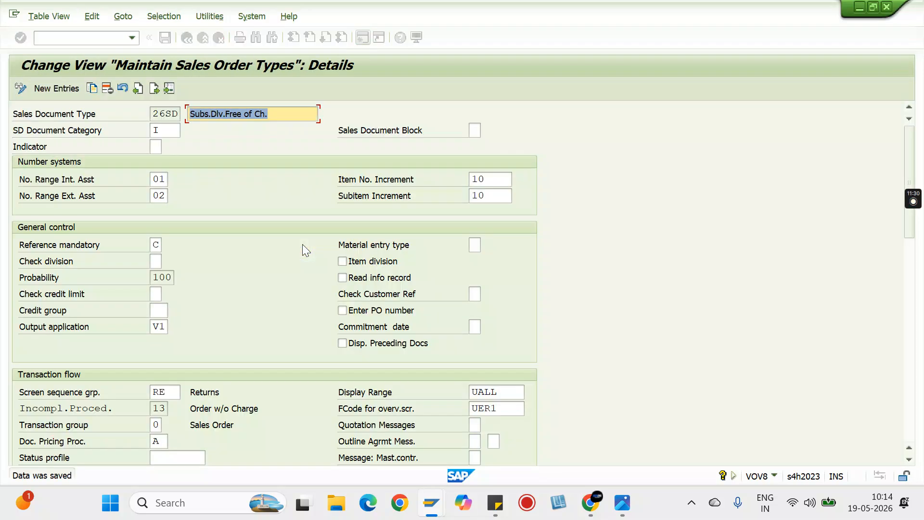
Step: Open sales order creation with transaction VA01 and choose order type 26OR
click(72, 39)
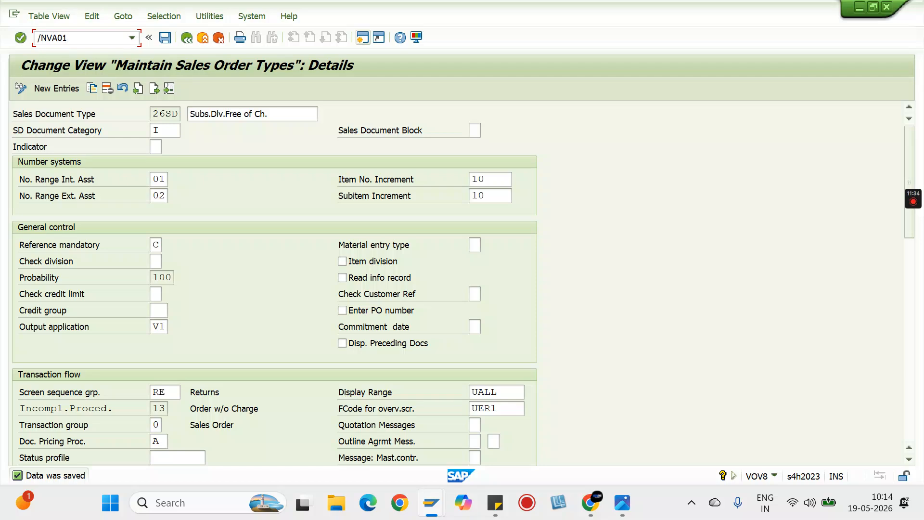
key(Return)
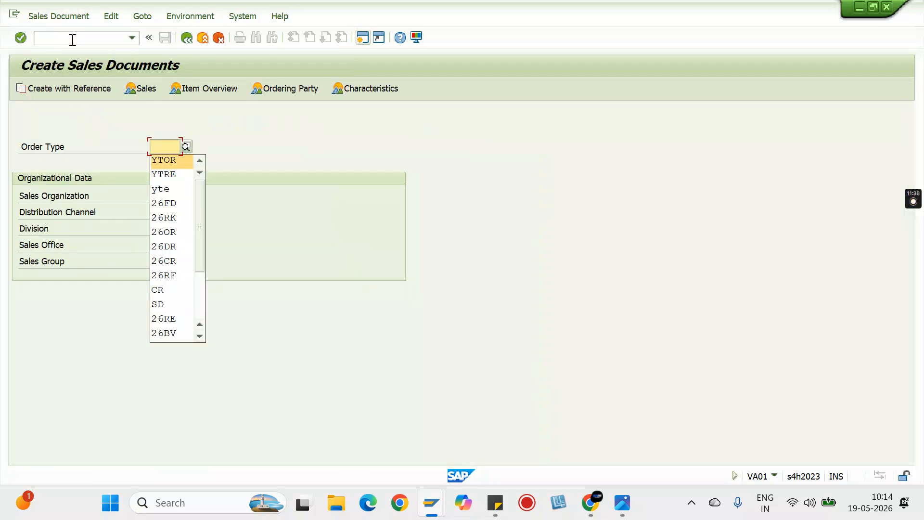
key(Return)
key(BackSpace)
key(BackSpace)
key(BackSpace)
key(BackSpace)
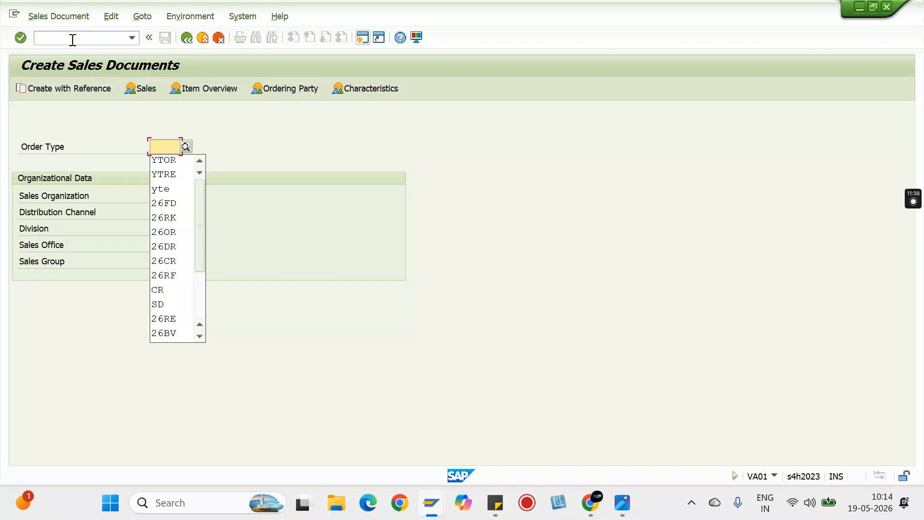
key(Down)
key(Down)
key(Down)
key(Down)
key(Down)
key(Down)
key(Return)
key(Tab)
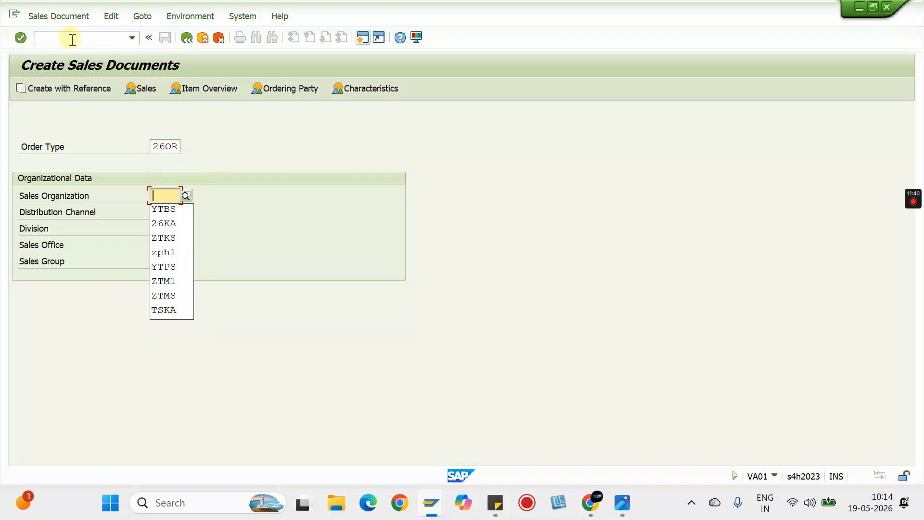
Step: Start the order for sales organization 26KA, distribution channel TD and division CA
key(Down)
key(Down)
key(Return)
key(Tab)
key(Down)
key(Down)
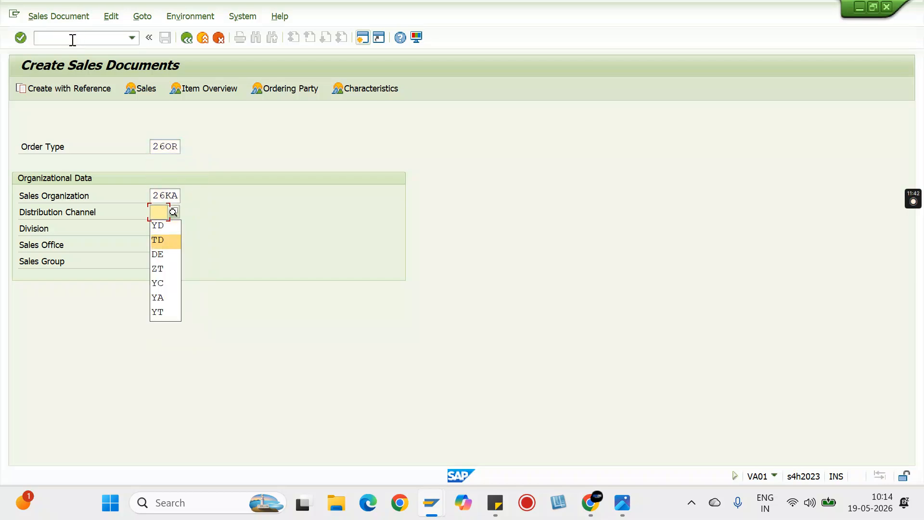
key(Return)
key(Tab)
key(Down)
key(Return)
key(Return)
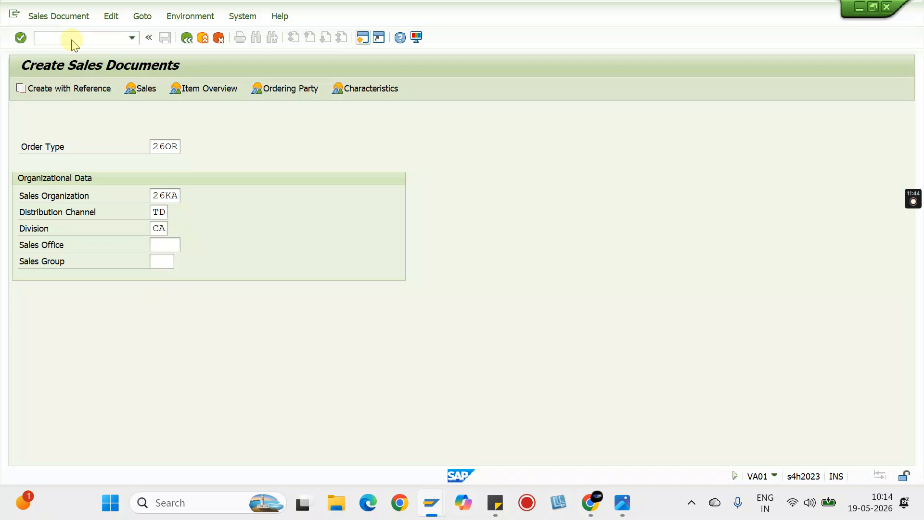
Step: Enter the sold-to party's customer number and customer reference OR-PO in the standard order header
key(Down)
key(Down)
key(Down)
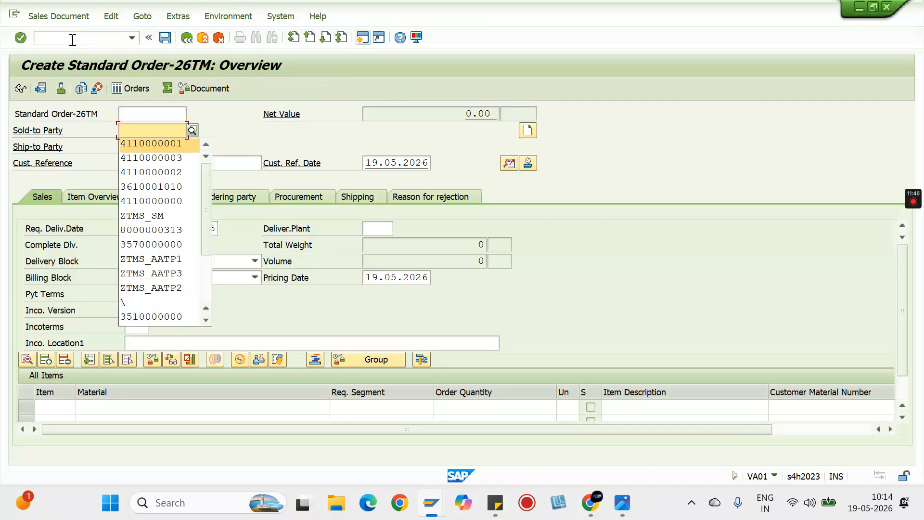
key(Down)
key(Down)
key(Return)
key(Return)
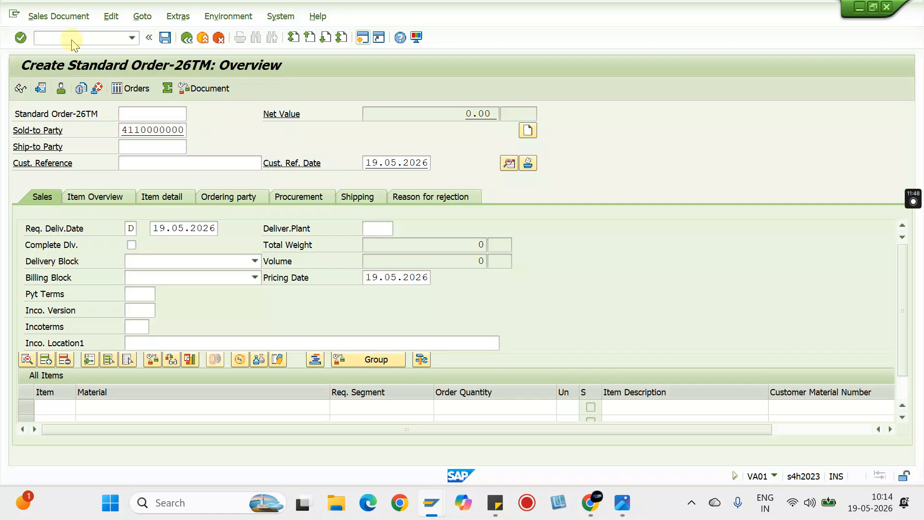
key(Down)
key(Down)
key(Return)
key(Return)
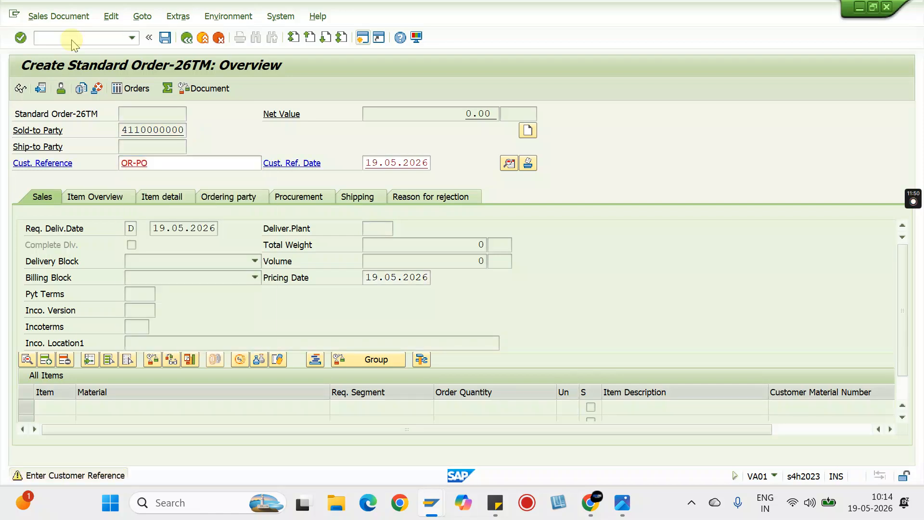
Step: Add material 26TM_PUNCH1_2026 with an order quantity of 10 and save the standard order
key(Down)
key(Down)
key(Down)
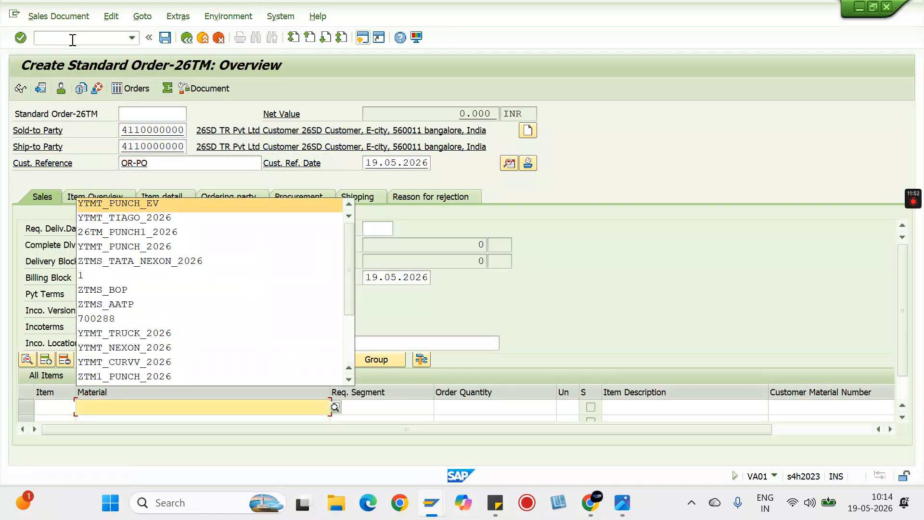
key(Down)
key(Return)
key(Return)
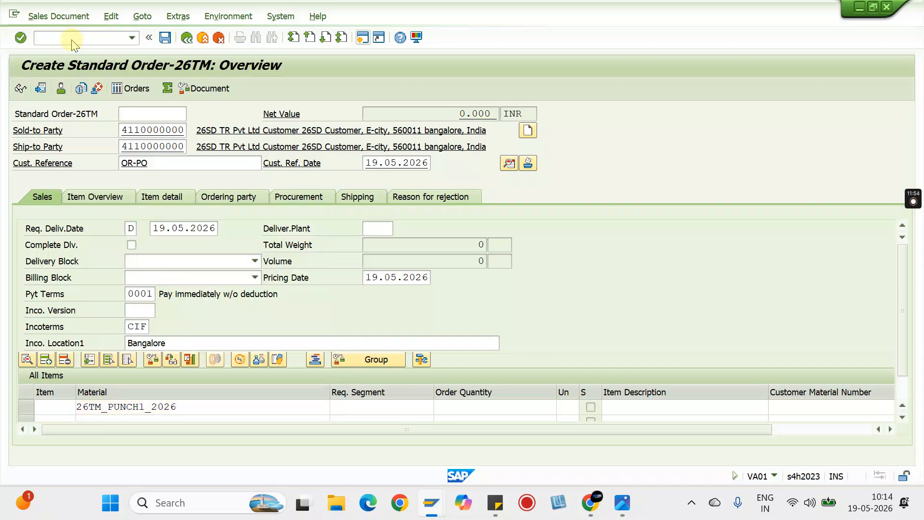
click(475, 390)
text(10)
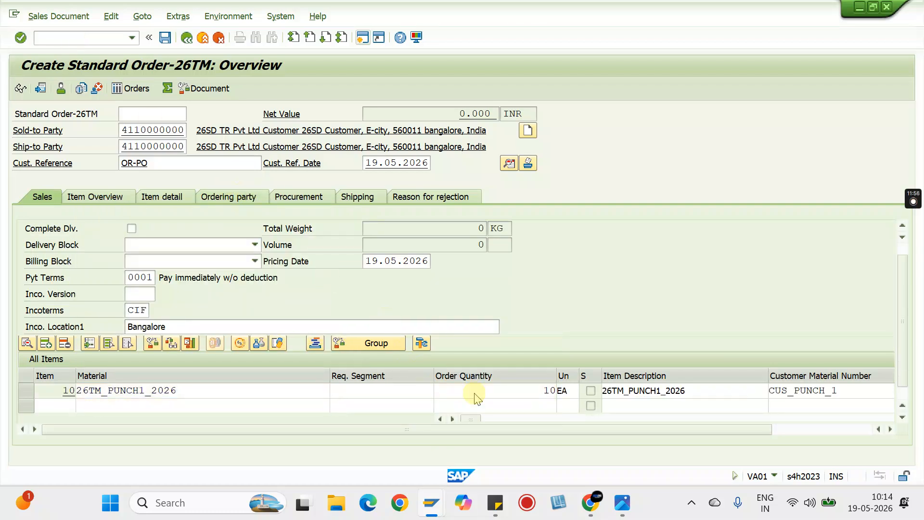
key(Return)
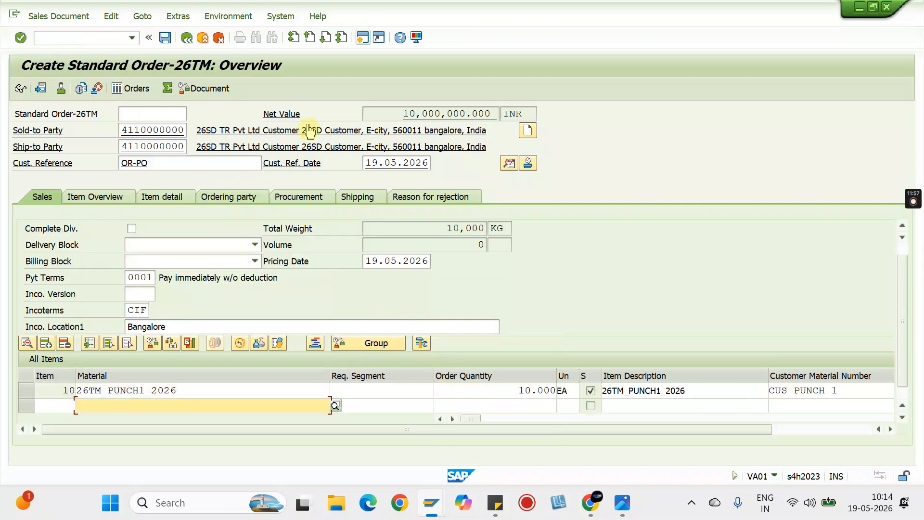
click(165, 38)
Step: Start an outbound delivery with transaction VL01N for the saved standard order, using shipping point 26KA and selection date 21.05.2026
click(77, 37)
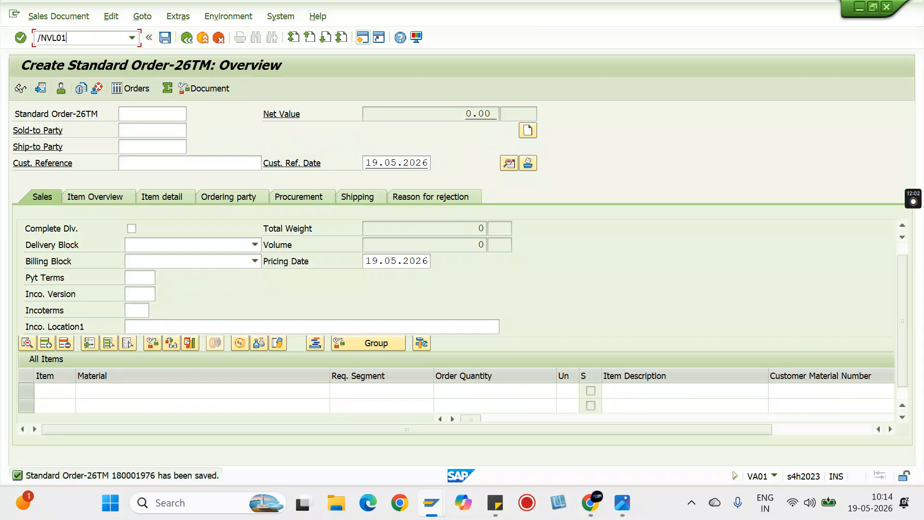
key(Return)
click(173, 145)
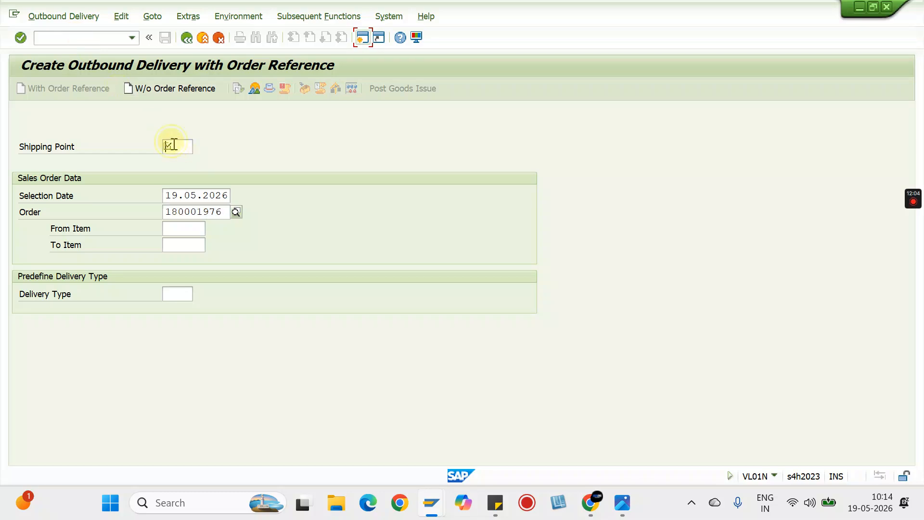
key(Down)
key(Return)
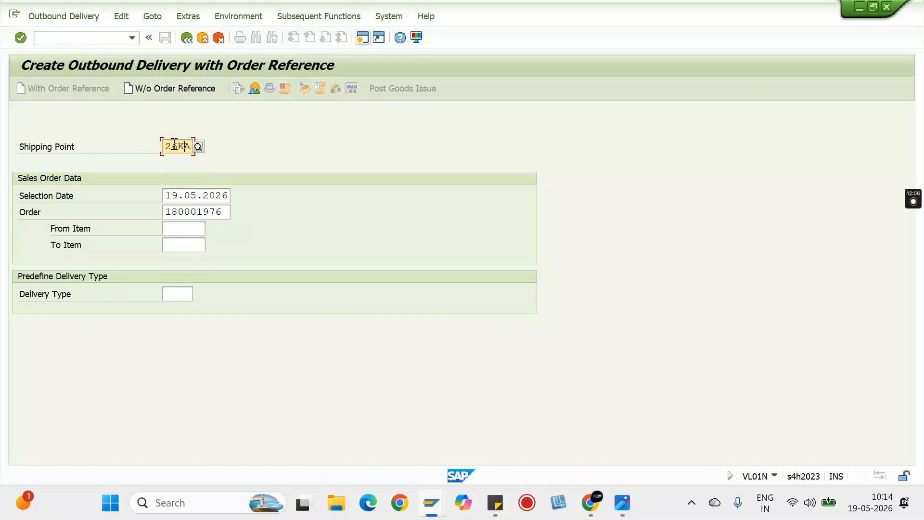
key(Tab)
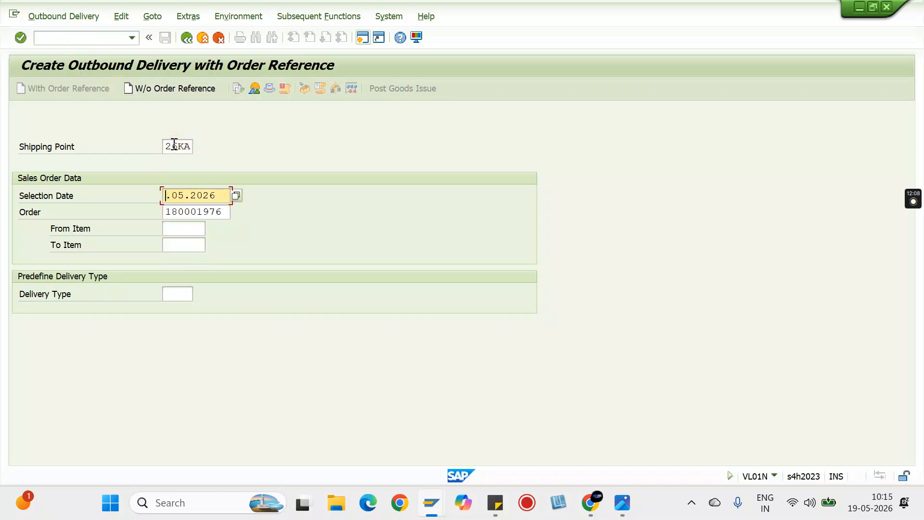
key(Return)
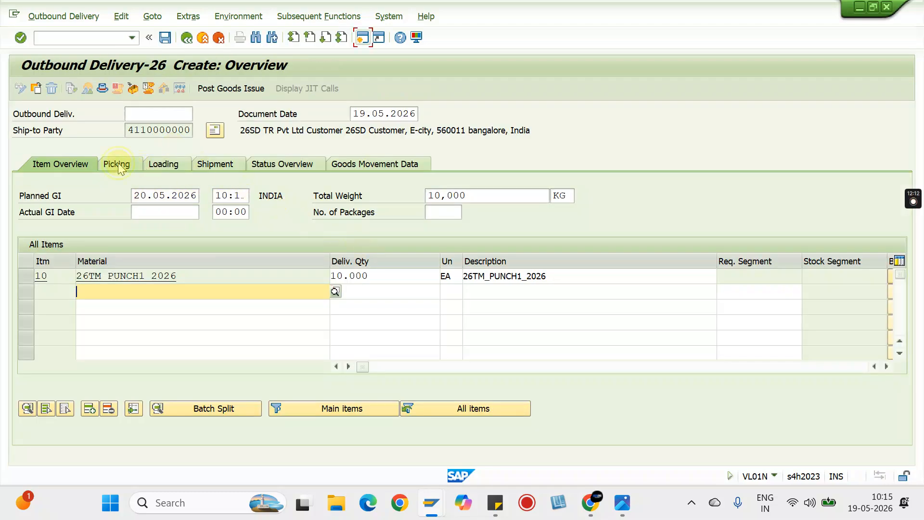
Step: Enter a picked quantity of 10 and storage location FG01 for the delivery item, and post goods issue
click(118, 167)
click(660, 275)
text(10)
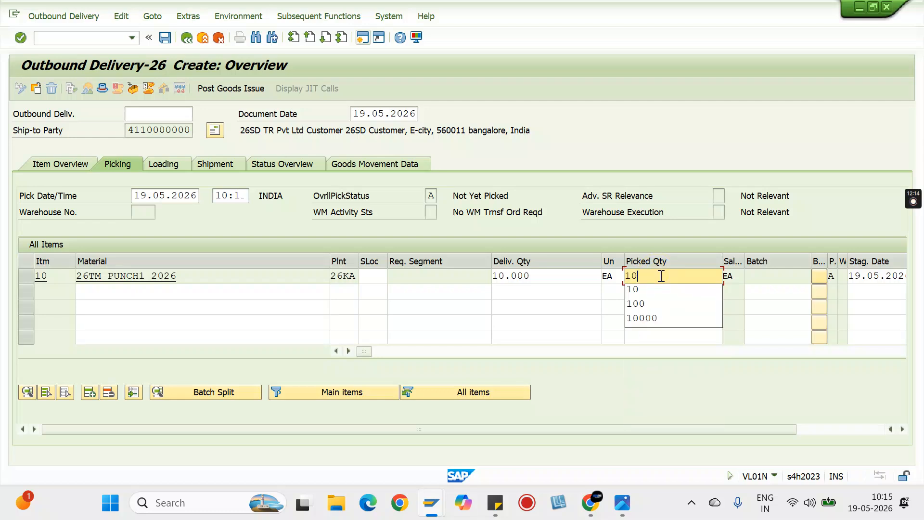
key(Return)
click(373, 276)
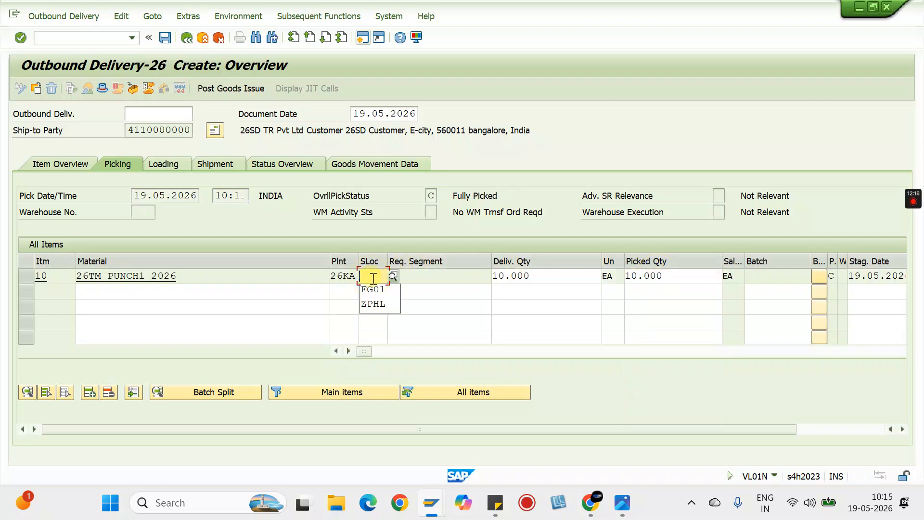
click(373, 289)
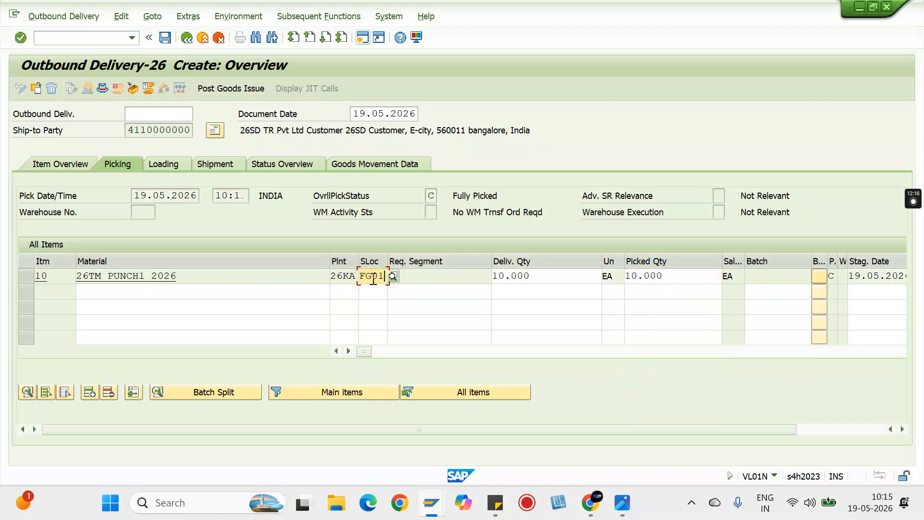
click(225, 89)
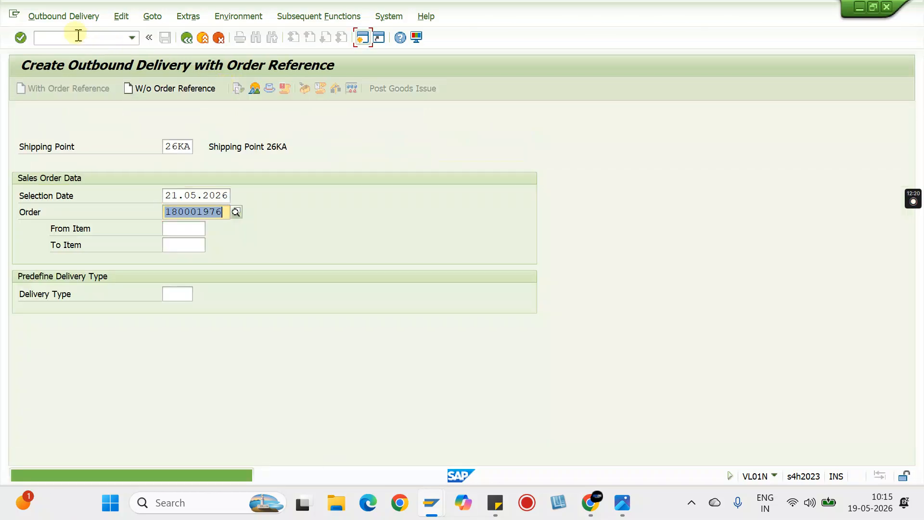
Step: Create the billing document for the delivery with transaction VF01 and save the invoice
click(78, 36)
text(/NVF0)
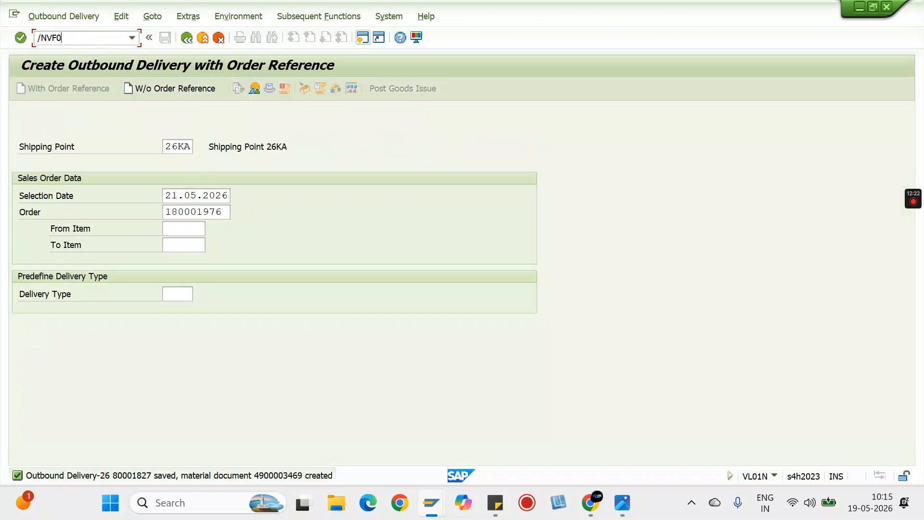
text(1)
key(Return)
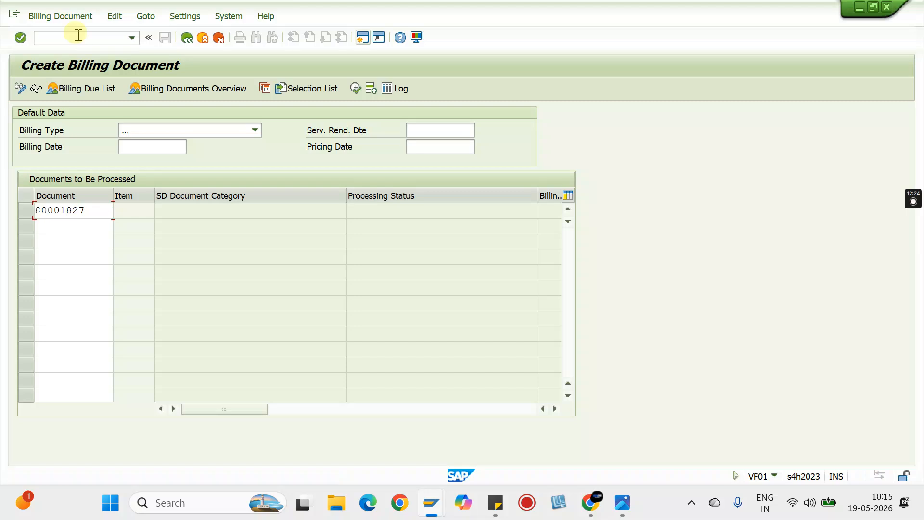
key(Return)
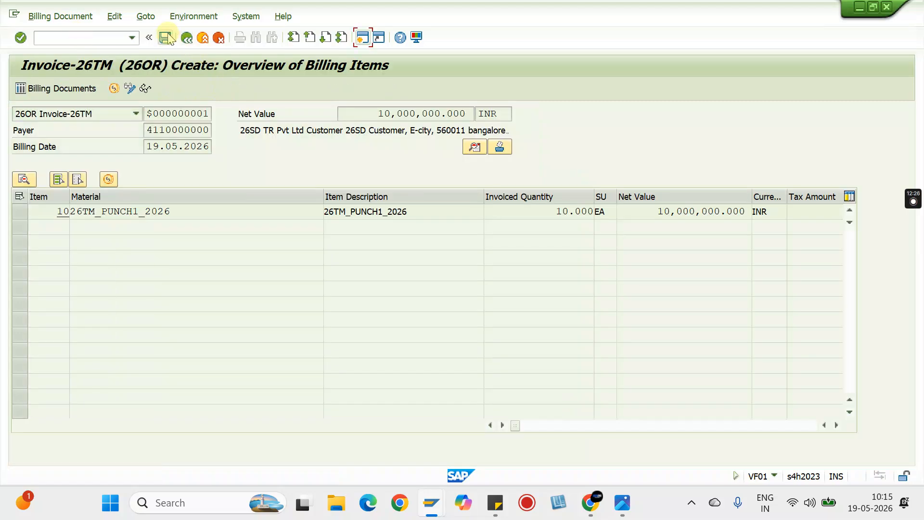
click(166, 37)
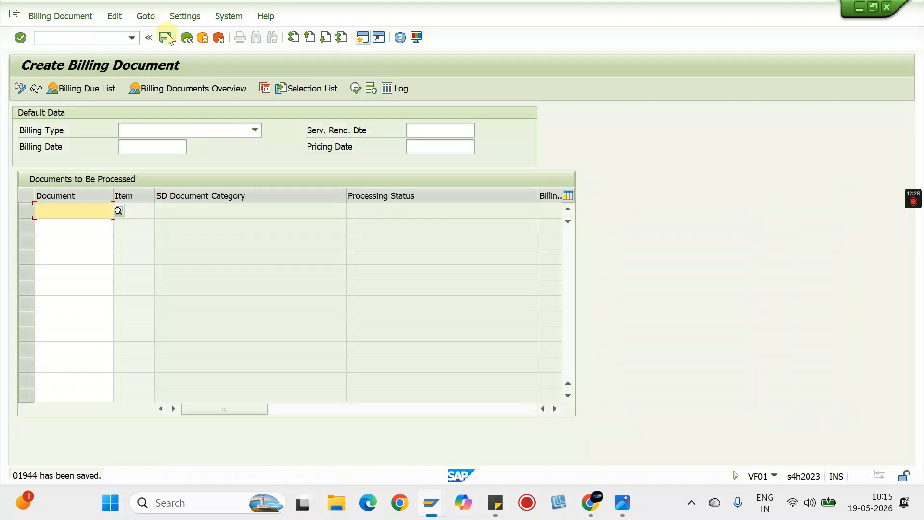
Step: Review the new invoice's document flow through transaction VF03, including its journal entry, and display the invoice from it
click(79, 42)
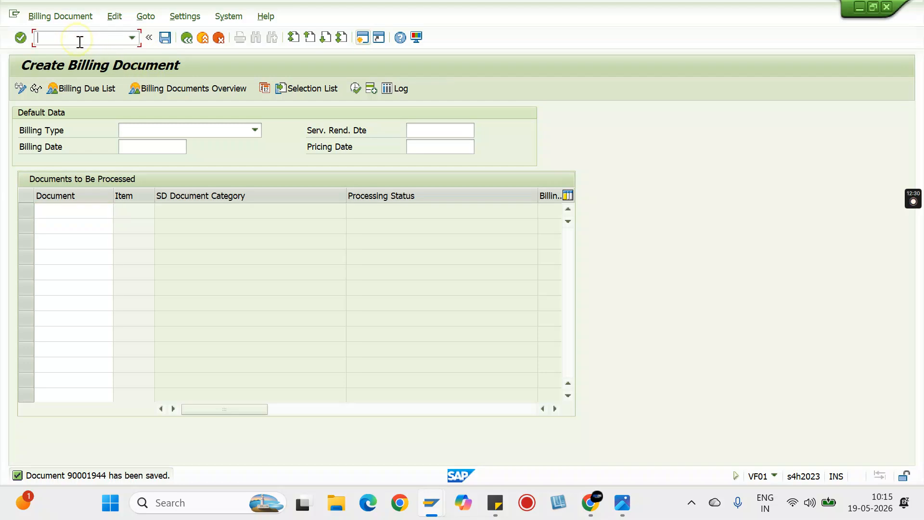
text(/NVF03)
key(Return)
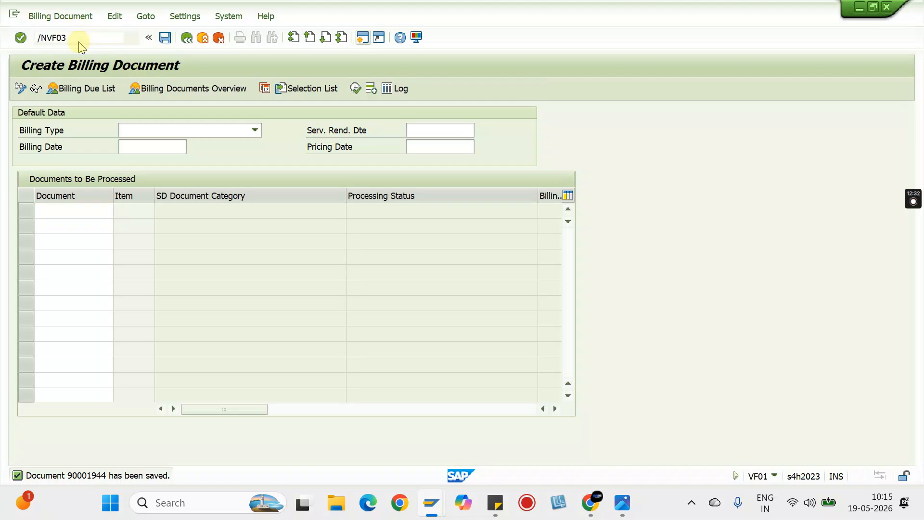
click(198, 89)
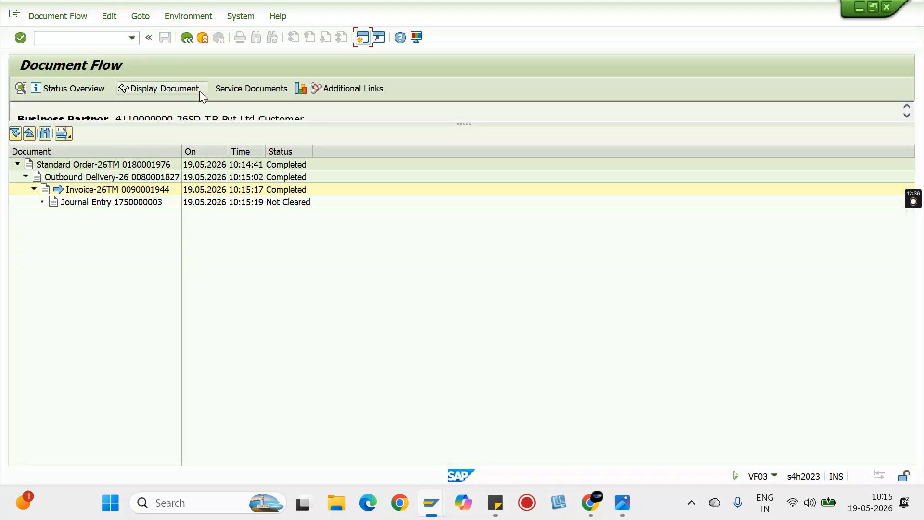
click(122, 204)
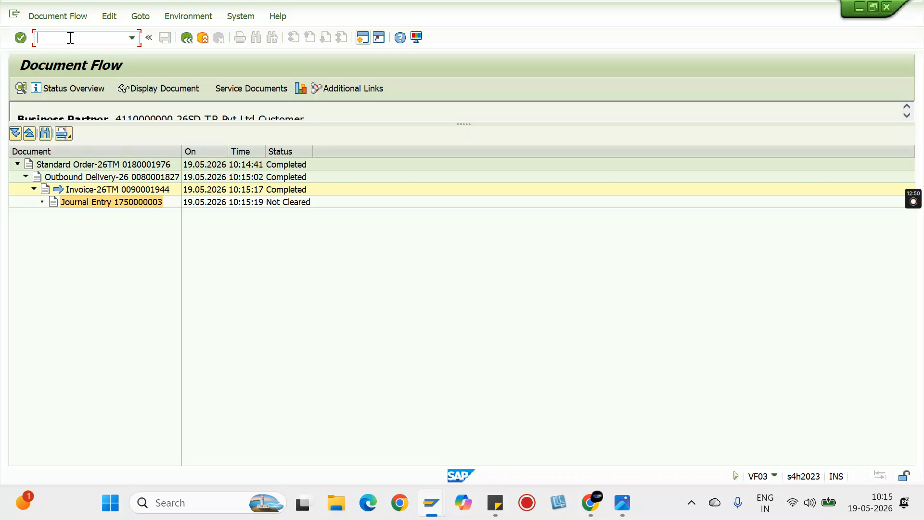
click(138, 189)
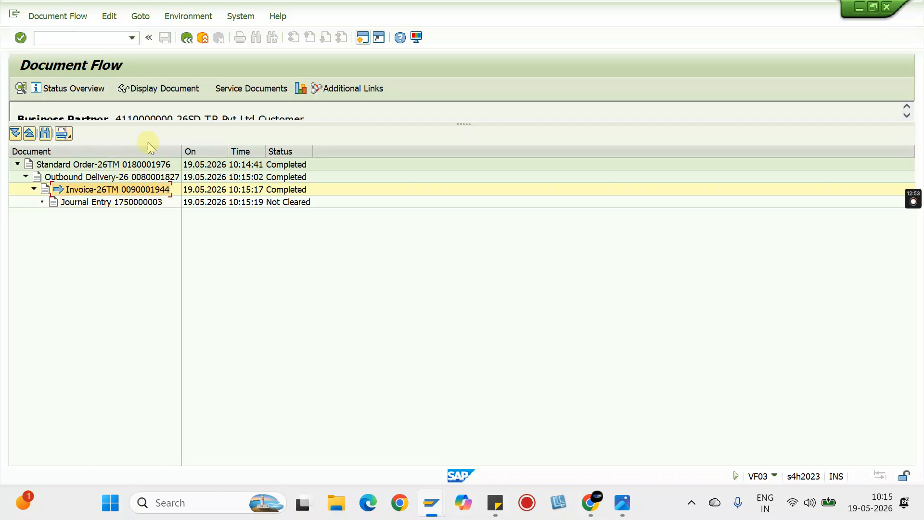
click(170, 90)
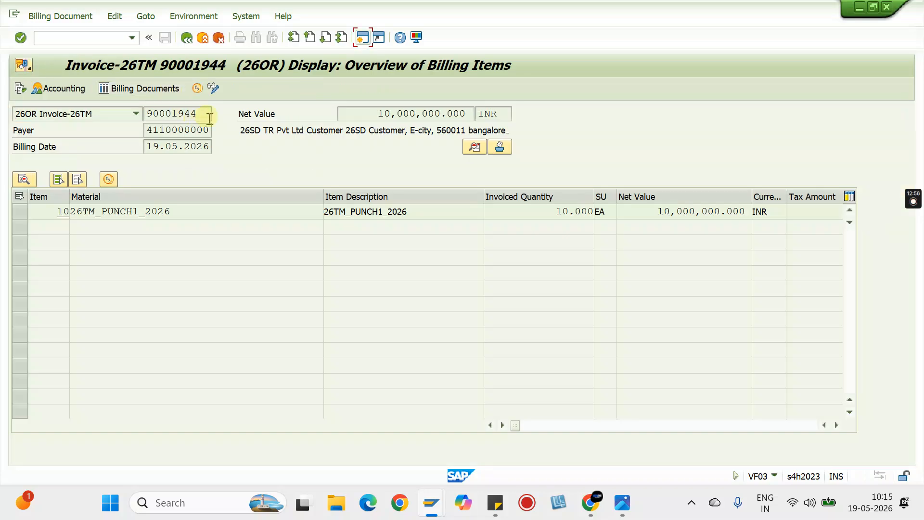
Step: Copy the invoice's document number and open sales order creation with transaction VA01
click(191, 114)
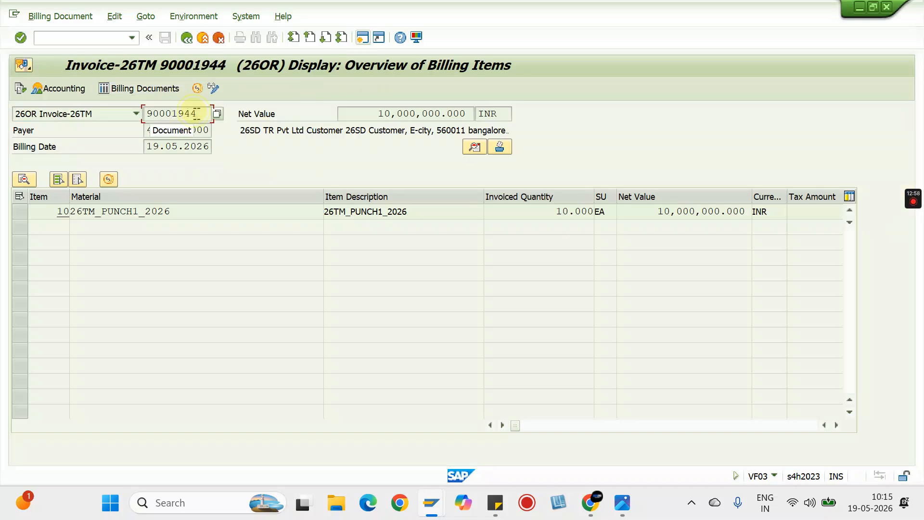
drag(197, 114, 134, 115)
key(ctrl+c)
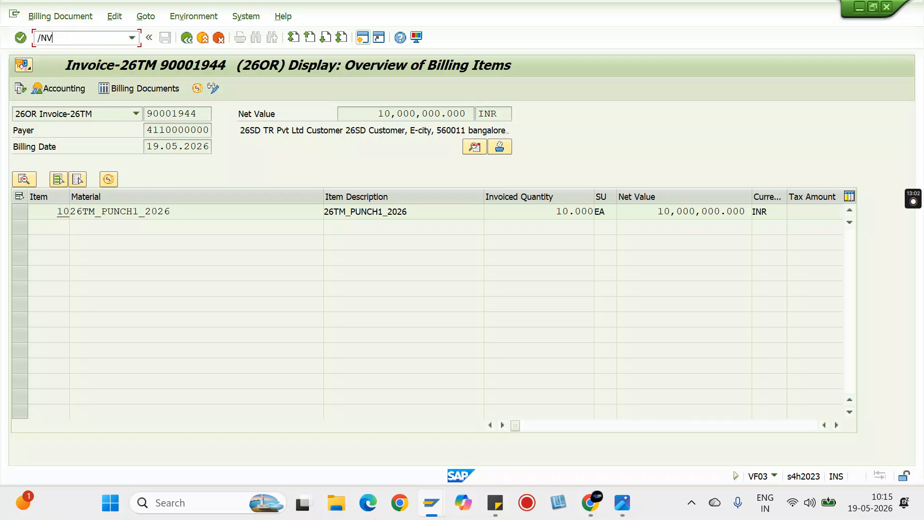
text(/NVA01)
key(Return)
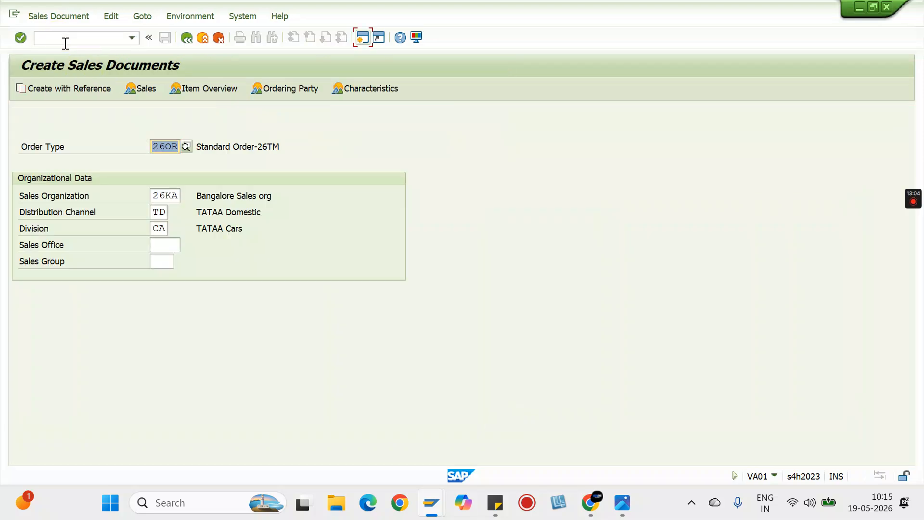
Step: Create a returns order of type 26RE with reference to the copied billing document
text(2)
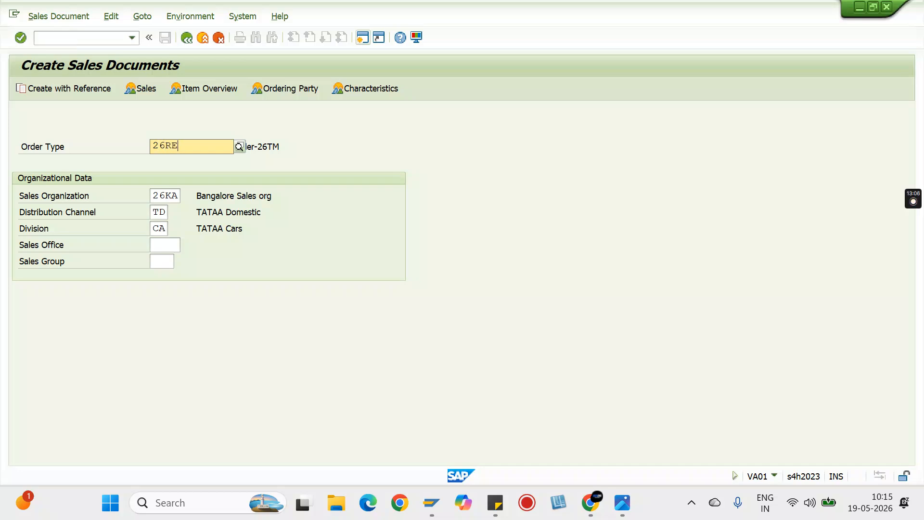
click(76, 88)
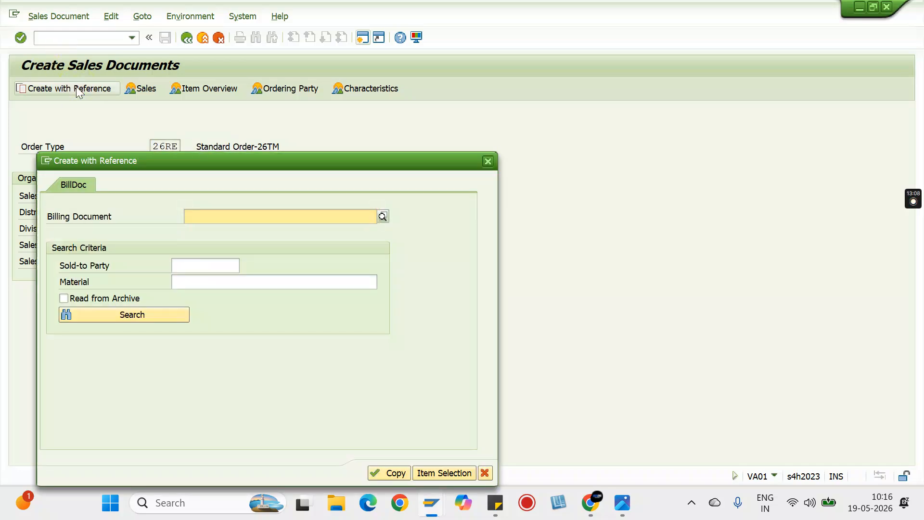
key(ctrl+v)
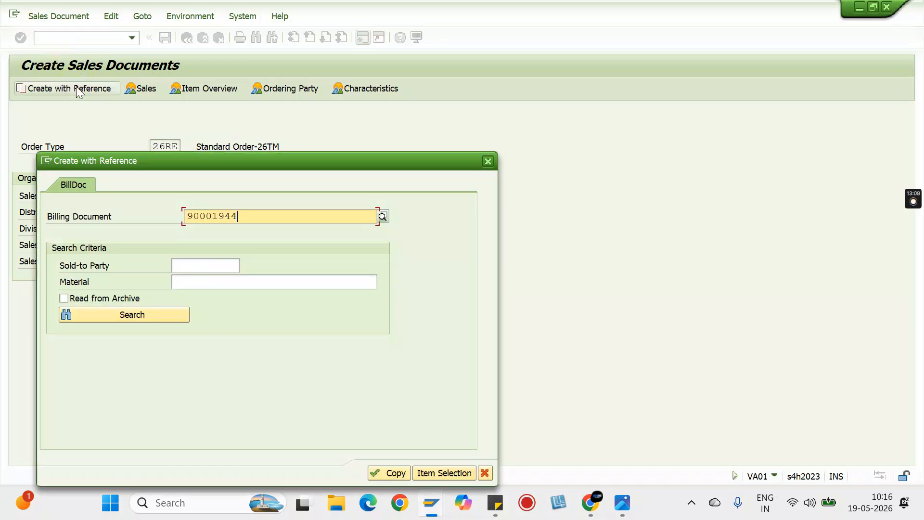
click(380, 472)
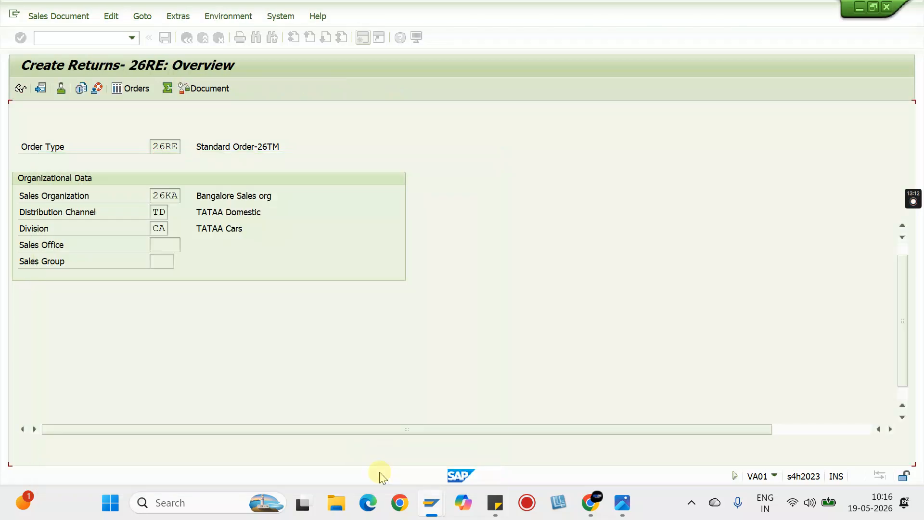
Step: Set the return item's order quantity to 2 and choose order reason 101 Poor Quality
drag(485, 392, 556, 391)
text(2)
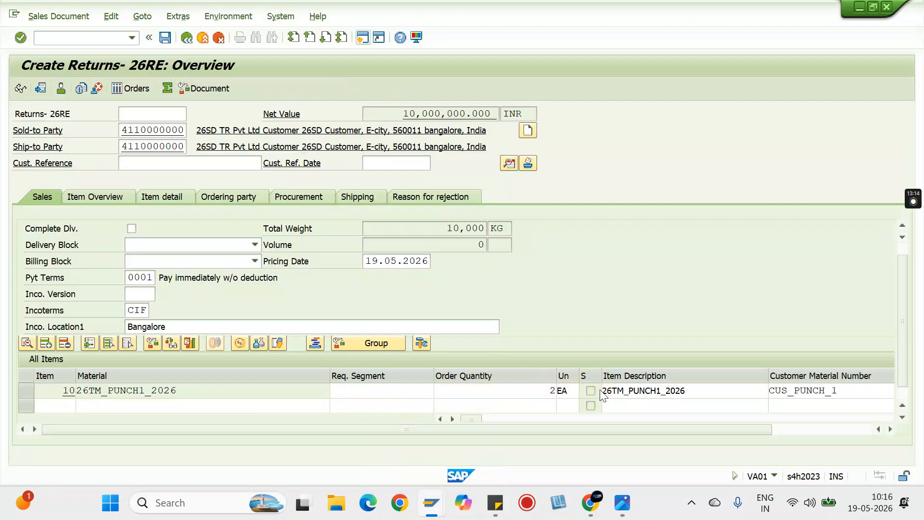
key(Return)
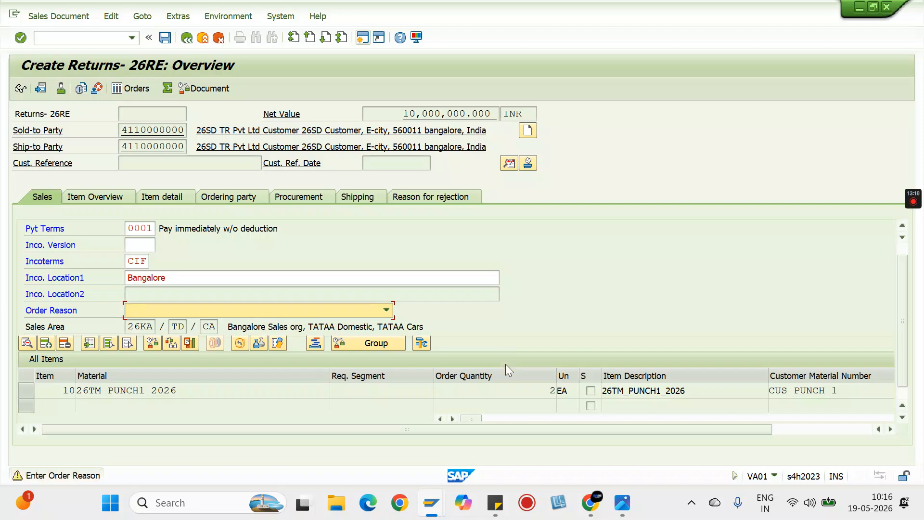
click(264, 309)
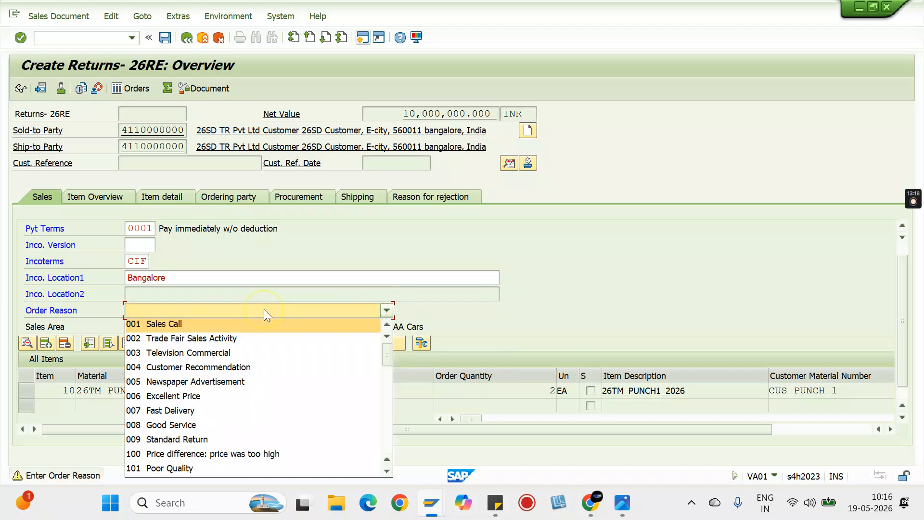
click(215, 469)
key(Return)
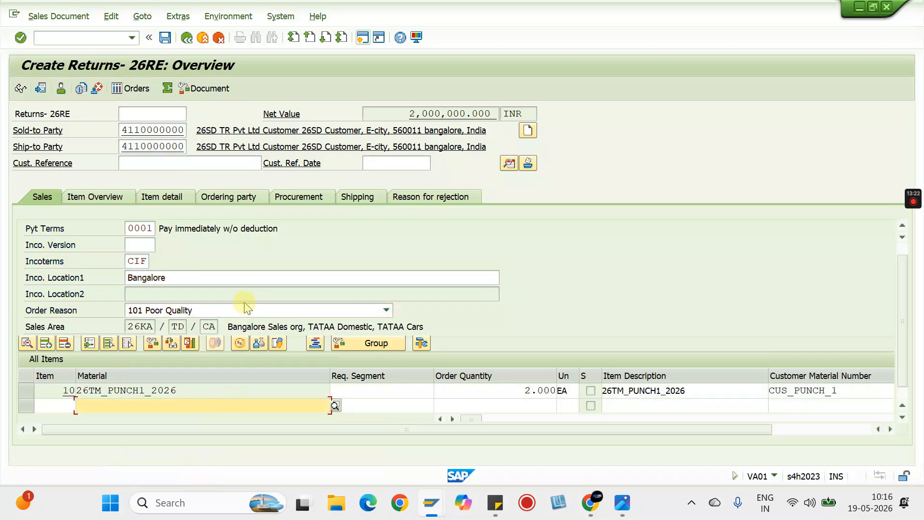
Step: Start delivery for the returns order, choose to edit the incomplete document, and open all missing item entries for completion
click(66, 17)
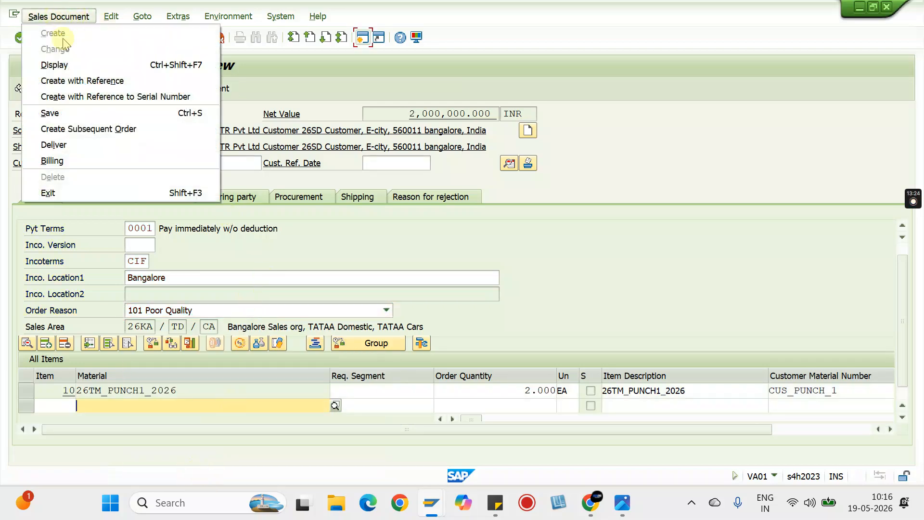
click(70, 145)
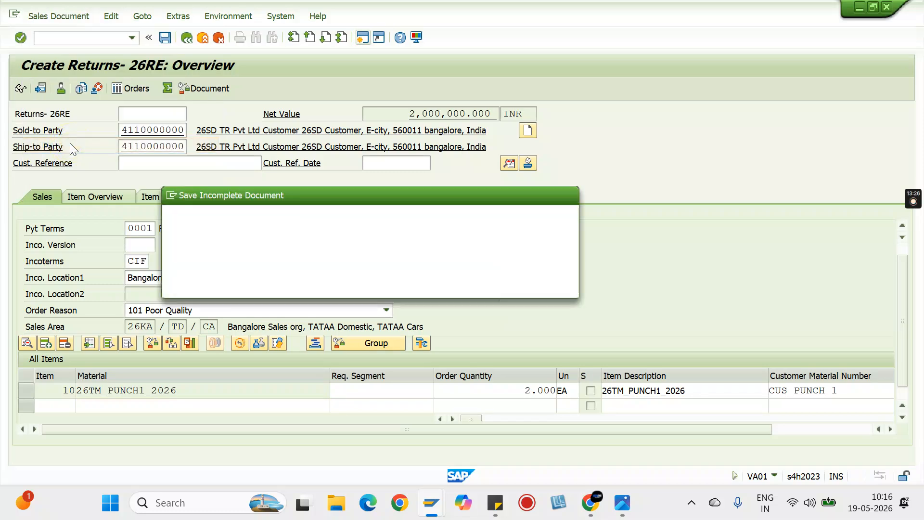
click(351, 285)
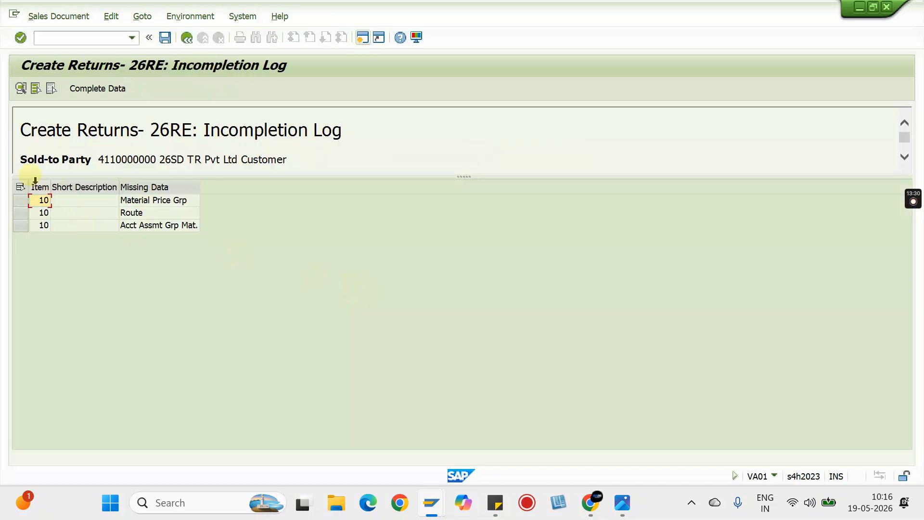
click(20, 187)
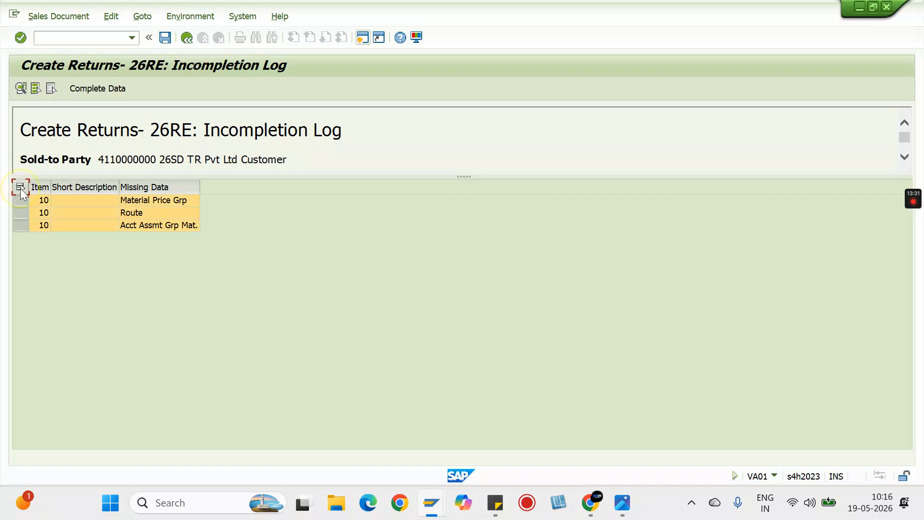
click(92, 88)
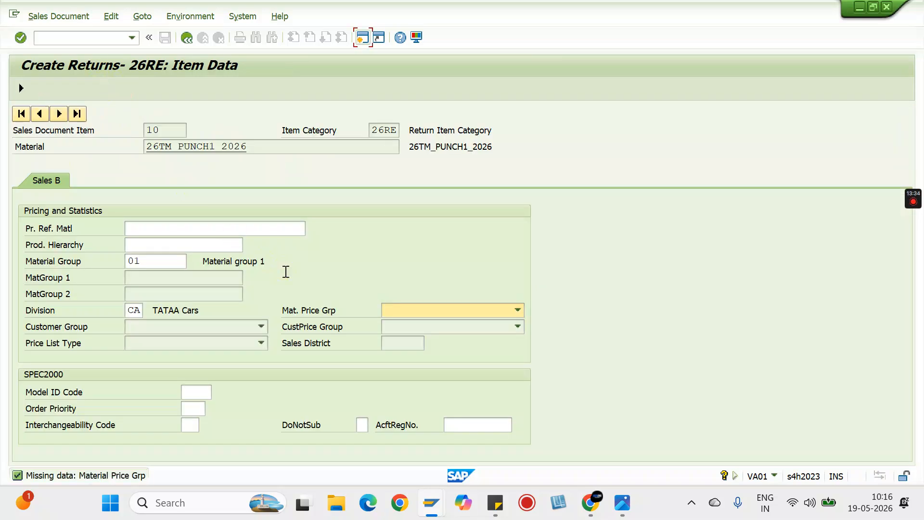
Step: Complete the return item's missing data with material price group 01 Normal and route 000001 Northern Route
click(505, 313)
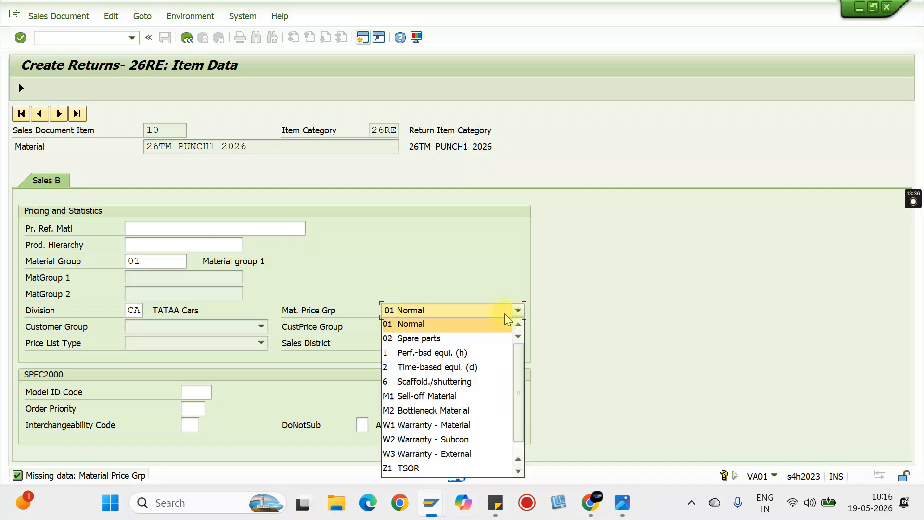
click(441, 324)
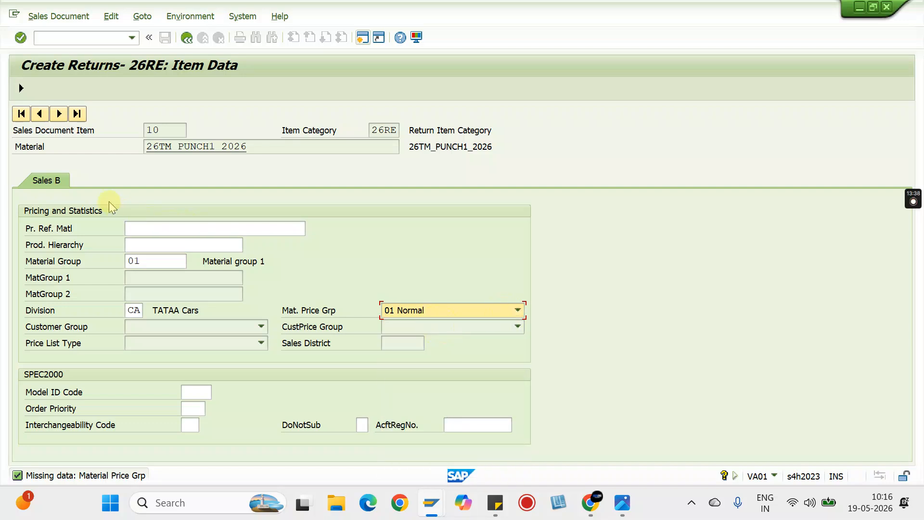
key(Return)
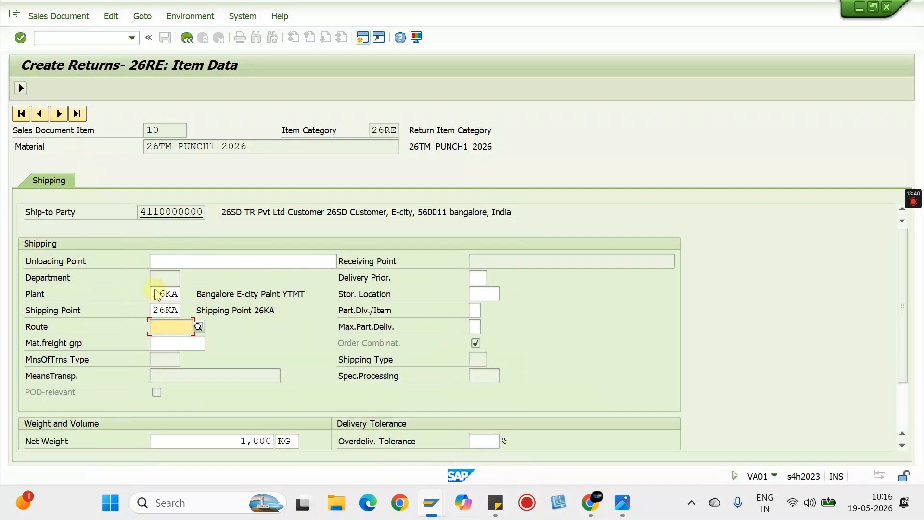
key(BackSpace)
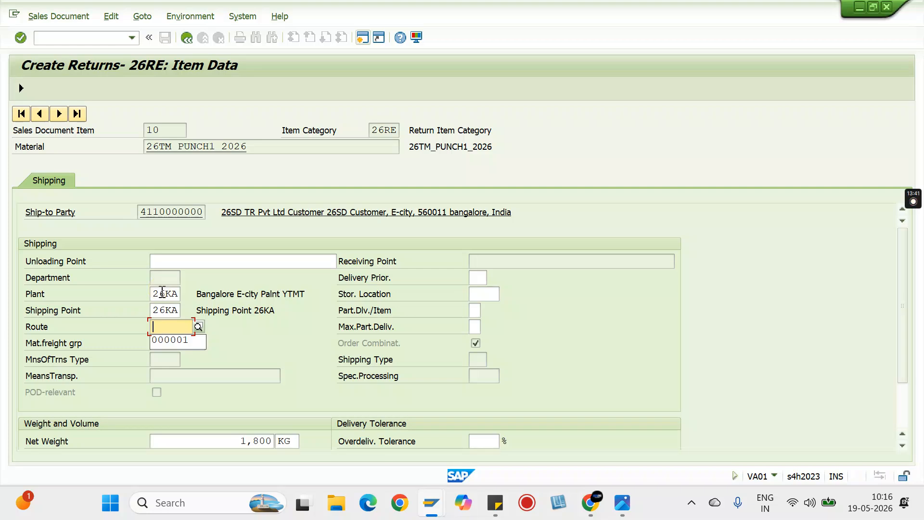
click(196, 327)
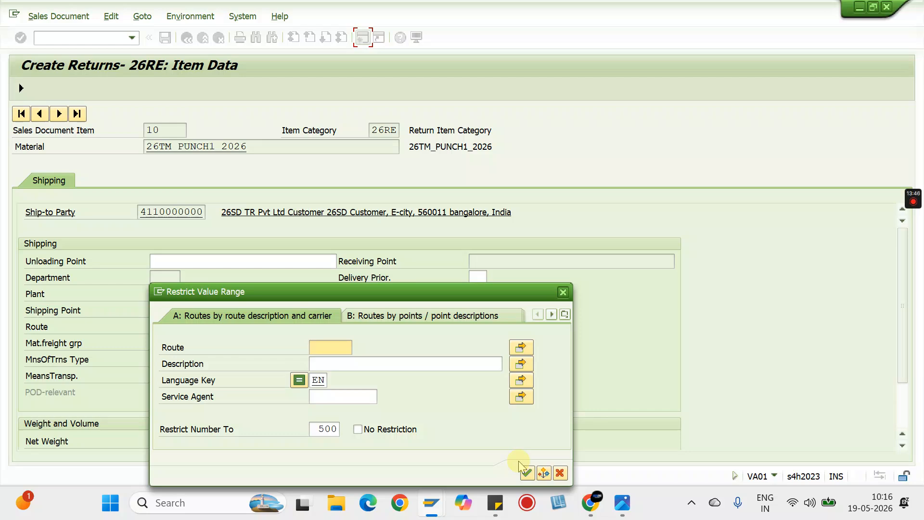
click(528, 472)
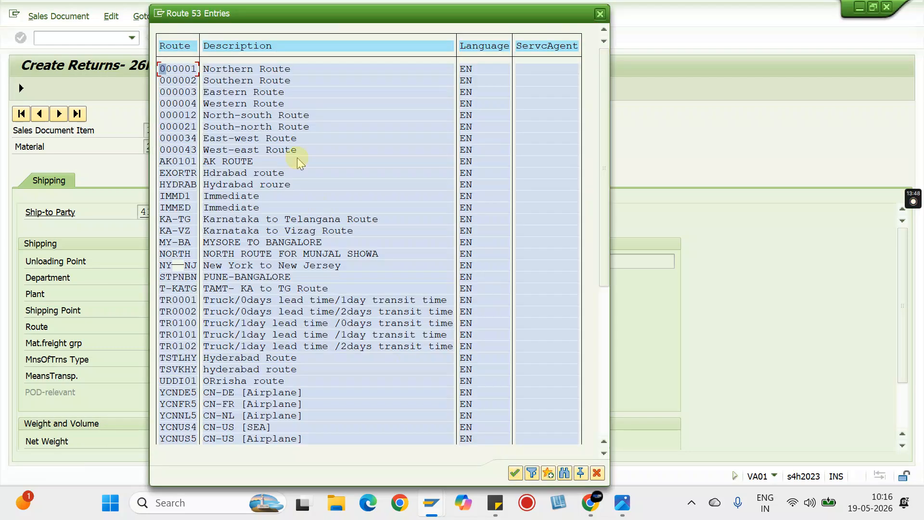
double_click(166, 69)
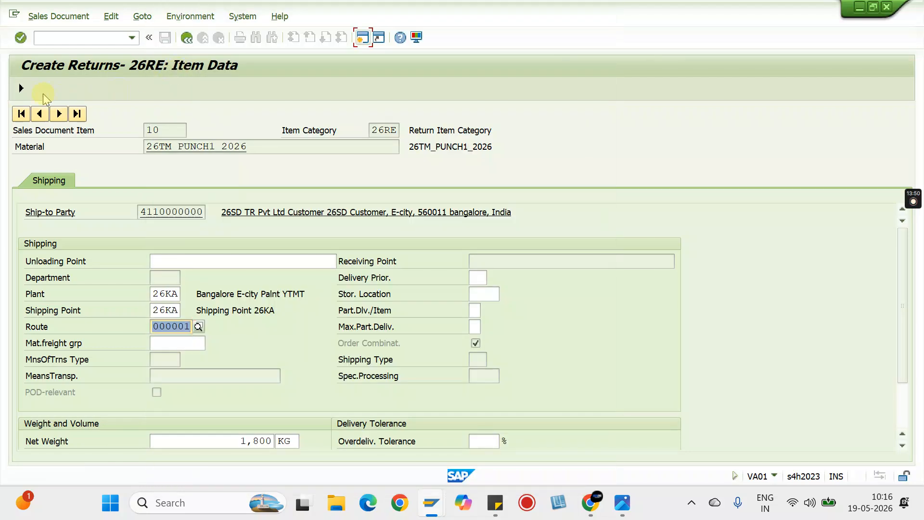
key(Return)
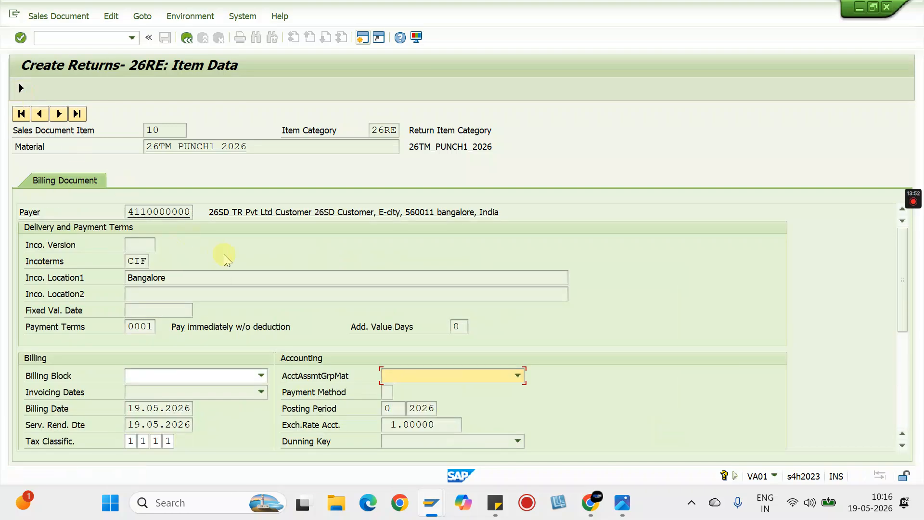
Step: Set the return item's account assignment group to 01 Trading Goods and start delivery for the returns order
click(517, 375)
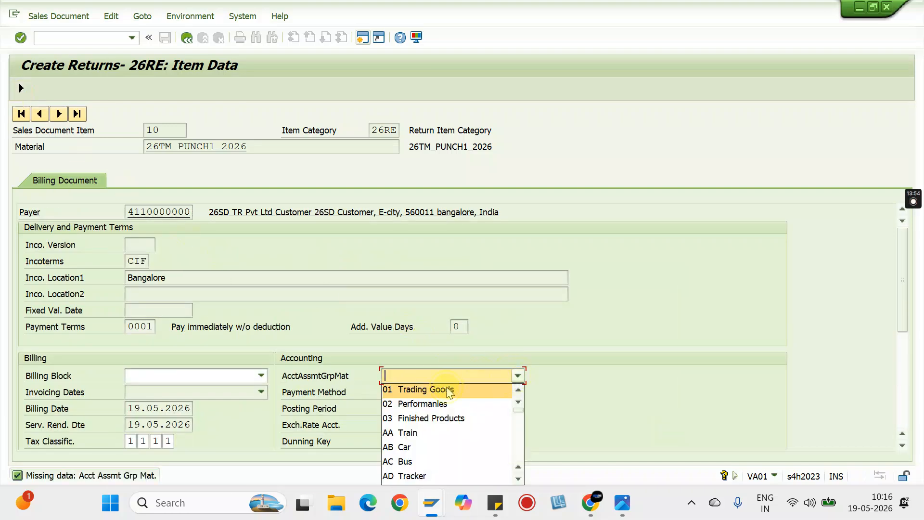
click(440, 387)
click(21, 88)
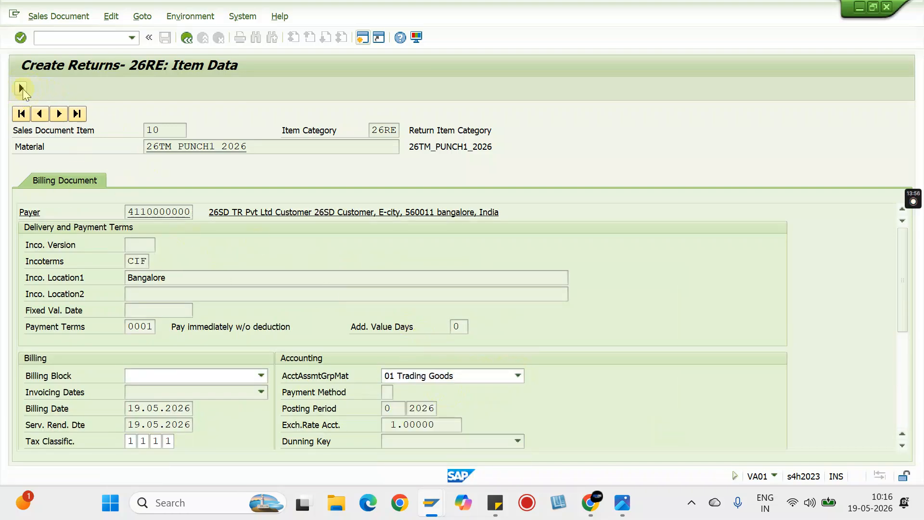
click(61, 16)
click(53, 144)
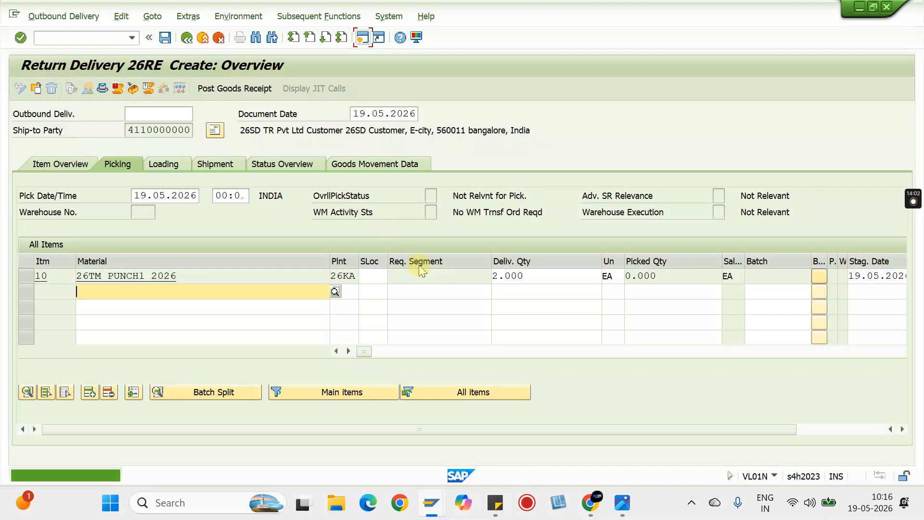
Step: Set storage location FG01 for the return delivery item and post the goods receipt
click(378, 276)
click(373, 289)
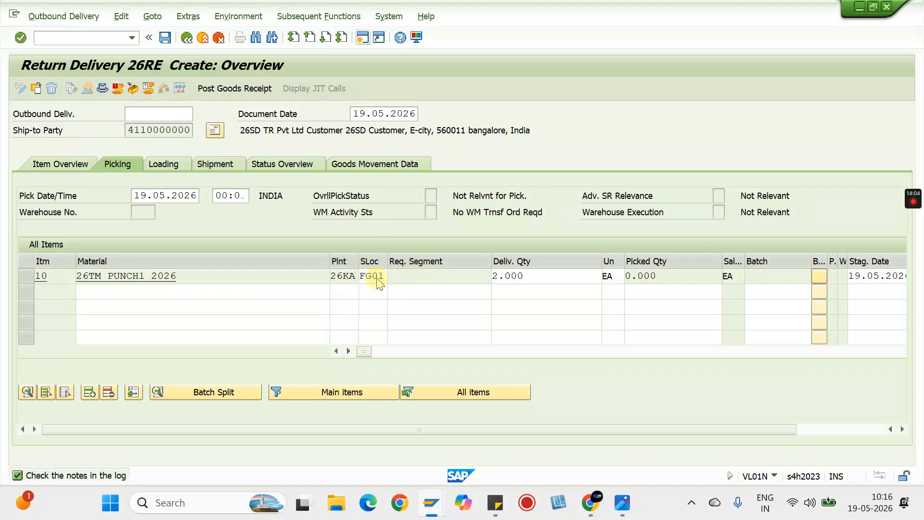
double_click(541, 275)
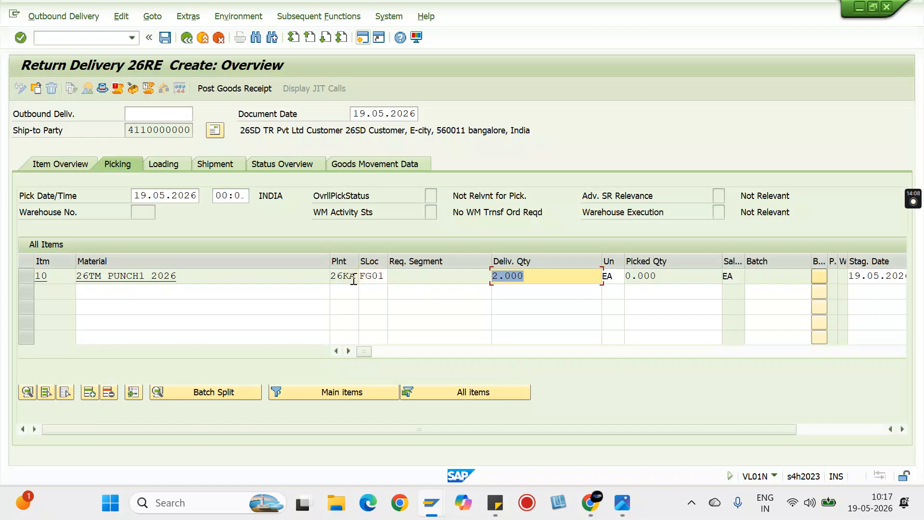
click(242, 87)
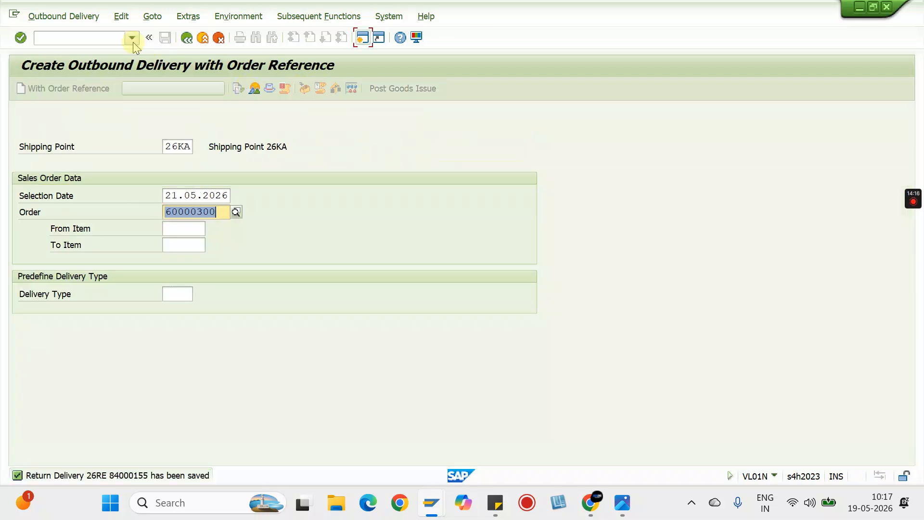
Step: Display the return delivery's document flow with transaction VL03N
click(96, 40)
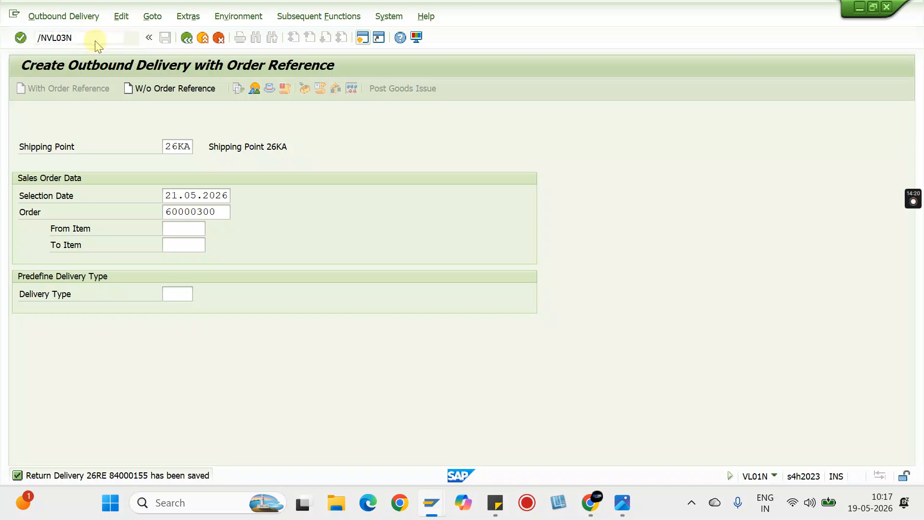
key(Return)
click(75, 91)
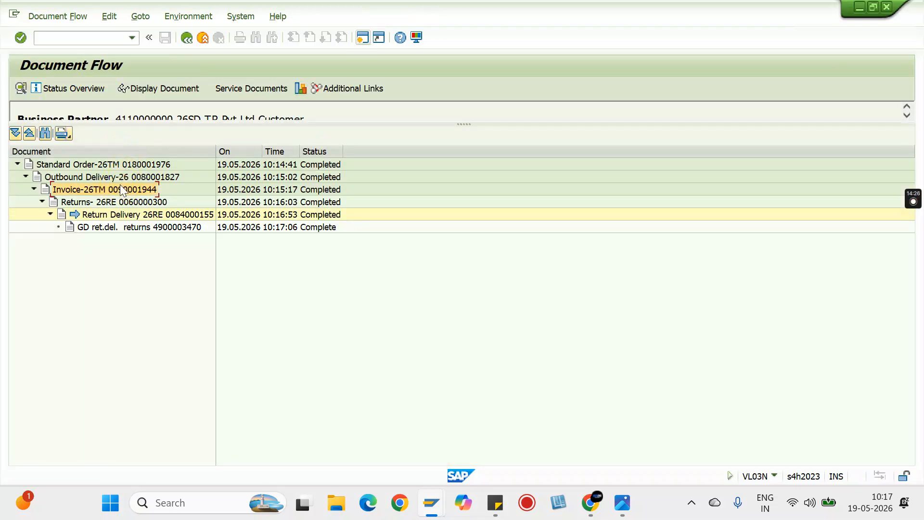
Step: Open the 26RE returns order from the document flow and copy its document number
click(170, 216)
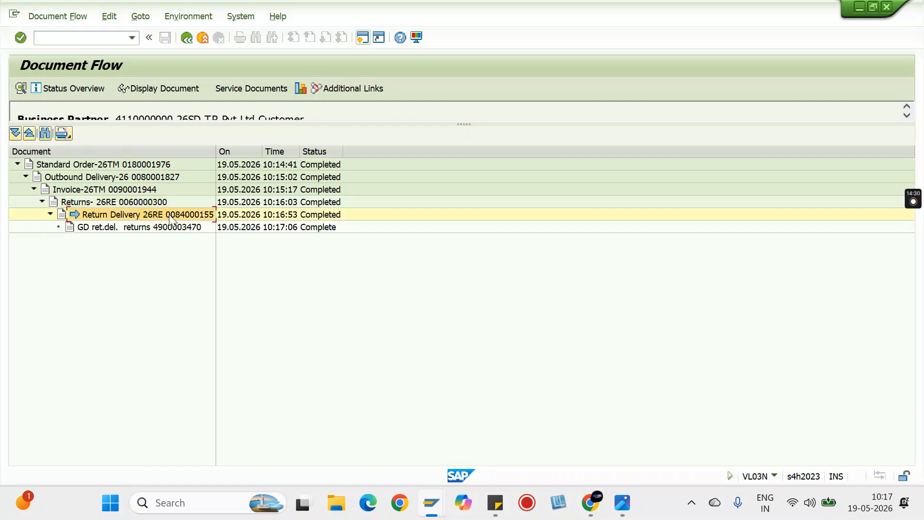
click(167, 89)
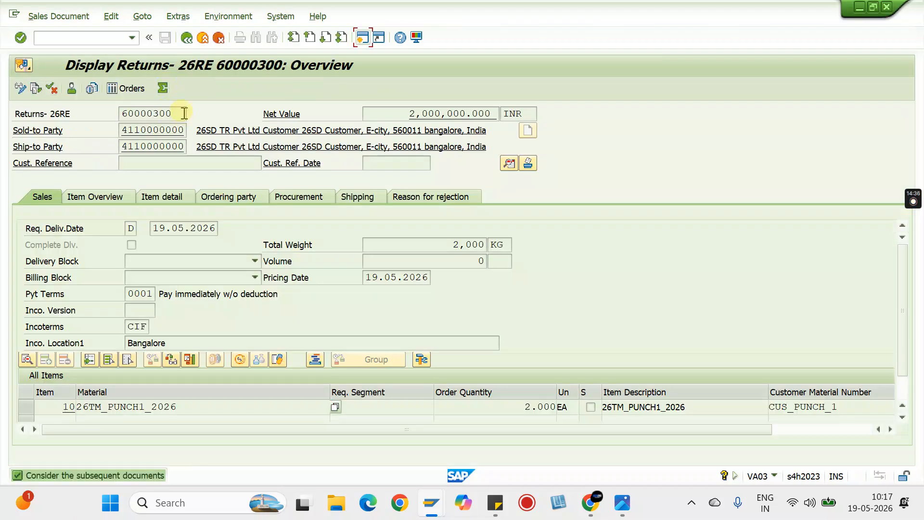
drag(184, 113, 93, 117)
key(ctrl+c)
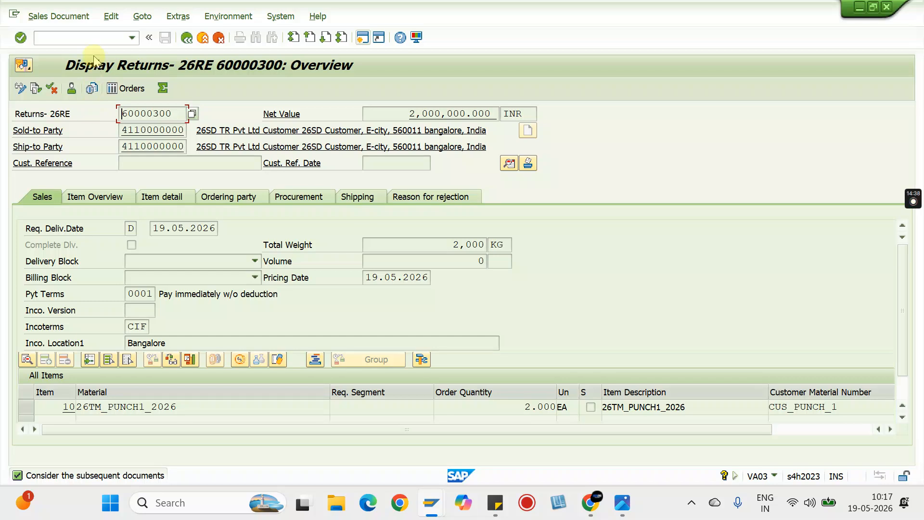
Step: Create an order of type 26SD in transaction VA01 with reference to the copied returns order, accepting the copy messages
click(76, 37)
text(/NVA)
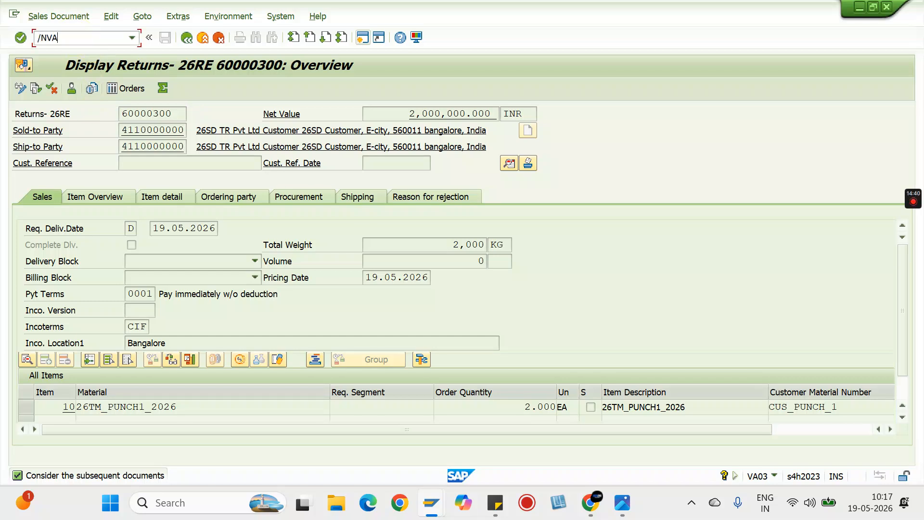
text(01)
key(Return)
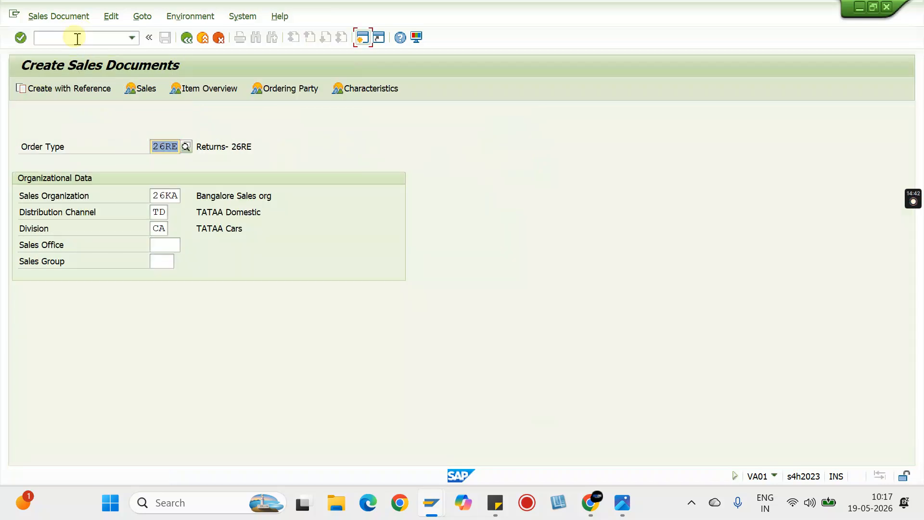
text(26)
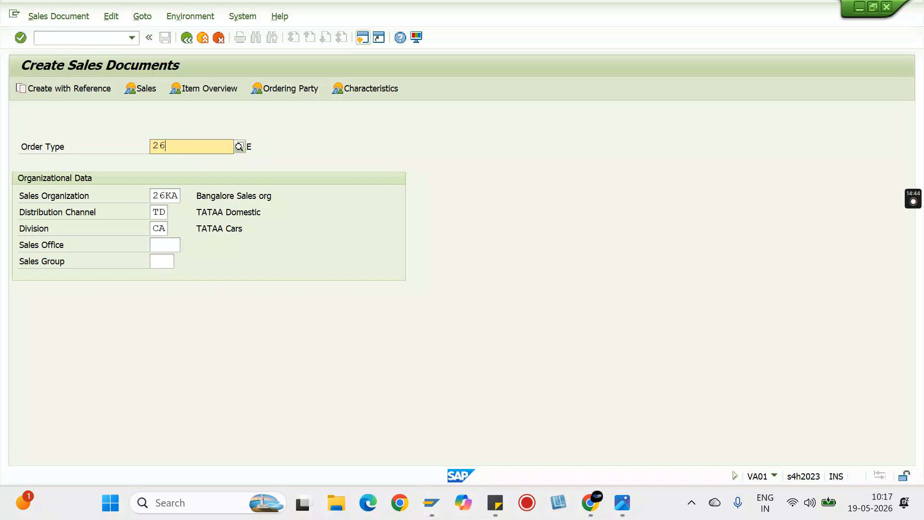
text(SD)
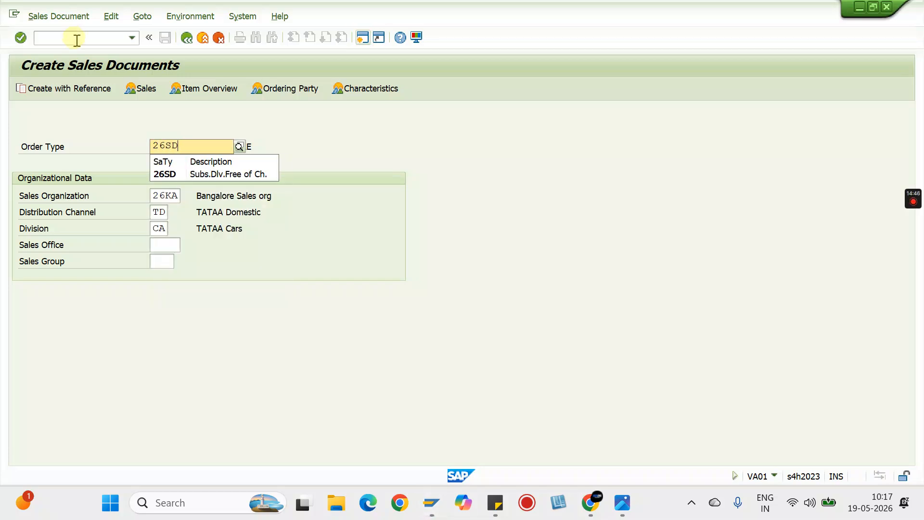
click(92, 91)
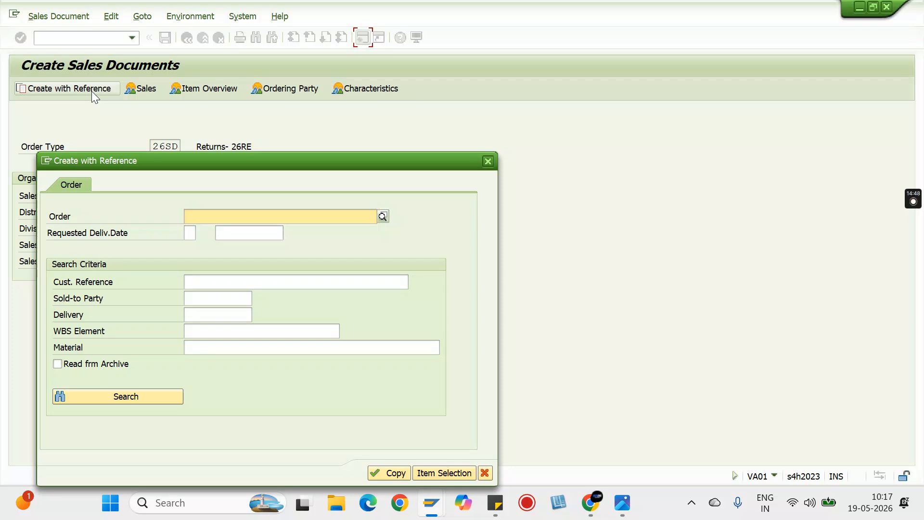
key(ctrl+v)
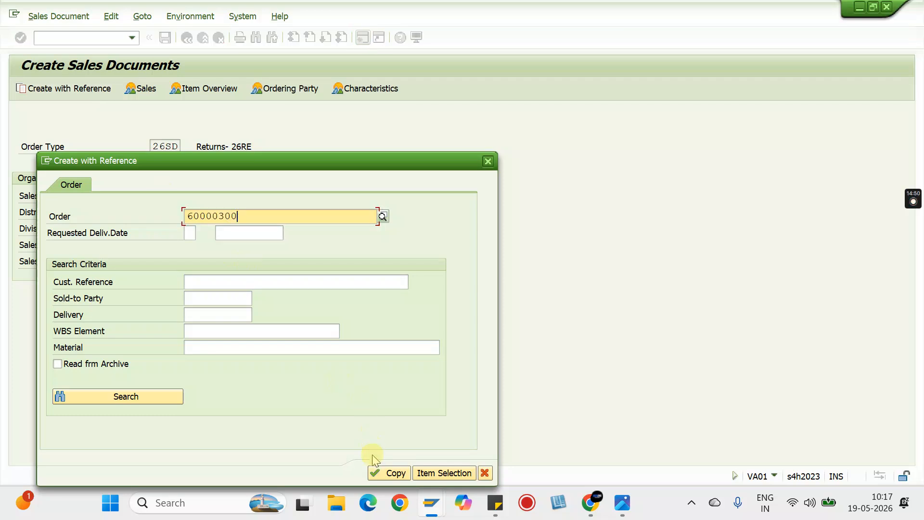
click(383, 472)
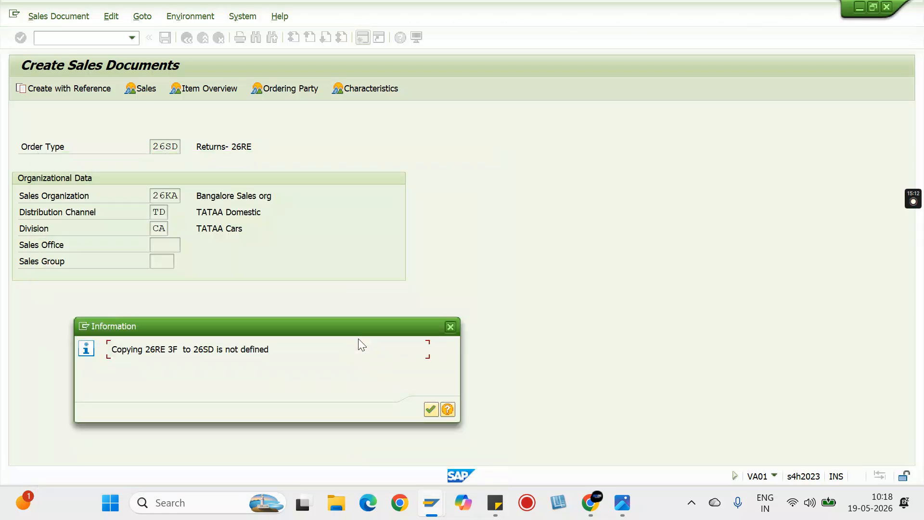
key(Return)
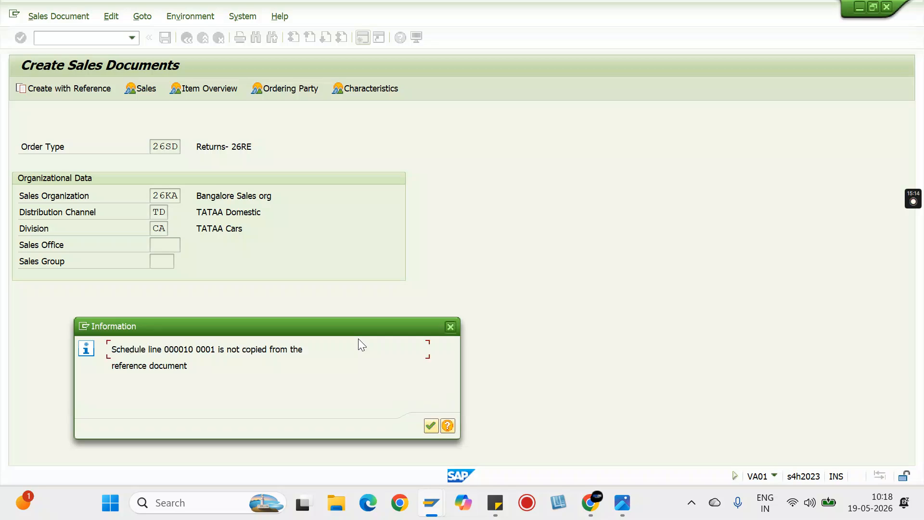
key(Return)
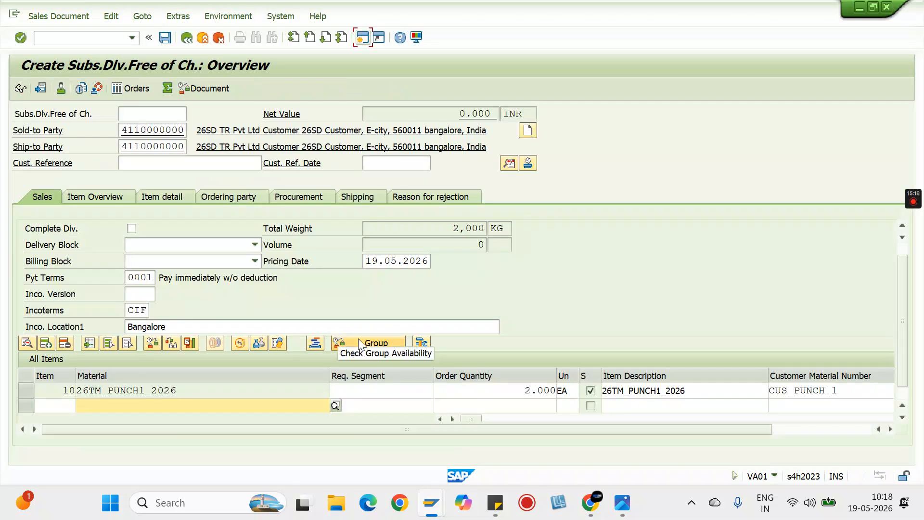
Step: Review the free-of-charge item's order quantity, item category and schedule lines, and return to the order overview
click(509, 388)
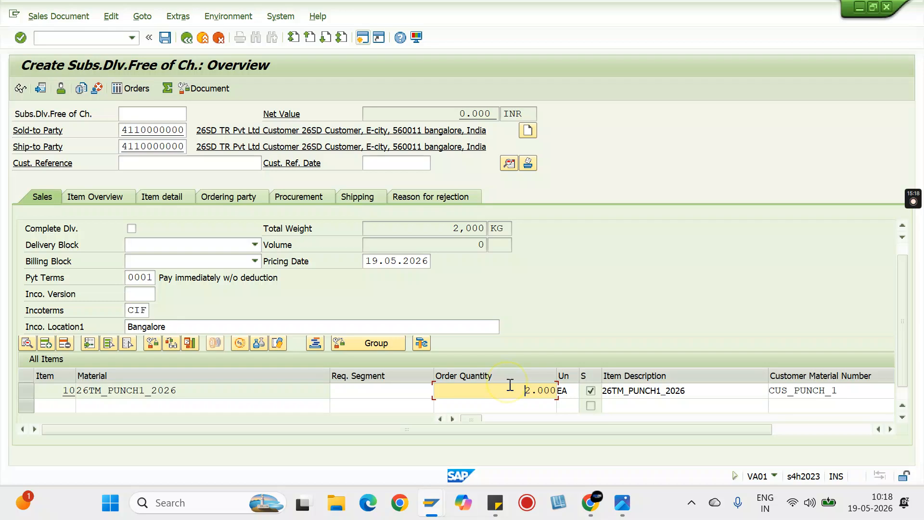
double_click(264, 391)
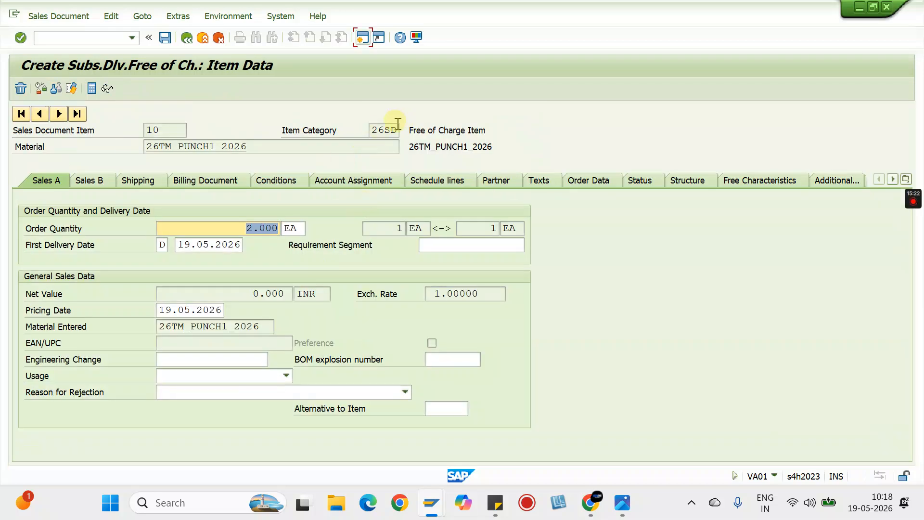
double_click(398, 126)
click(423, 179)
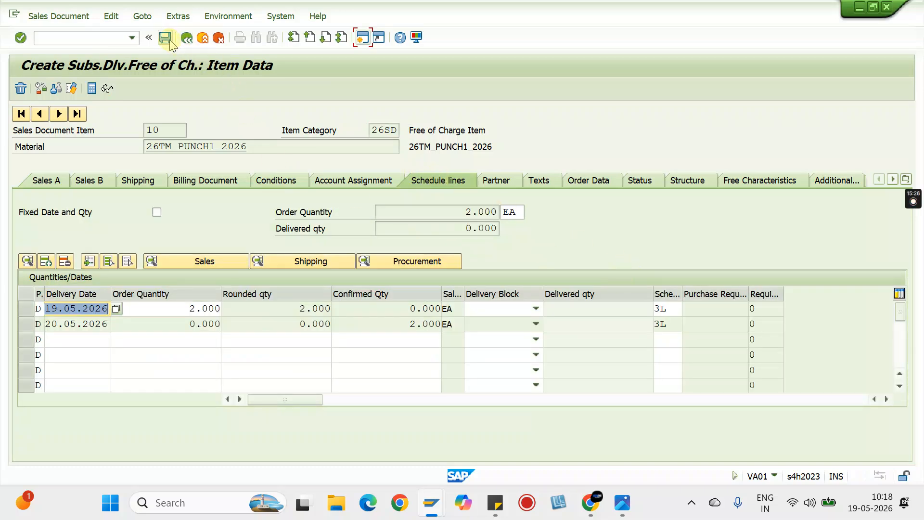
click(186, 38)
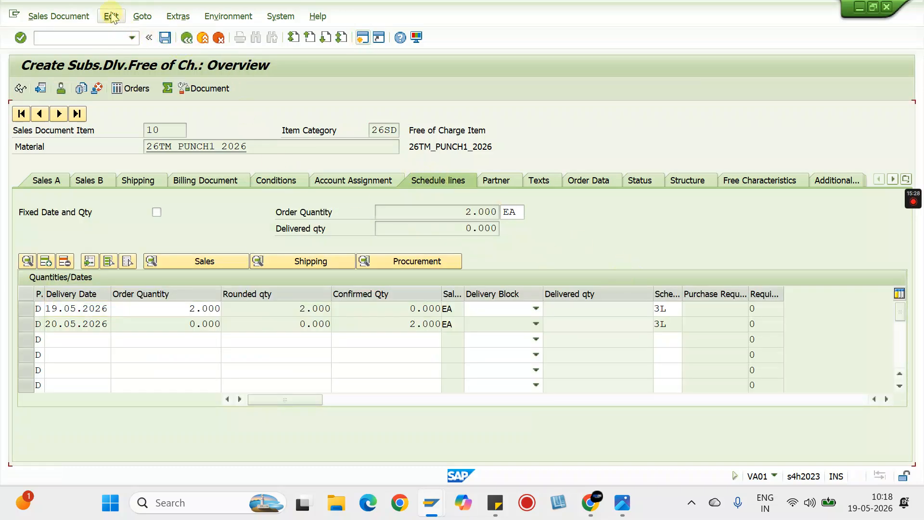
Step: Run the incompletion check on the 26SD order and save it
click(111, 16)
click(151, 193)
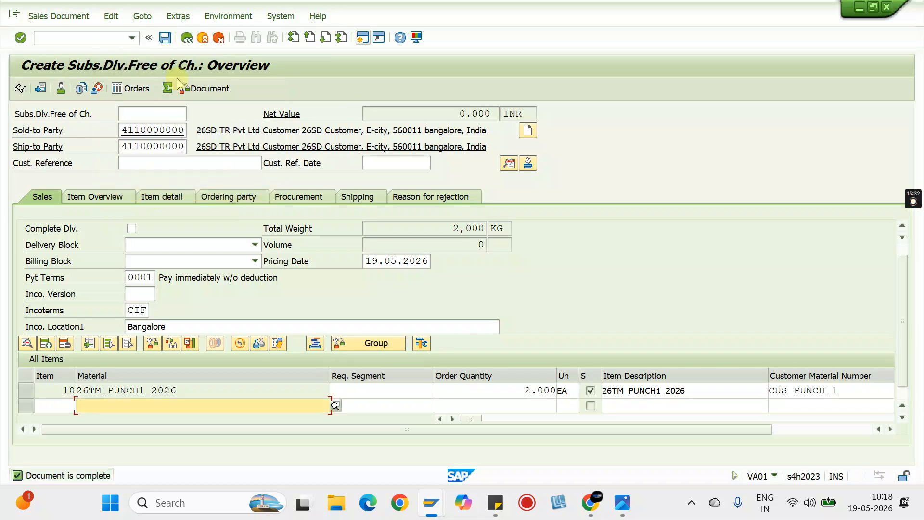
click(166, 38)
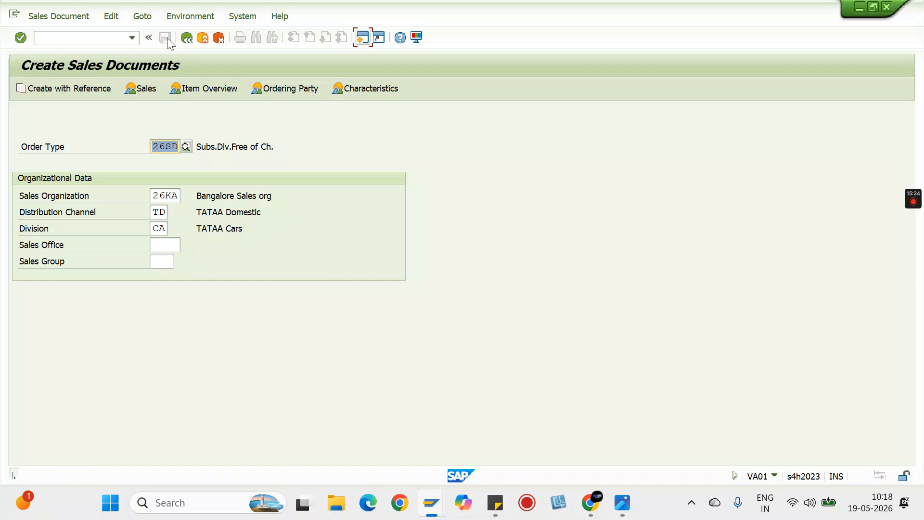
Step: Start an outbound delivery in transaction VL01N for the saved 26SD order at shipping point 26KA
click(75, 43)
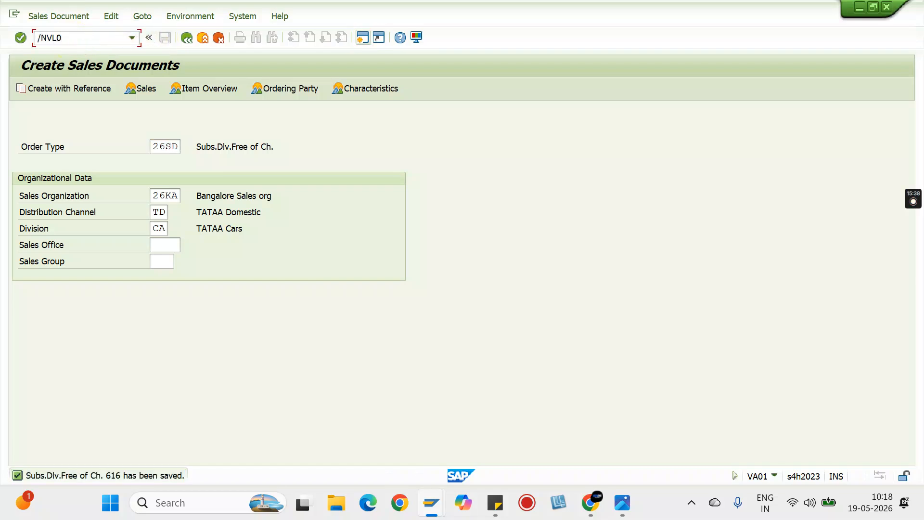
text(/NVL01N)
key(Return)
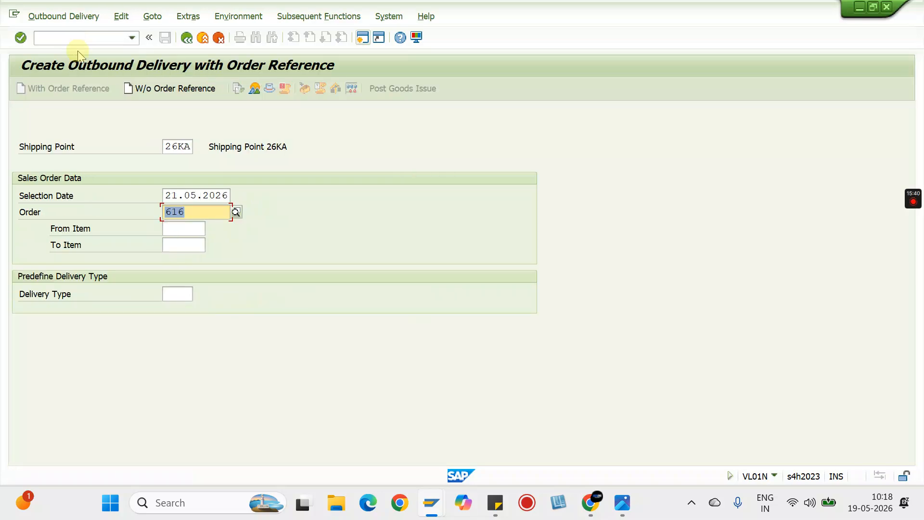
key(Return)
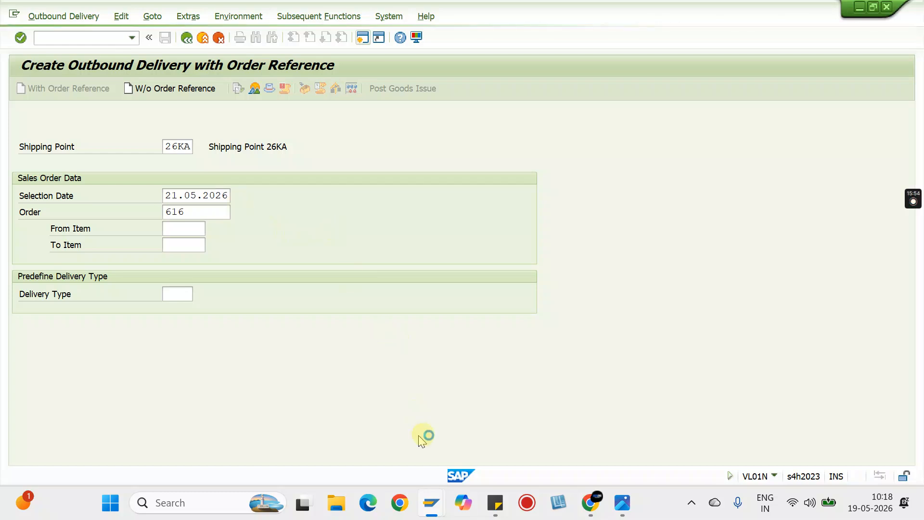
Step: Check and close the schedule line category assignment session, and continue to the outbound delivery's picking overview
mouse_move(431, 515)
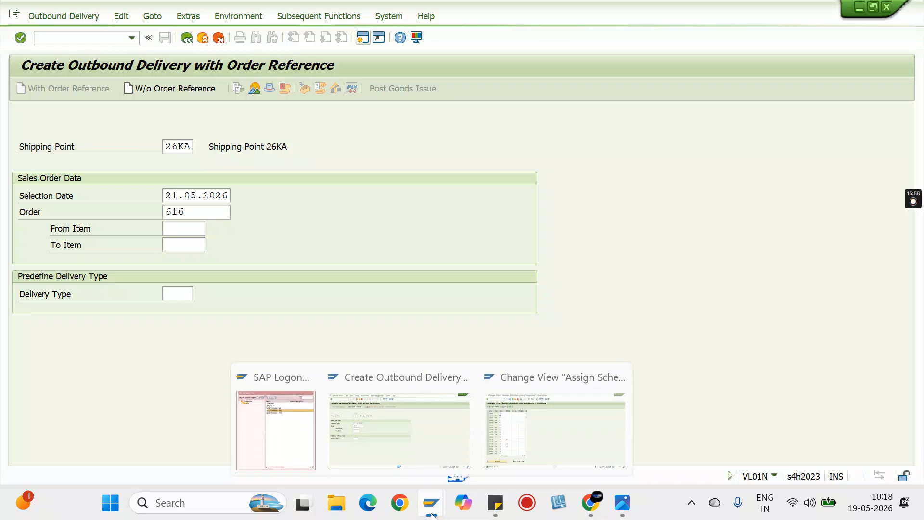
mouse_move(526, 434)
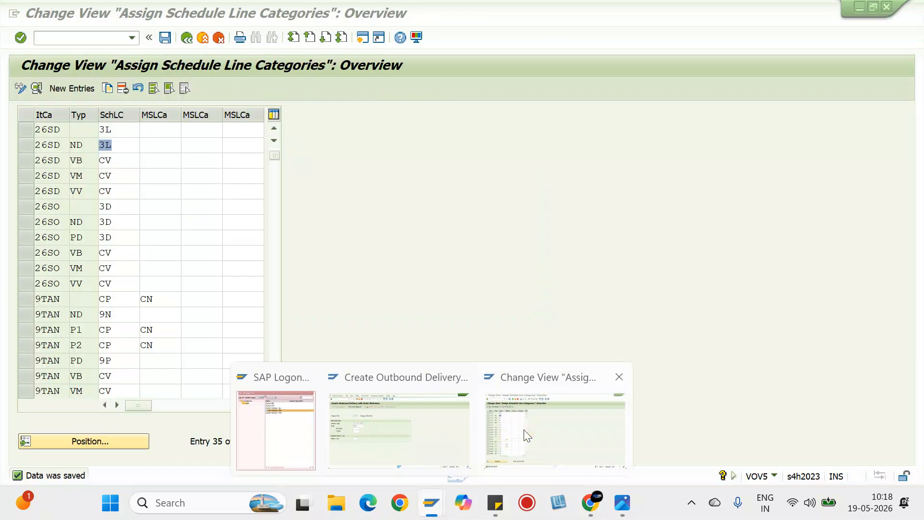
click(515, 431)
click(443, 427)
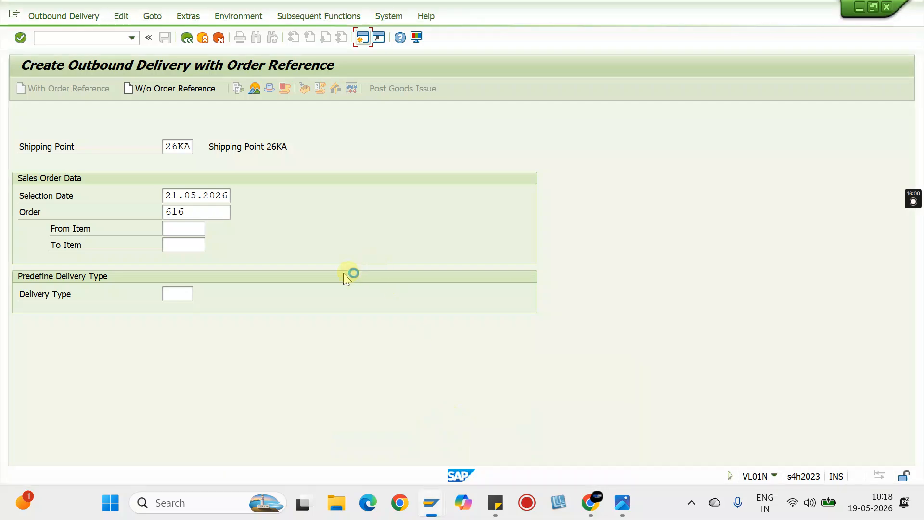
mouse_move(431, 502)
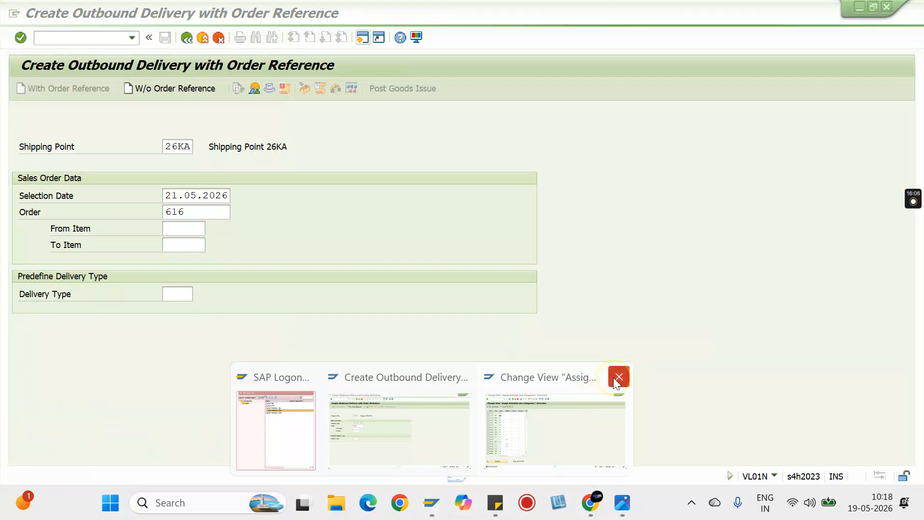
click(618, 377)
click(477, 429)
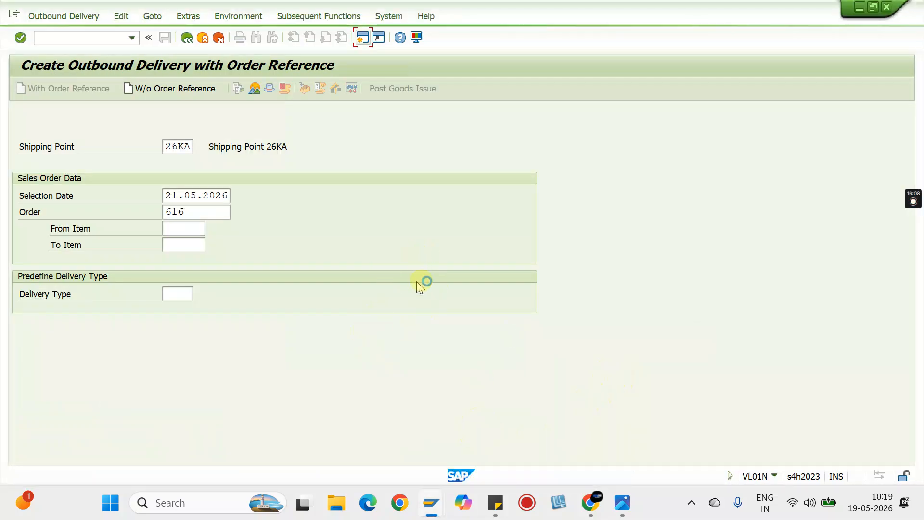
key(Return)
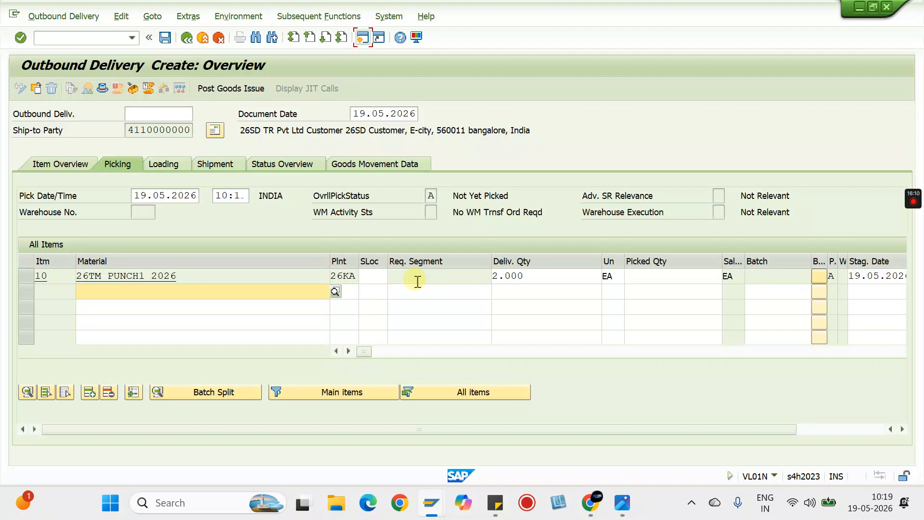
Step: Pick item 10 of the delivery from storage location FG01 with a picked quantity of 2 and post the goods issue
click(380, 277)
text(FG01)
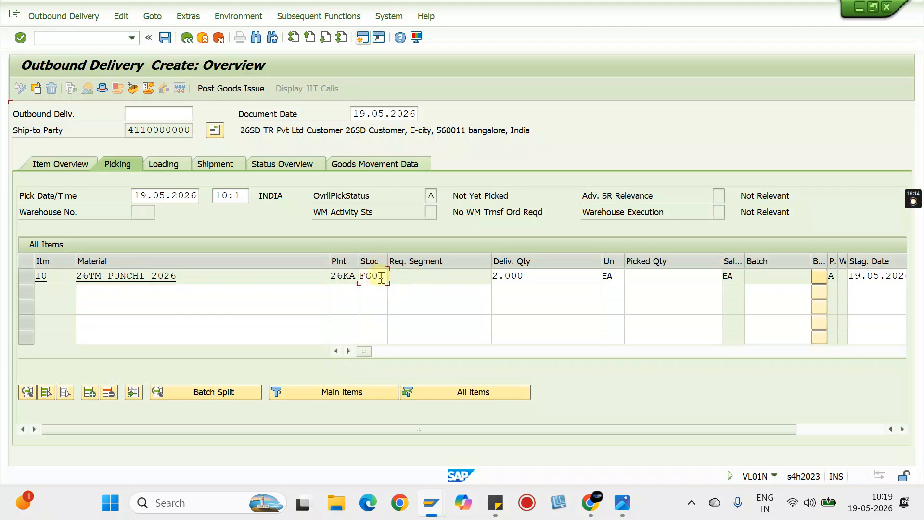
click(639, 279)
text(2)
key(Return)
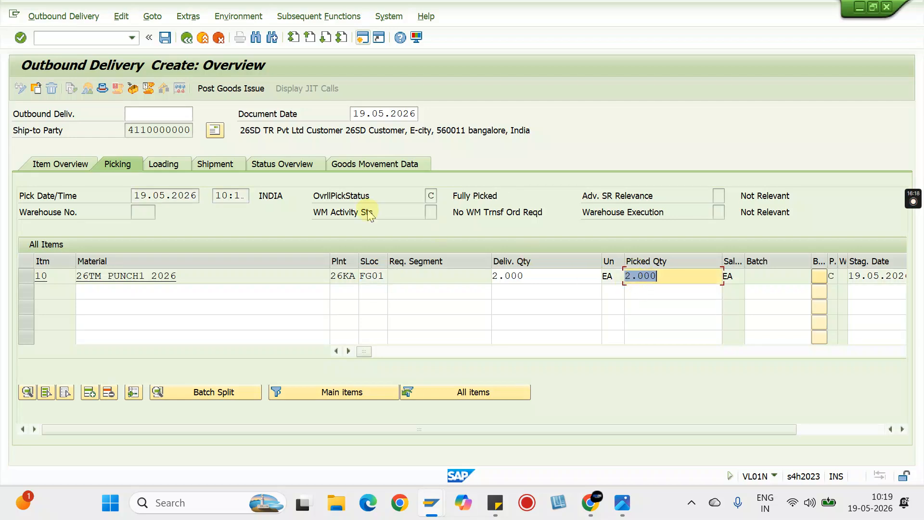
click(237, 91)
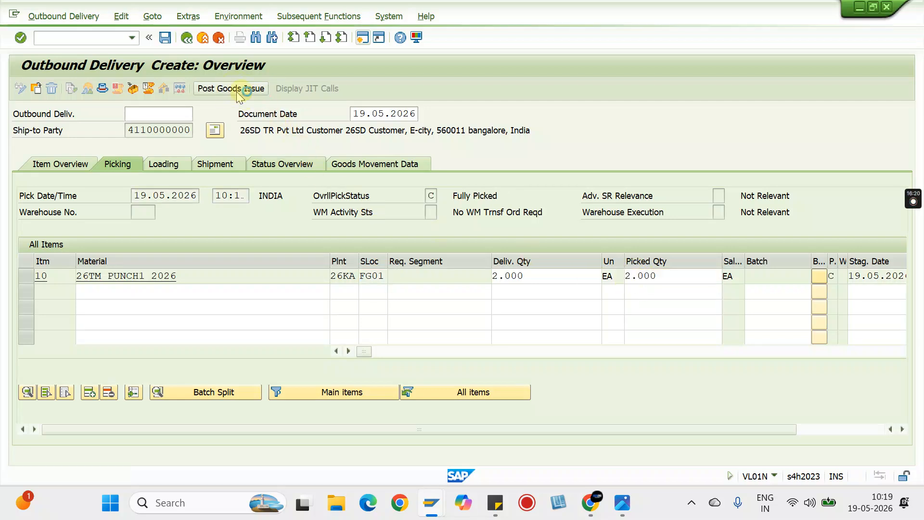
Step: Call up the posted outbound delivery in display transaction VL03N
click(92, 39)
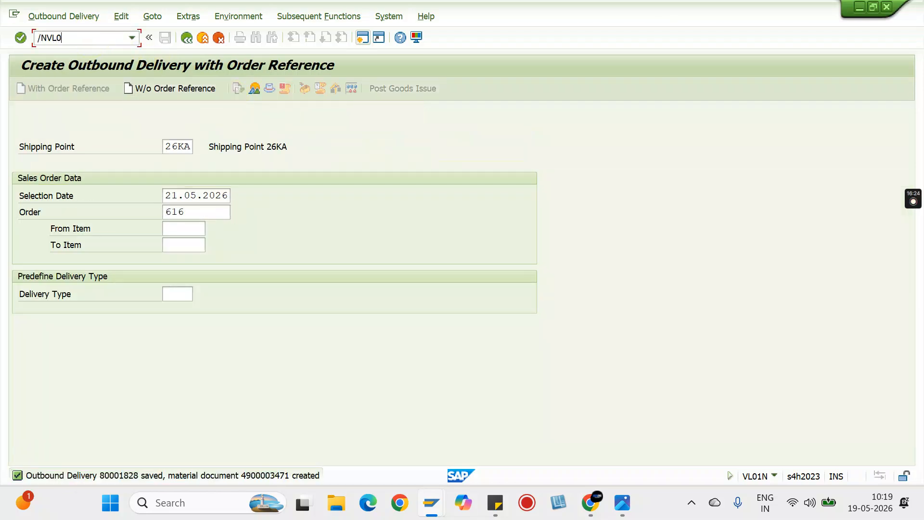
text(/NVL03N)
key(Return)
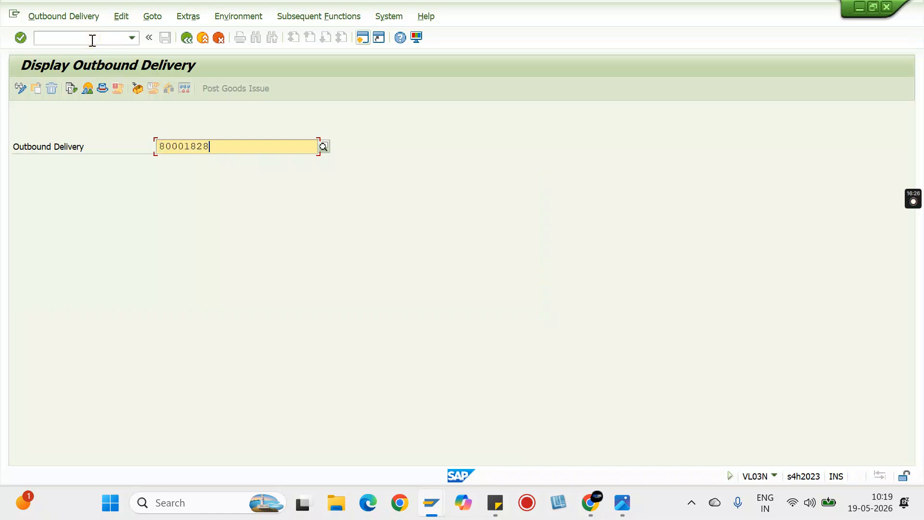
Step: Create the 26SD pro forma invoice for the outbound delivery in transaction VF01 and save it
click(92, 40)
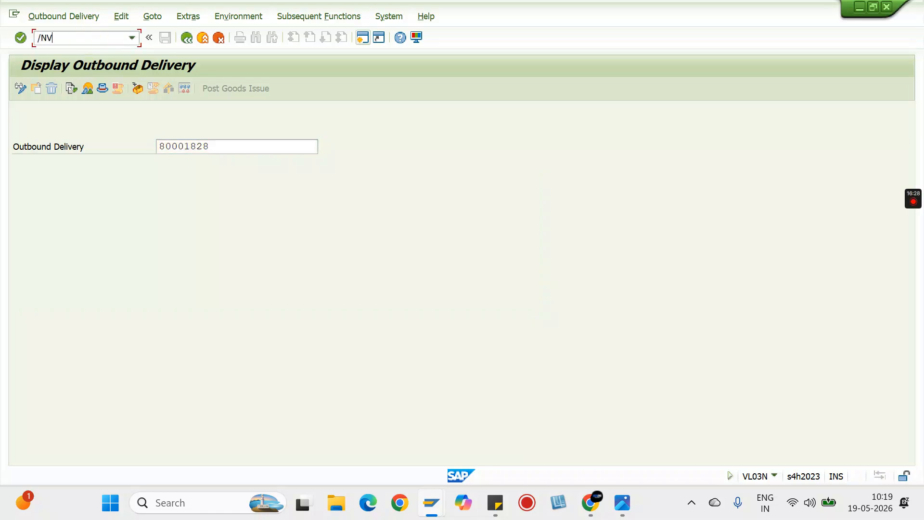
text(/NVF01)
key(Return)
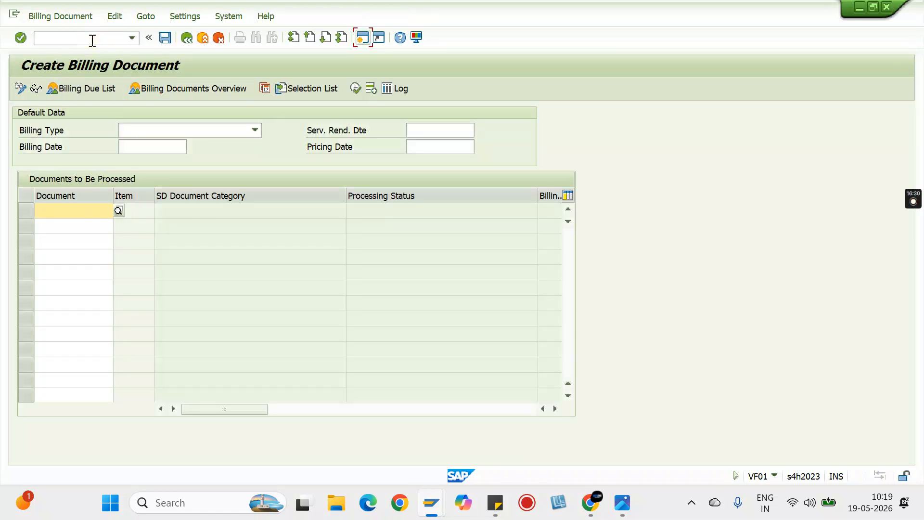
key(Return)
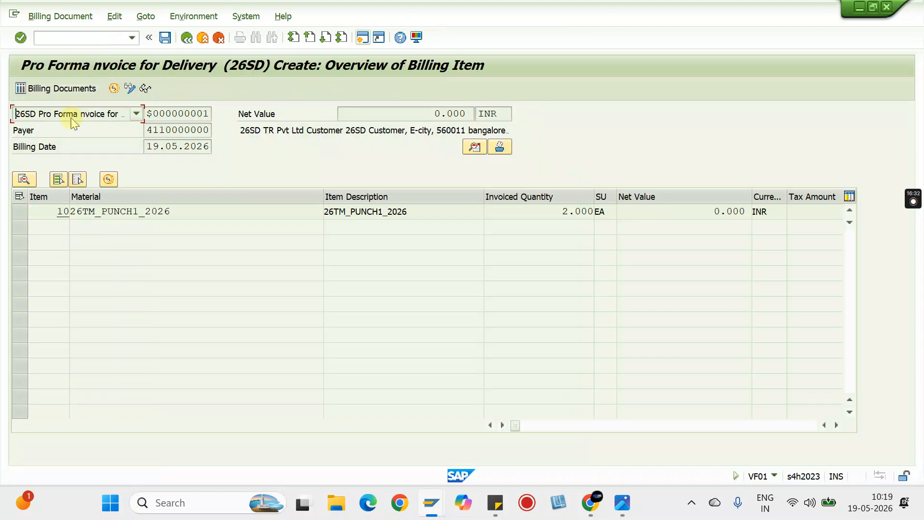
click(165, 38)
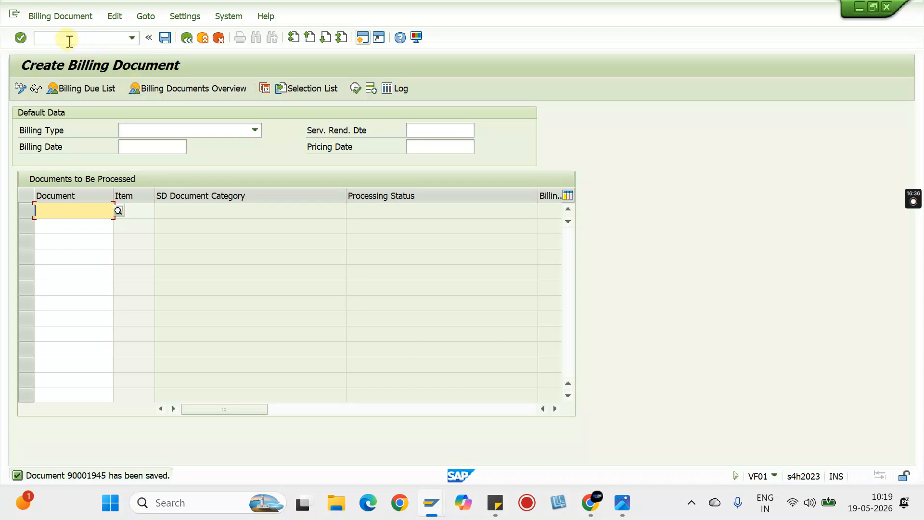
Step: Open the 26SD order's document flow from transaction VA03 and check the preceding standard order, delivery and invoice
click(70, 39)
text(/NVA)
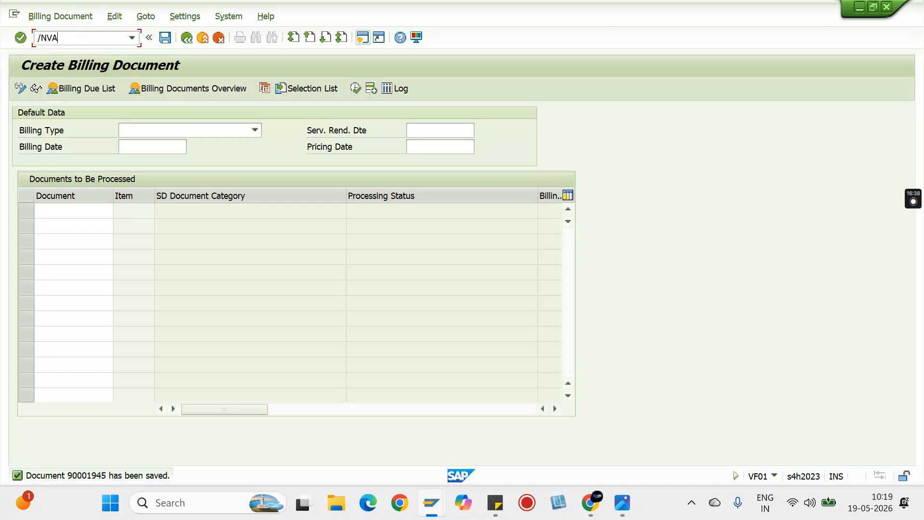
text(03)
key(Return)
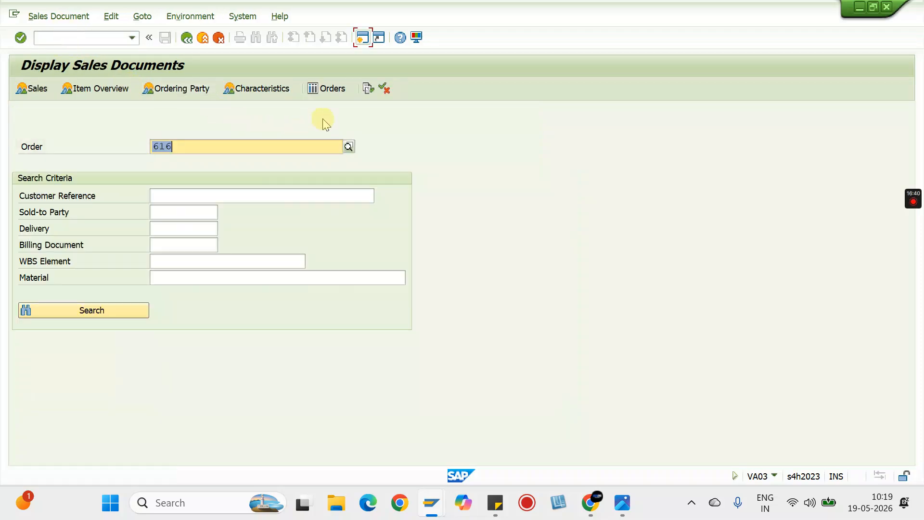
click(370, 91)
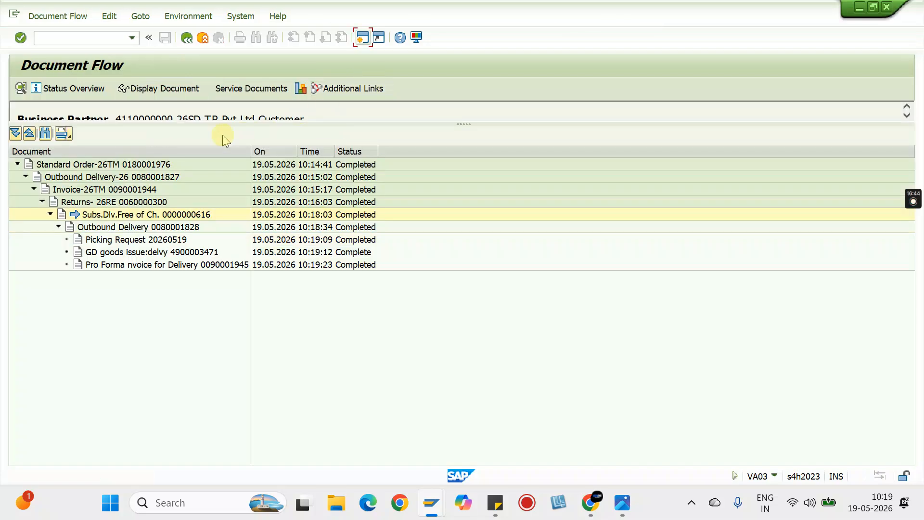
click(139, 165)
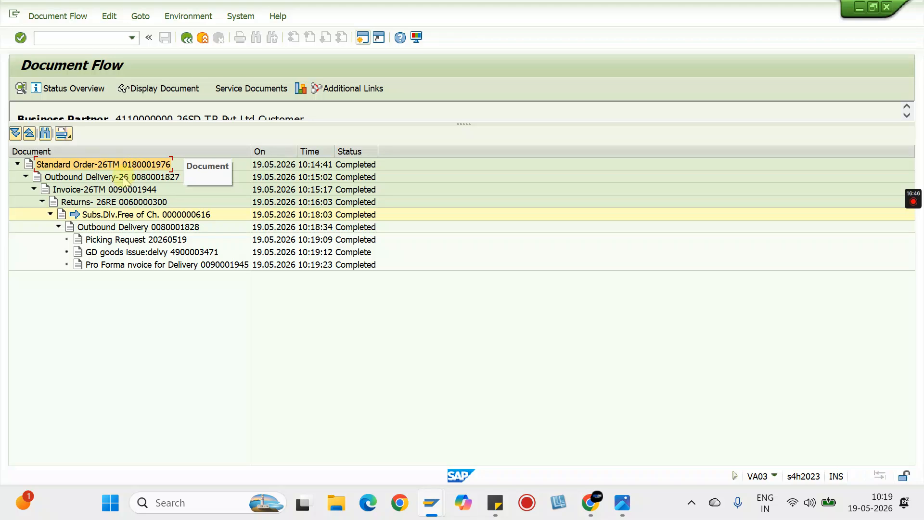
click(122, 178)
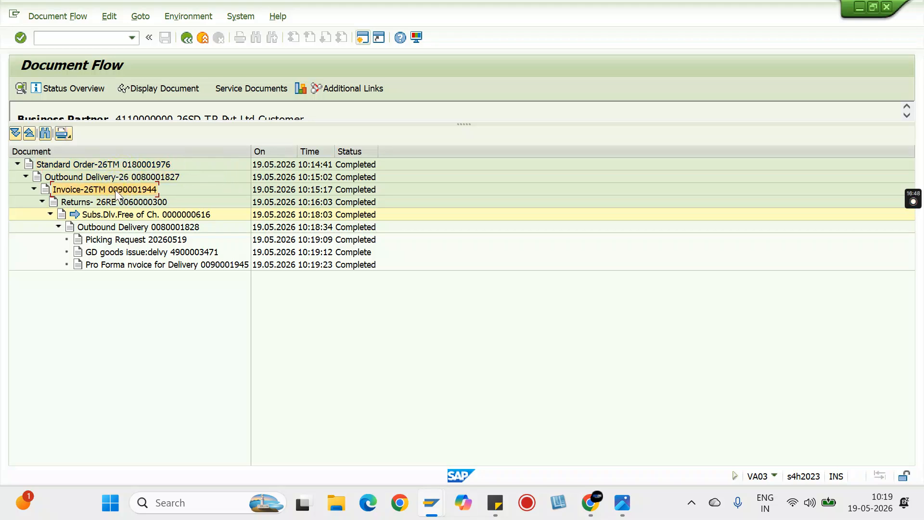
Step: Display the 26RE return from the document flow and open the return's own document flow
click(143, 203)
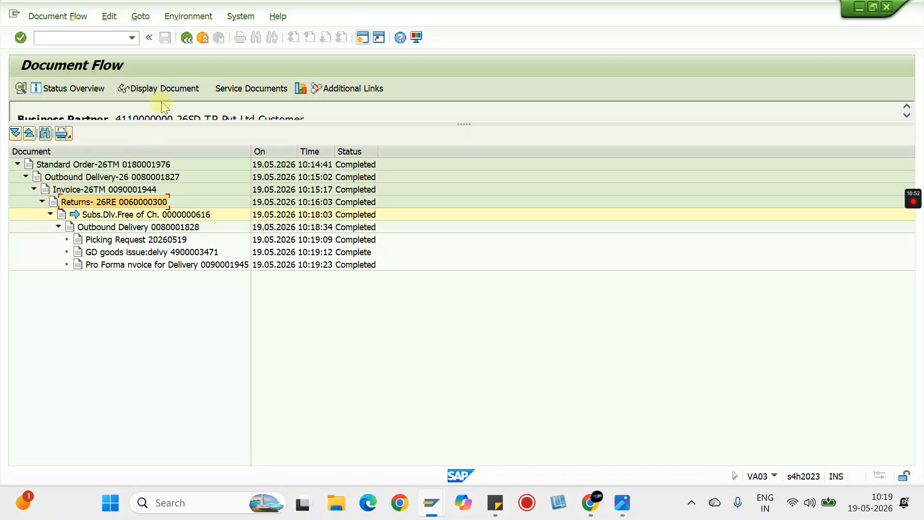
click(166, 88)
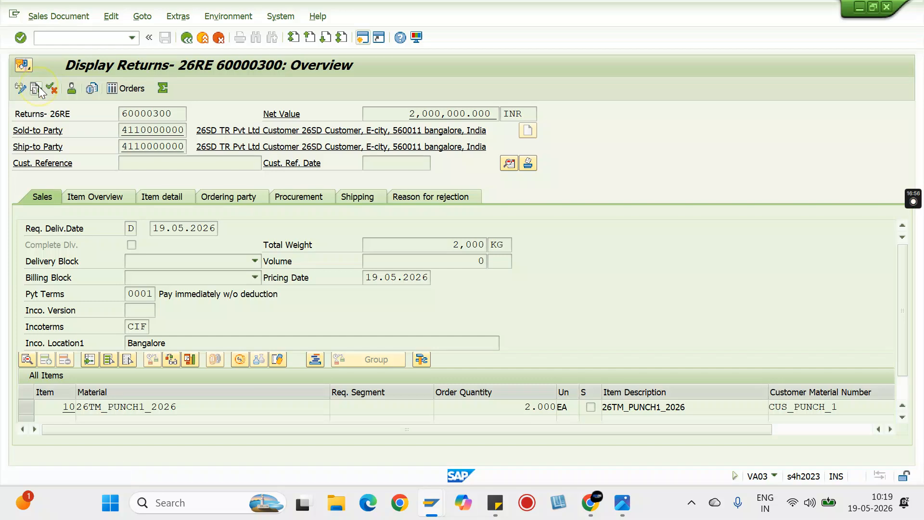
click(38, 89)
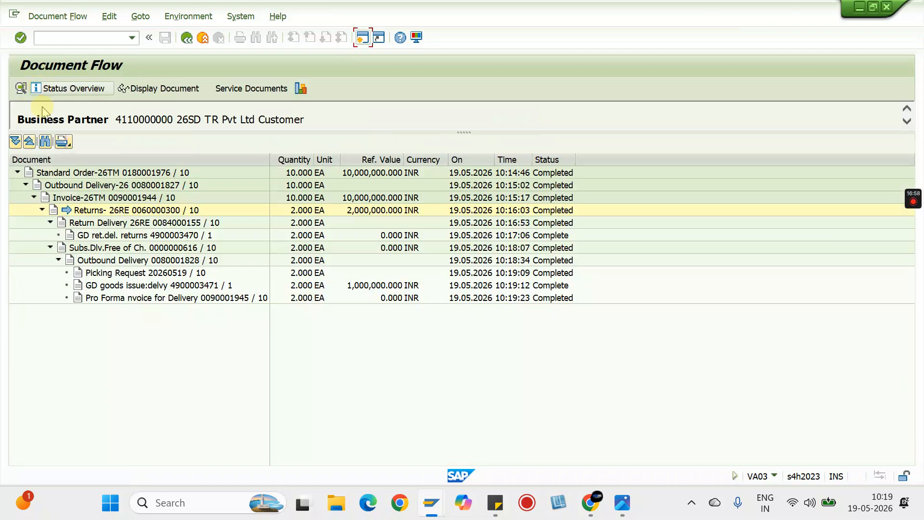
Step: Examine the return's document flow from the standard order through the return delivery and free-of-charge order to the pro forma invoice
click(120, 173)
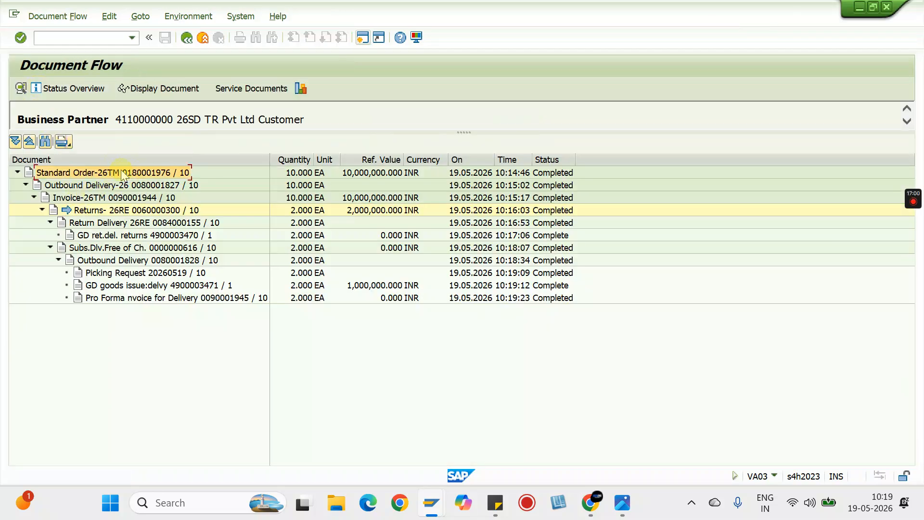
click(139, 187)
click(131, 198)
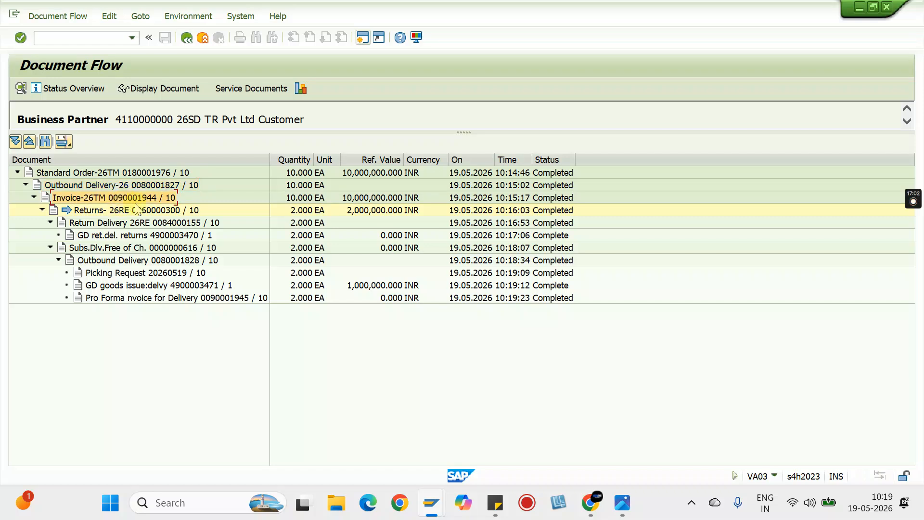
click(137, 209)
click(139, 225)
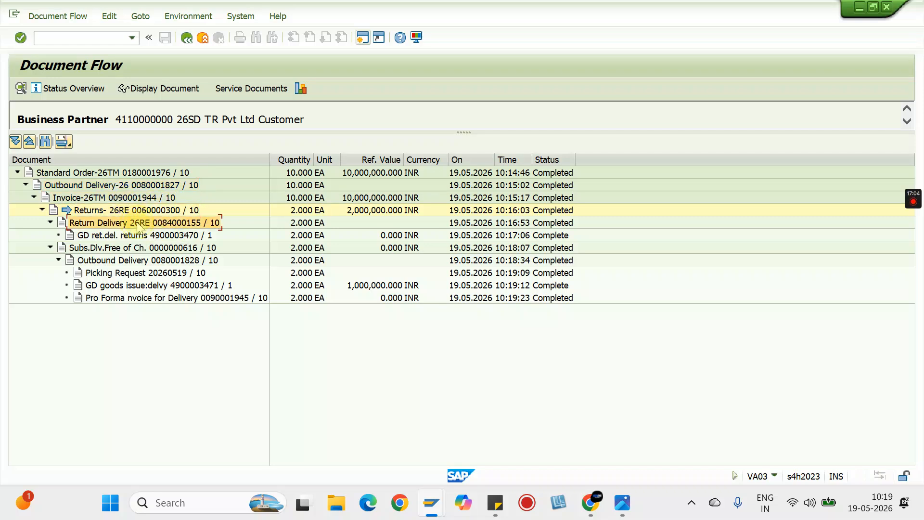
click(144, 235)
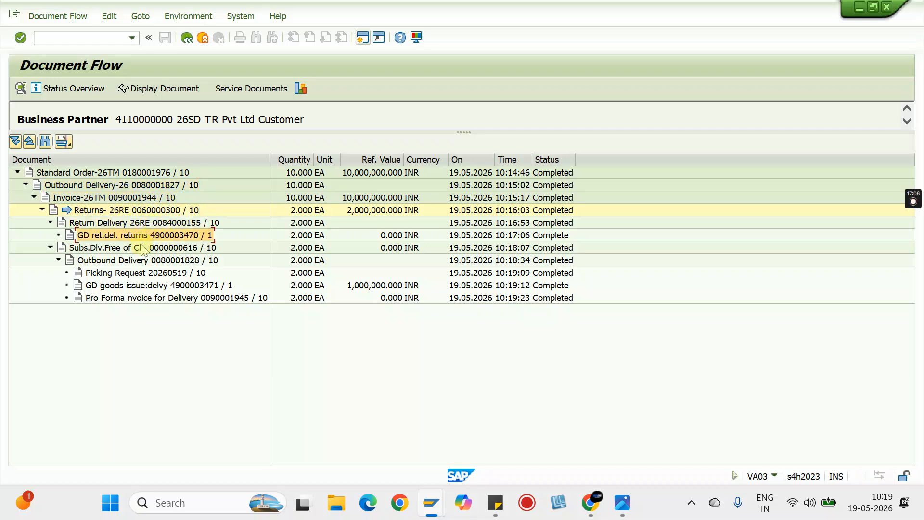
click(123, 249)
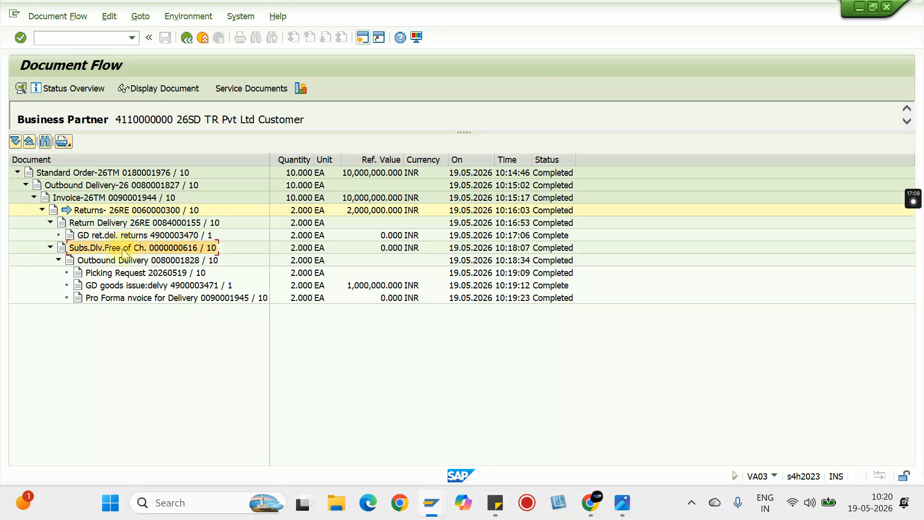
click(140, 262)
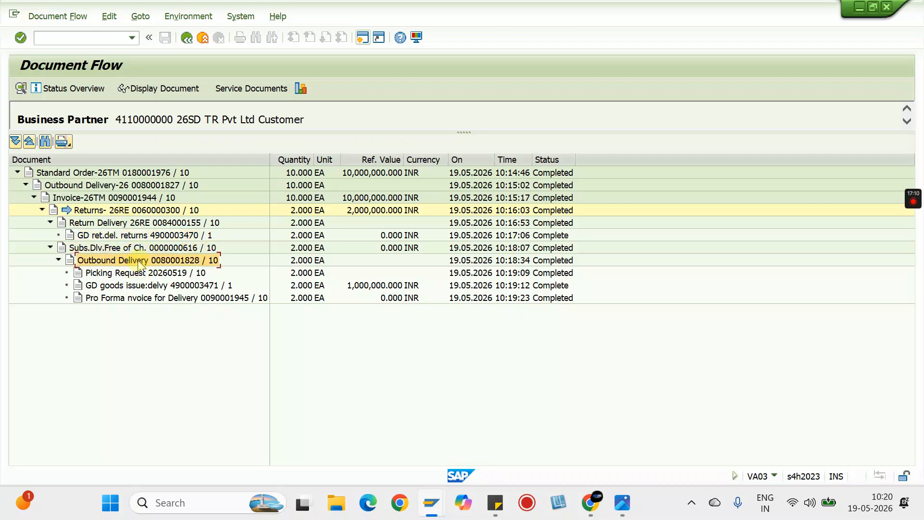
click(146, 301)
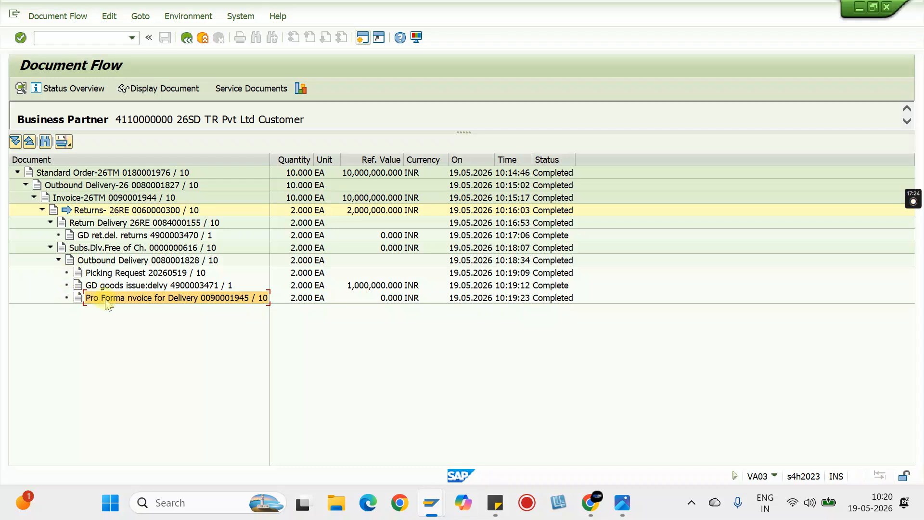
click(82, 261)
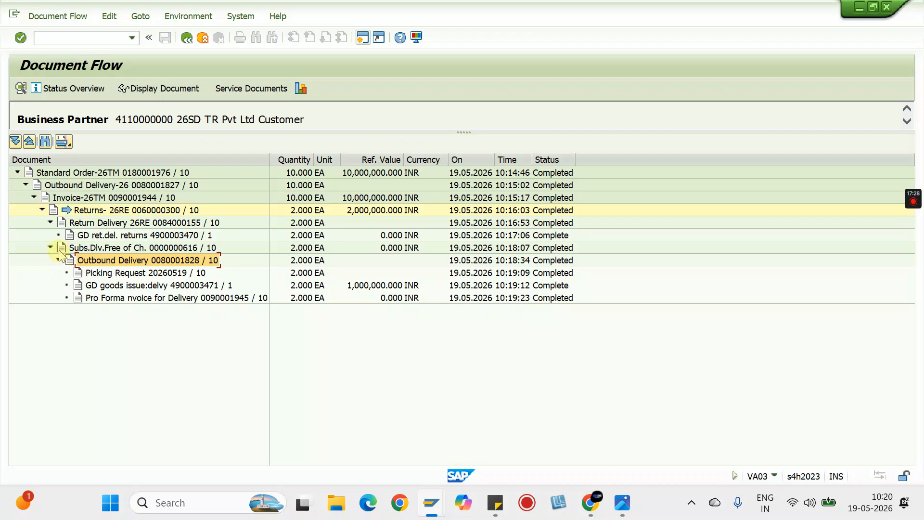
click(77, 247)
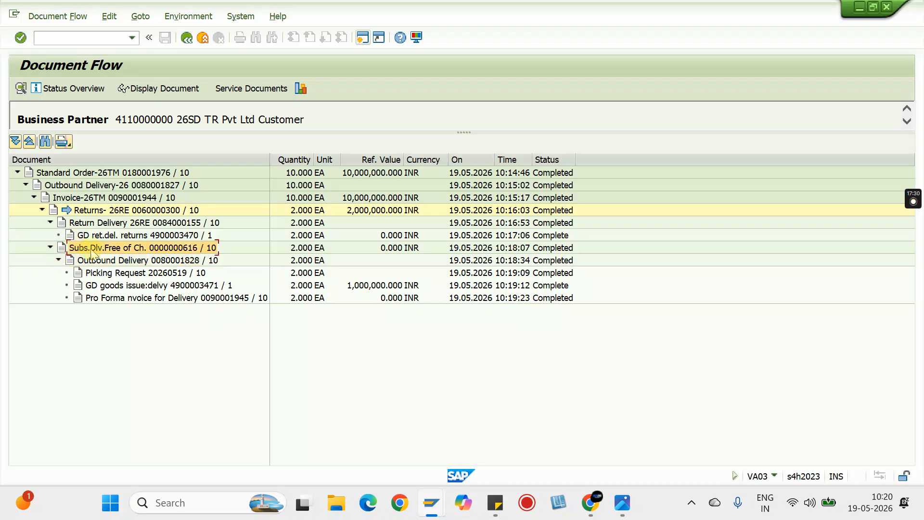
Step: Trace the free-of-charge delivery back through the return delivery, return, invoice and outbound delivery to the standard order, and go back to the return's overview
click(61, 224)
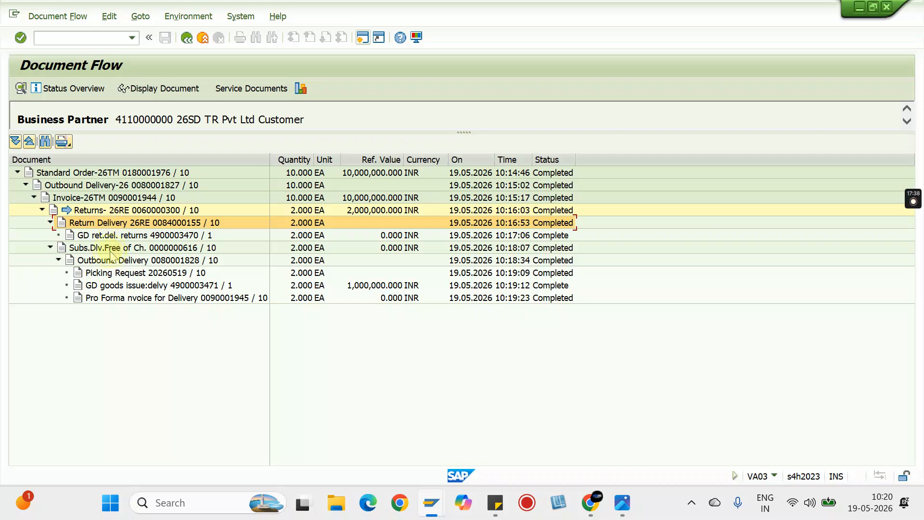
click(109, 249)
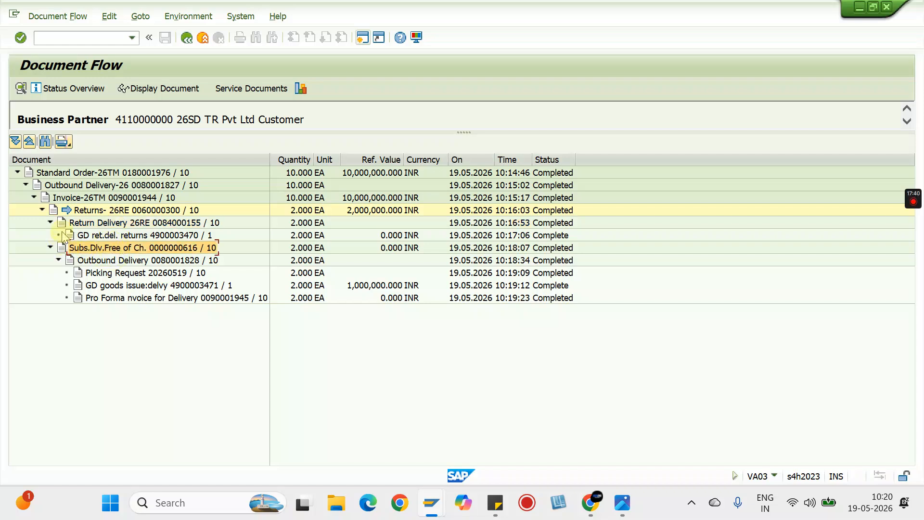
click(76, 223)
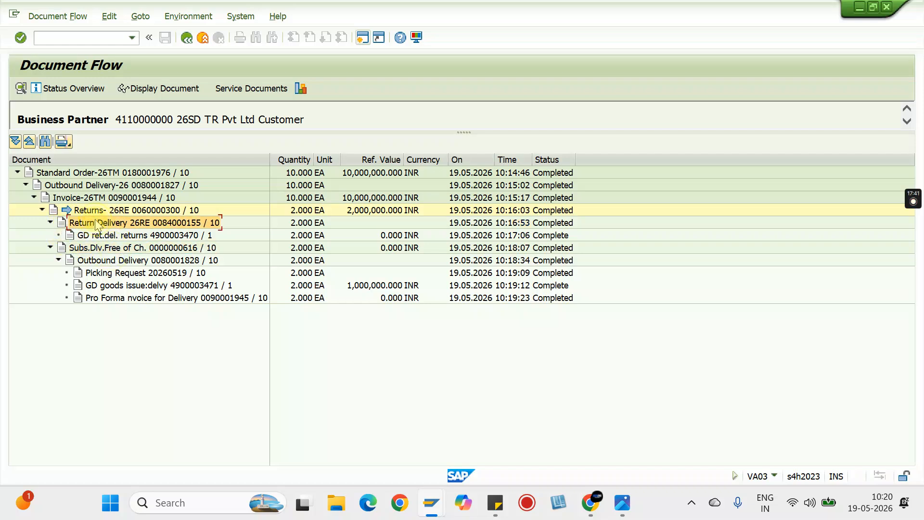
click(52, 210)
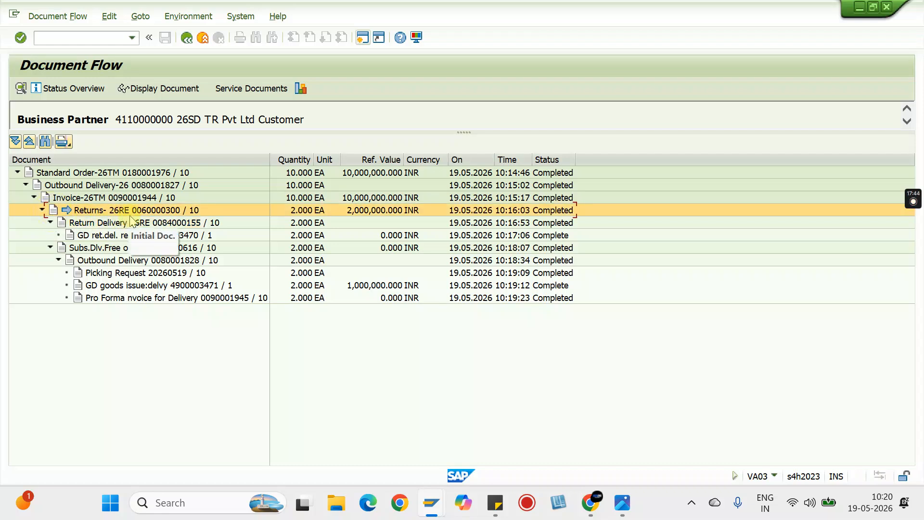
click(47, 199)
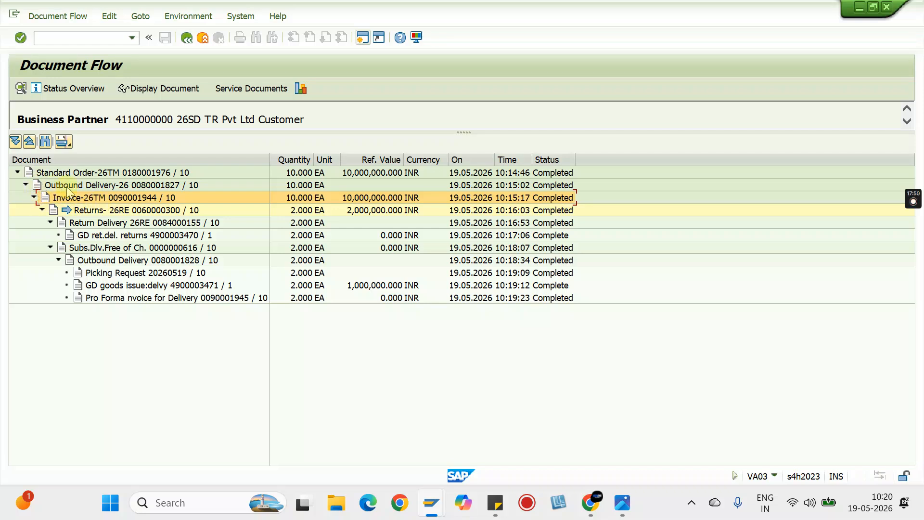
click(65, 187)
click(64, 172)
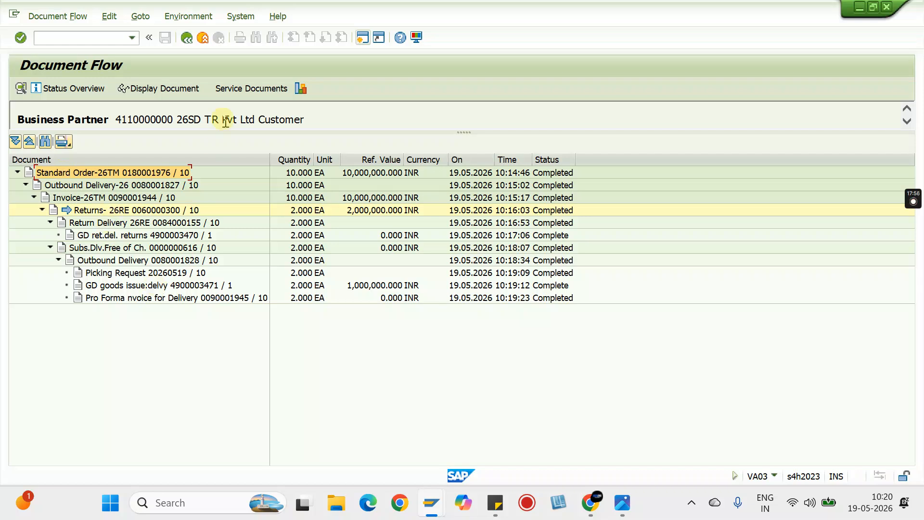
click(186, 44)
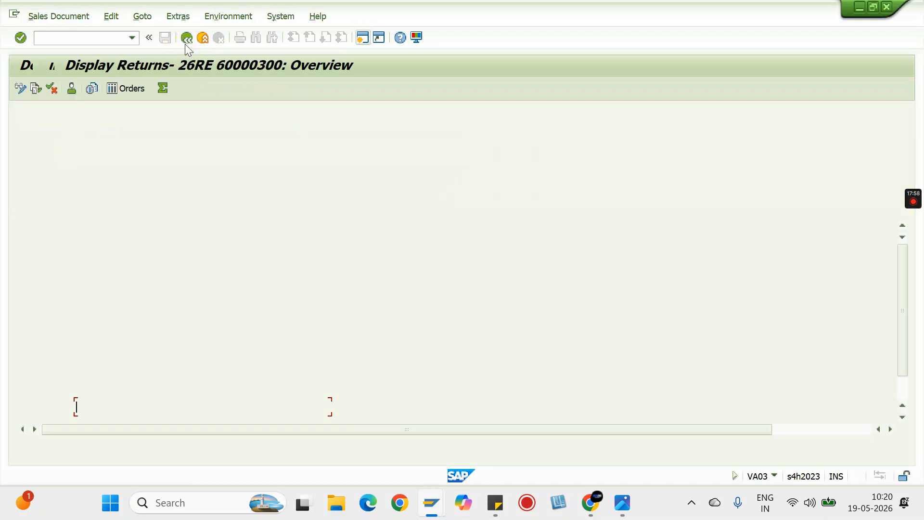